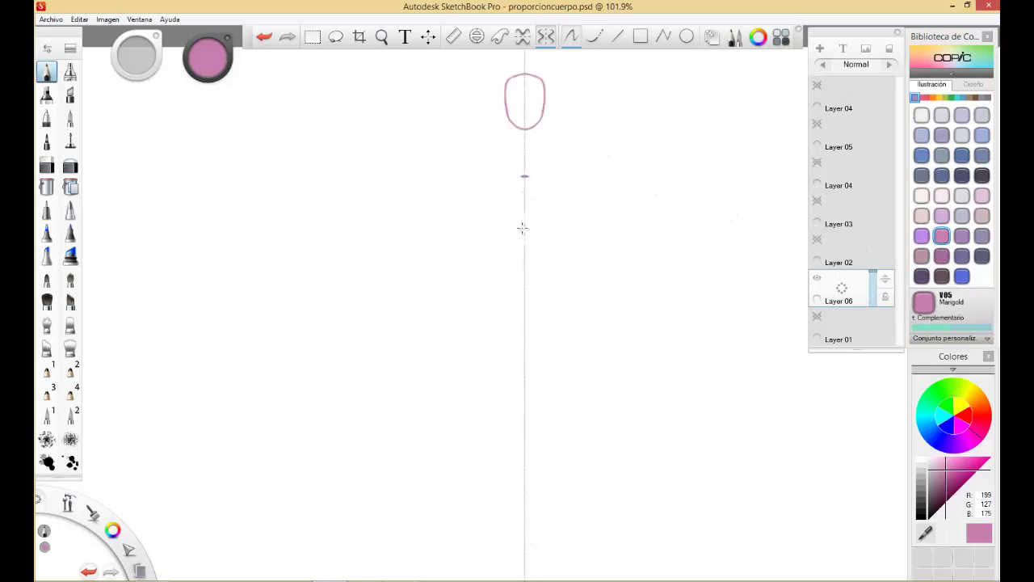
Mark six evenly spaced ticks in pink down the centre line below the existing mark, one head length apart
left_click(523, 231)
left_click(524, 280)
left_click(526, 328)
left_click(524, 378)
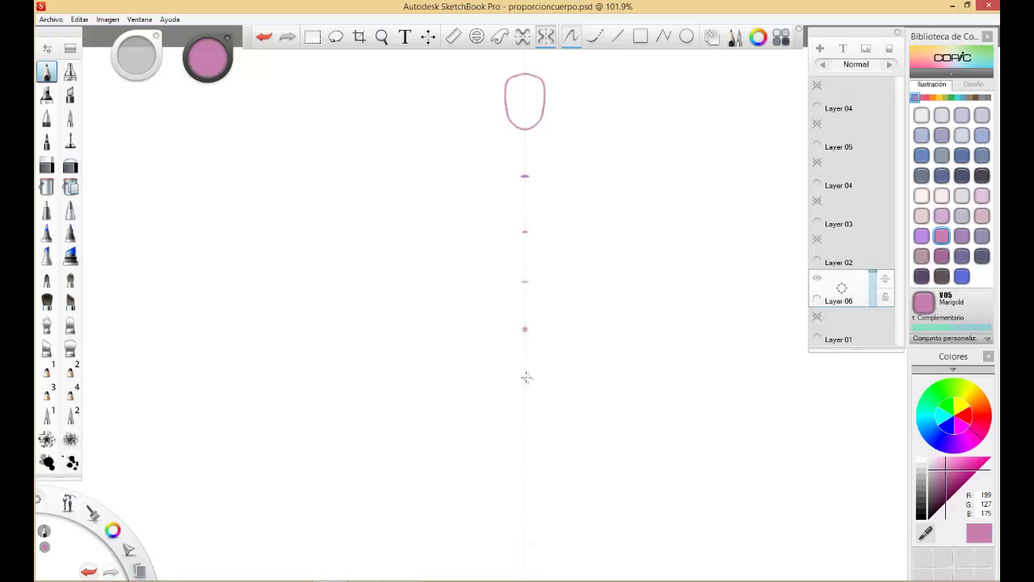
left_click(526, 426)
left_click(525, 475)
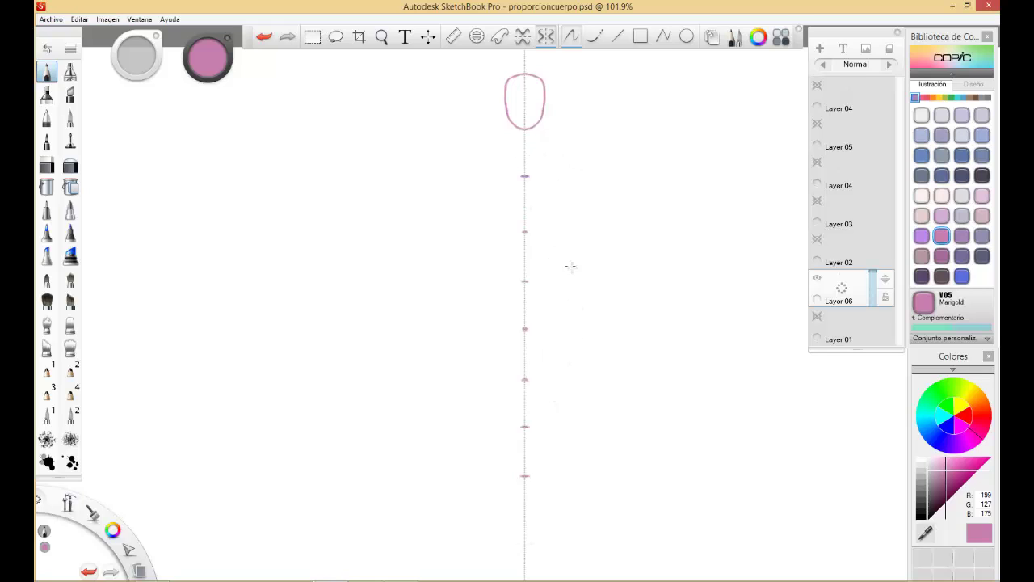
Switch to blue FV2 and add short centre-line marks for the neck base, ribcage bottom, knee top and ankles
left_click(962, 277)
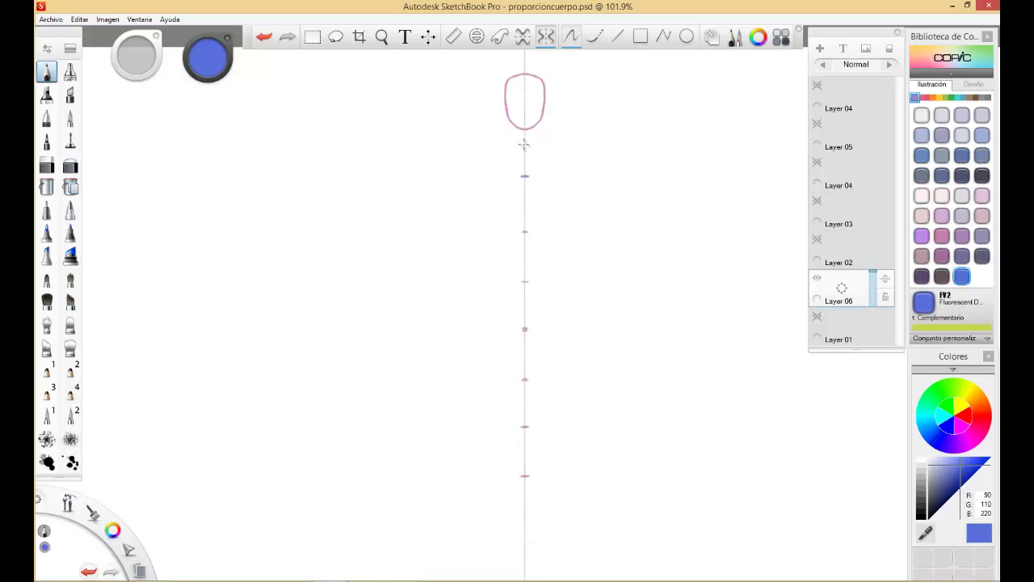
left_click_drag(520, 144, 530, 144)
left_click(524, 203)
left_click(523, 356)
left_click(523, 457)
Switch to pink V05 and draw the neck under the head and an oval ribcage down to the blue mark below the chest
left_click(941, 235)
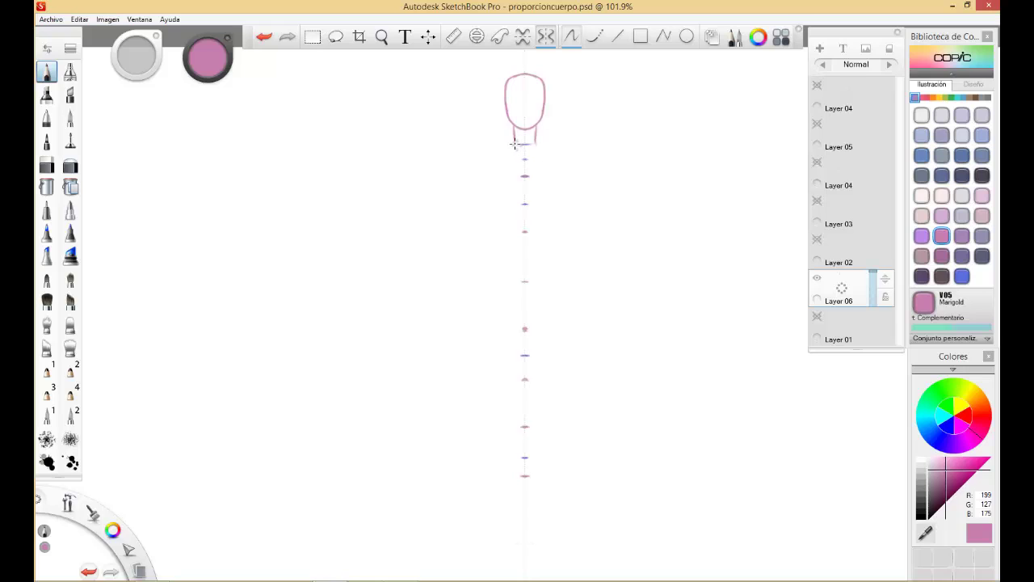
left_click_drag(514, 143, 534, 142)
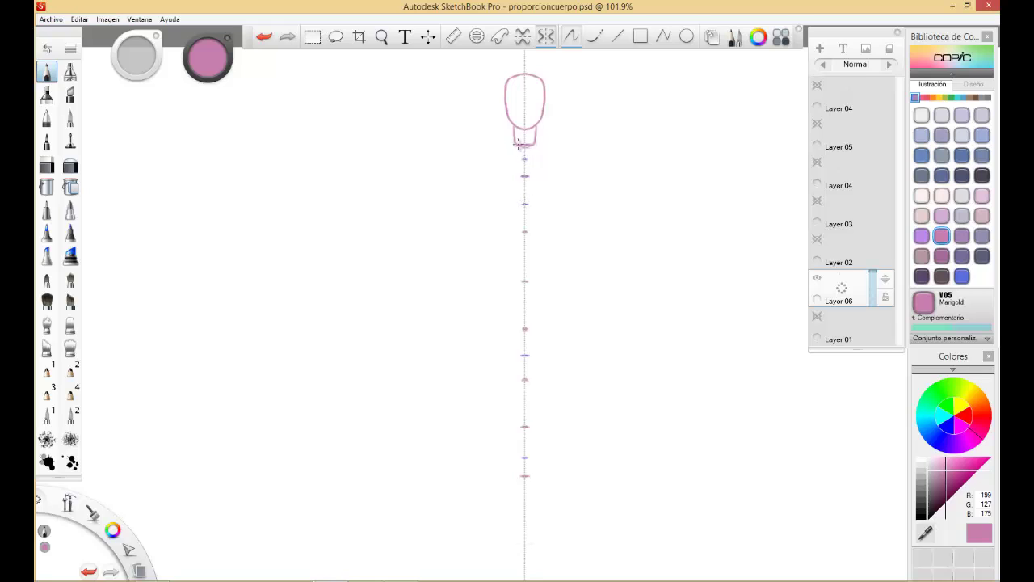
mouse_move(517, 146)
left_mouse_down()
mouse_move(493, 161)
mouse_move(501, 153)
mouse_move(494, 187)
mouse_move(503, 195)
mouse_move(499, 174)
mouse_move(498, 191)
mouse_move(529, 202)
mouse_move(493, 189)
left_mouse_up()
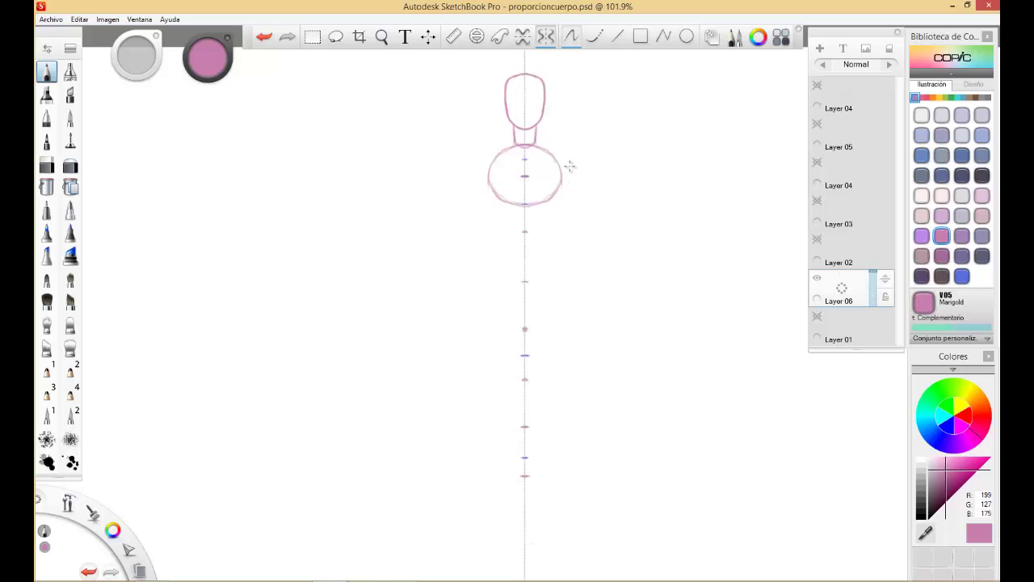
left_click_drag(571, 168, 569, 192)
key("ctrl+z")
Draw a wide pelvis oval between the second and third ticks below the head, plus mirrored knee circles under the blue knee mark
mouse_move(503, 234)
left_mouse_down()
mouse_move(494, 262)
mouse_move(488, 253)
mouse_move(501, 267)
mouse_move(492, 260)
mouse_move(534, 282)
mouse_move(491, 270)
mouse_move(487, 253)
mouse_move(492, 269)
mouse_move(520, 283)
left_mouse_up()
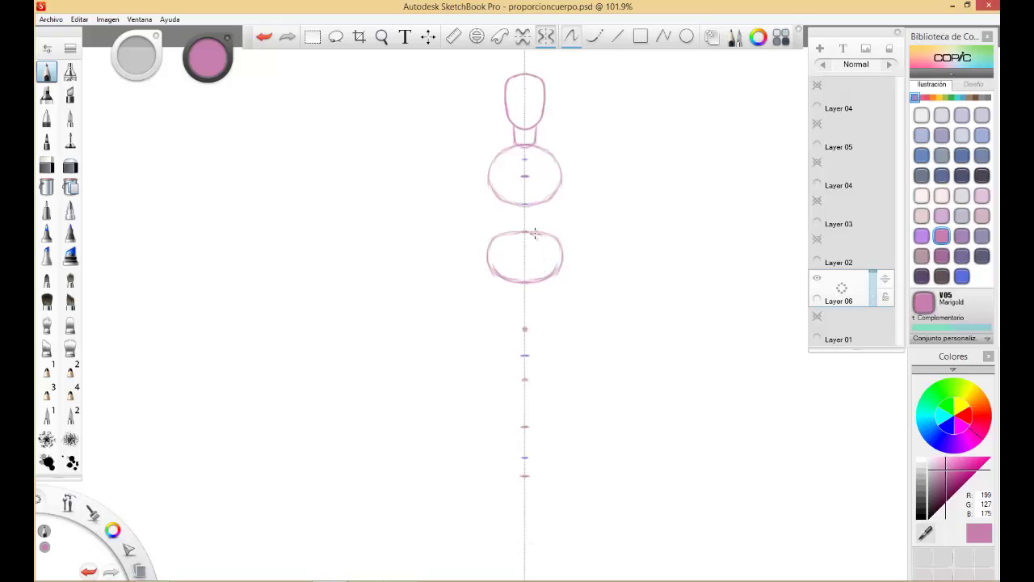
left_click_drag(537, 231, 533, 282)
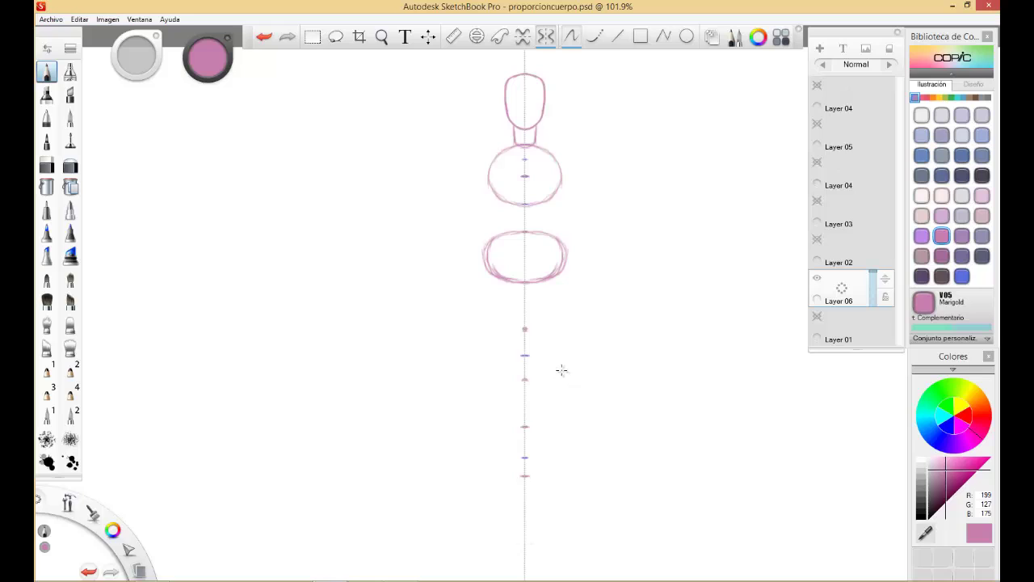
mouse_move(555, 359)
left_mouse_down()
mouse_move(564, 375)
mouse_move(566, 358)
mouse_move(574, 369)
mouse_move(565, 361)
mouse_move(558, 374)
mouse_move(570, 373)
mouse_move(565, 365)
mouse_move(554, 382)
left_mouse_up()
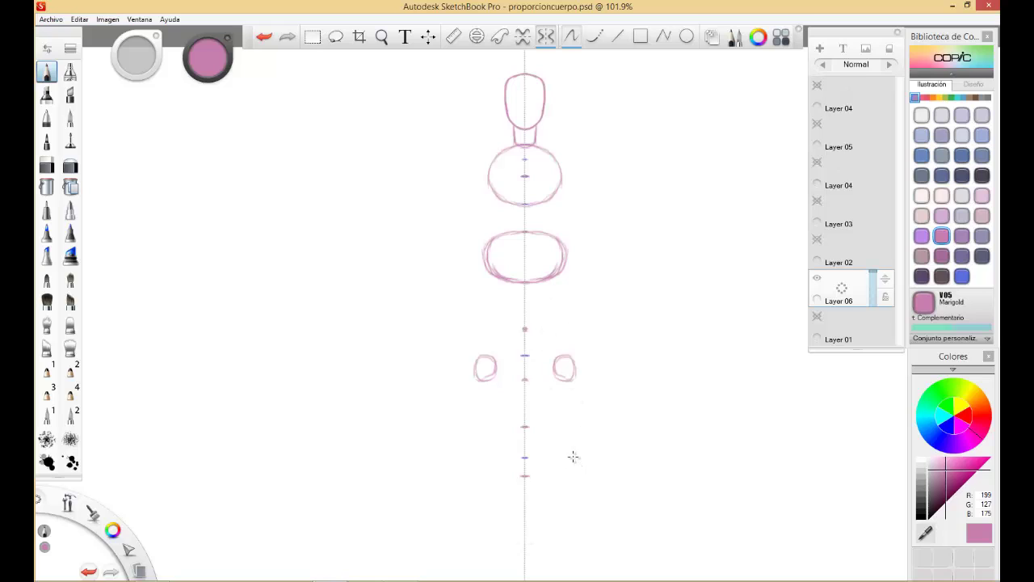
Draw mirrored wedge-shaped feet pointing outward between the blue ankle mark and the lowest tick
left_click_drag(572, 459, 572, 474)
left_click_drag(572, 457, 601, 469)
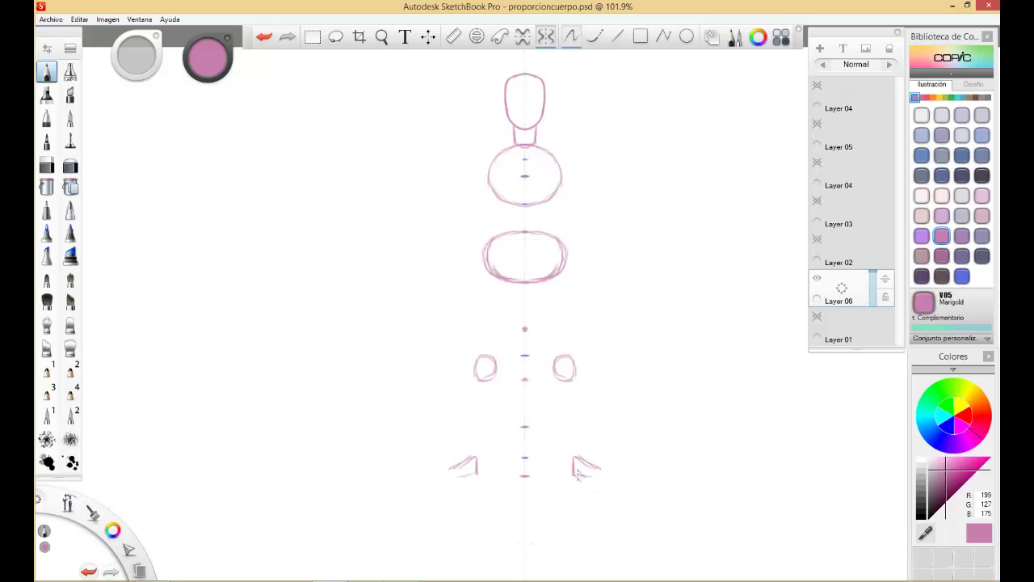
left_click_drag(575, 474, 612, 477)
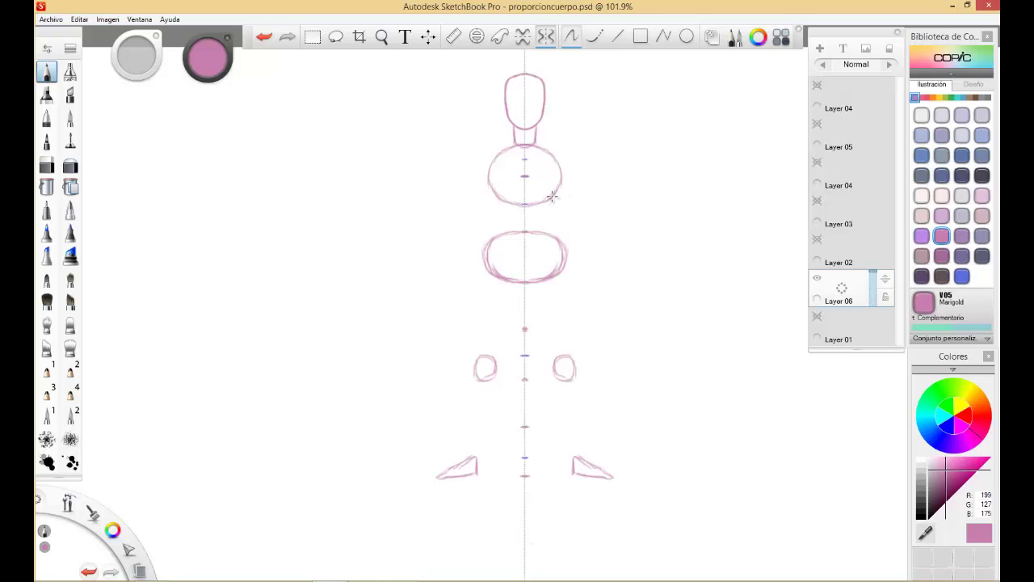
Join the ribcage to the pelvis with inward-curving waist lines and draw rounded shoulders on both sides of the ribcage
left_click_drag(552, 198, 554, 233)
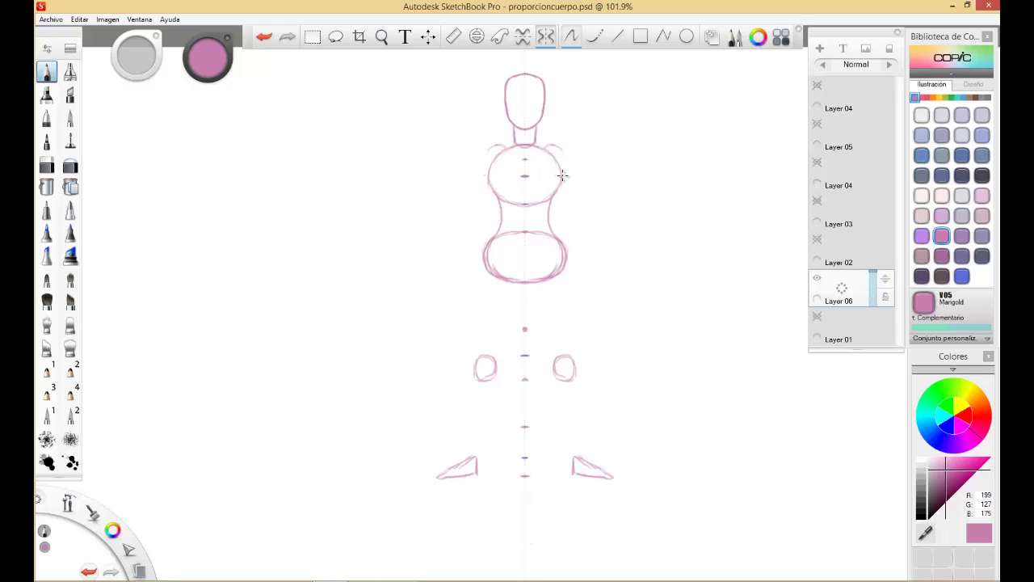
left_click_drag(551, 146, 574, 154)
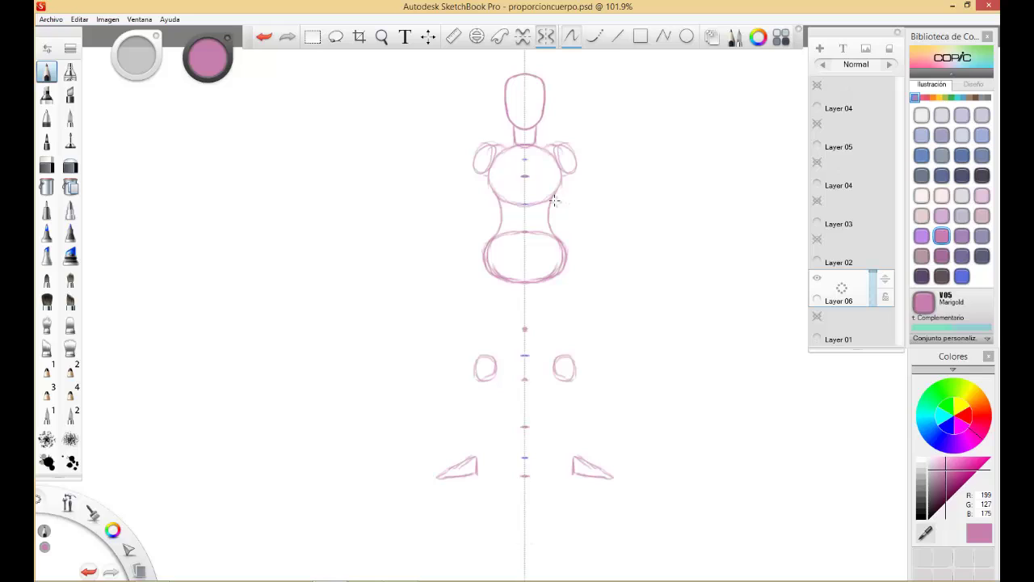
key("ctrl+z")
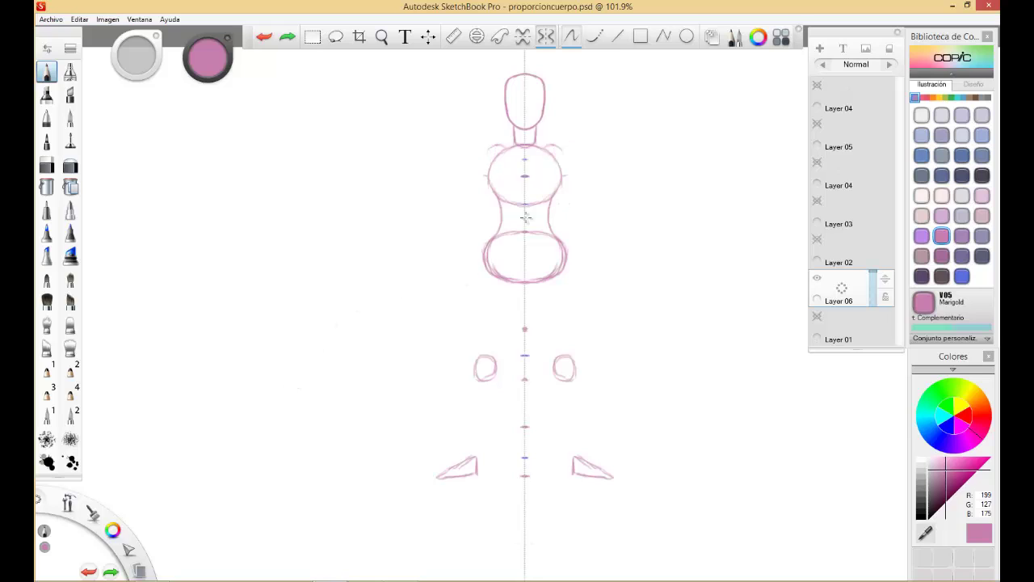
mouse_move(545, 148)
left_mouse_down()
mouse_move(565, 178)
mouse_move(566, 153)
mouse_move(566, 173)
left_mouse_up()
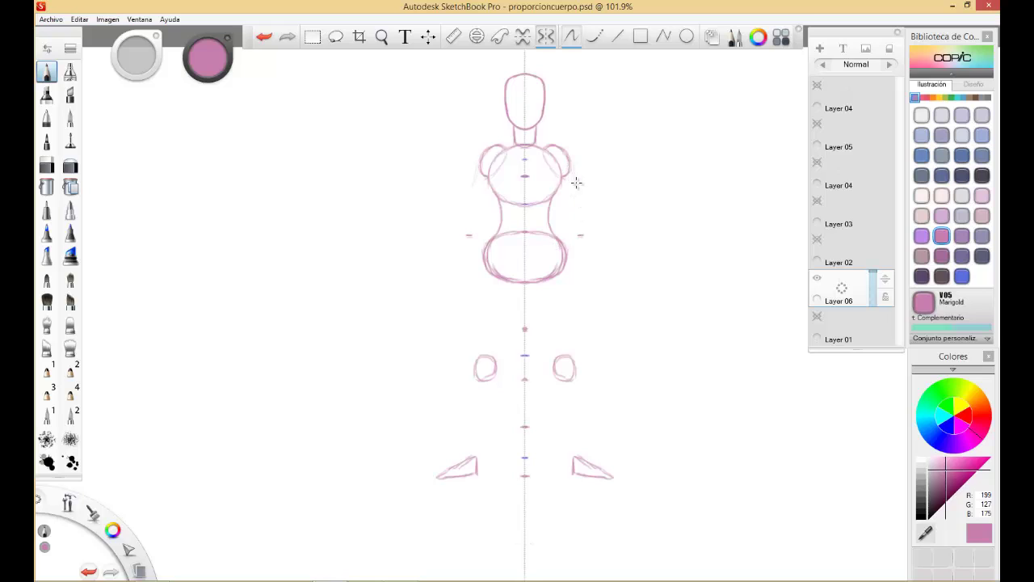
Draw the mirrored upper arms sloping outward from the shoulders to the elbows at the top of the pelvis
left_click_drag(571, 166, 577, 192)
left_click_drag(573, 173, 579, 202)
left_click_drag(571, 165, 580, 206)
left_click_drag(571, 167, 588, 233)
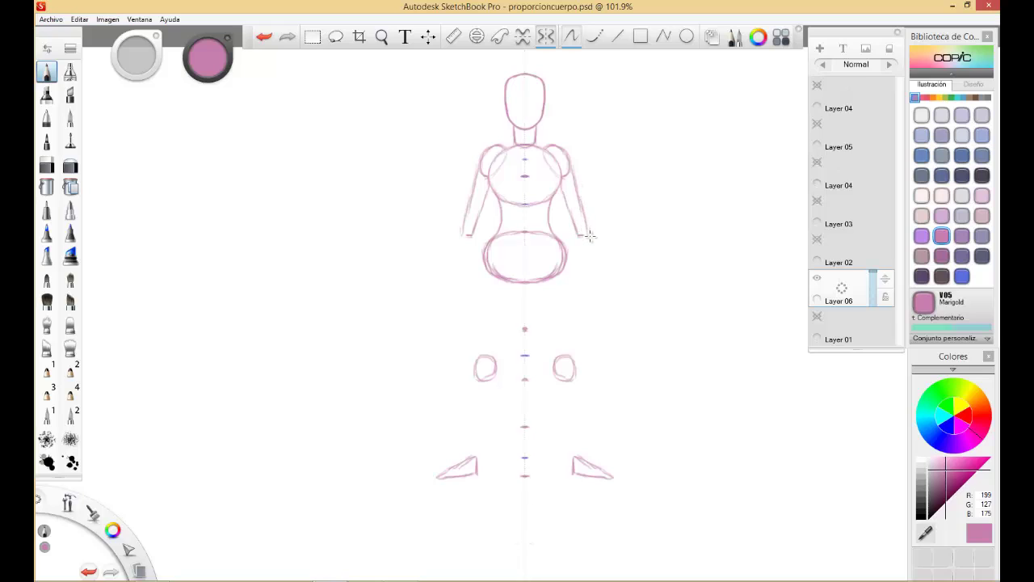
left_click_drag(583, 217, 591, 235)
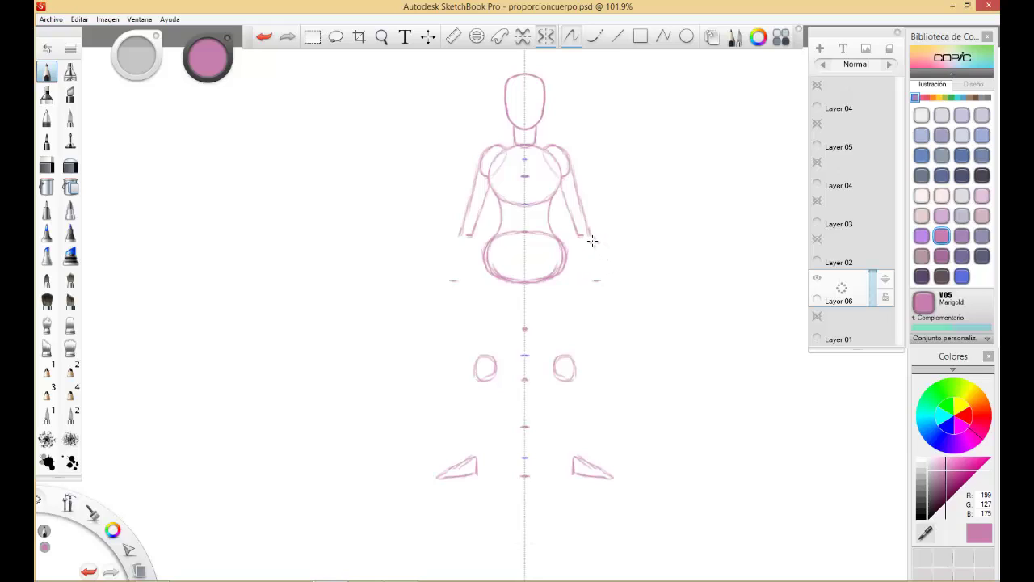
Draw the forearms down to wrists level with the pelvis bottom and tapered hands reaching the tick at mid-thigh
left_click_drag(591, 236, 600, 279)
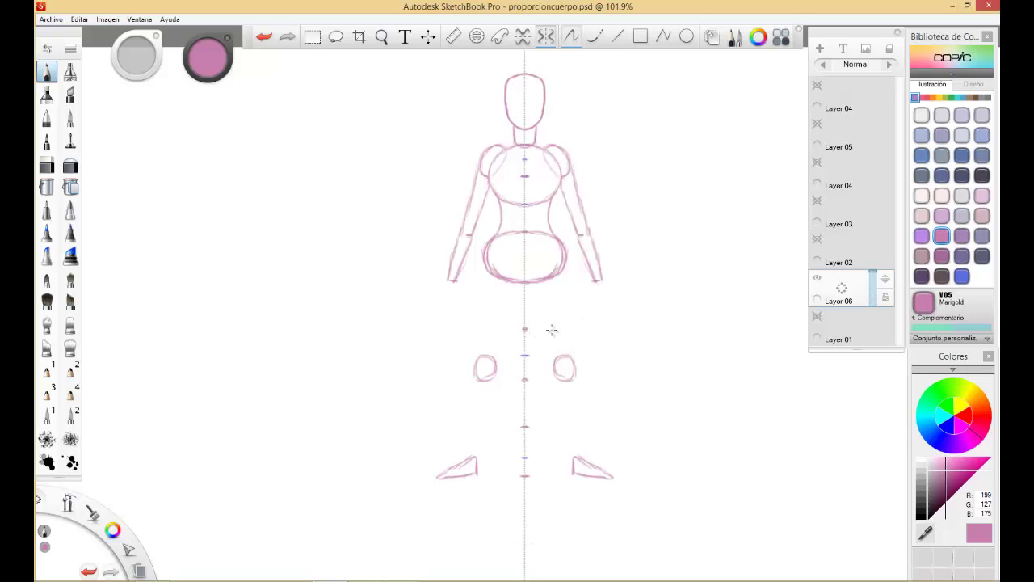
left_click_drag(599, 329, 604, 330)
left_click(525, 329)
mouse_move(595, 281)
left_mouse_down()
mouse_move(598, 324)
mouse_move(603, 281)
mouse_move(600, 325)
left_mouse_up()
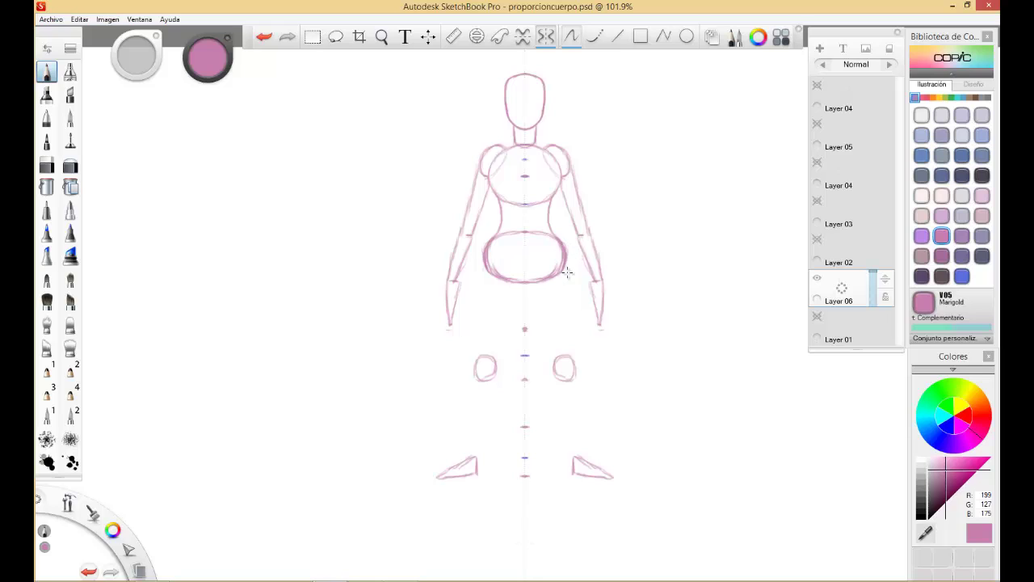
left_click_drag(567, 269, 574, 317)
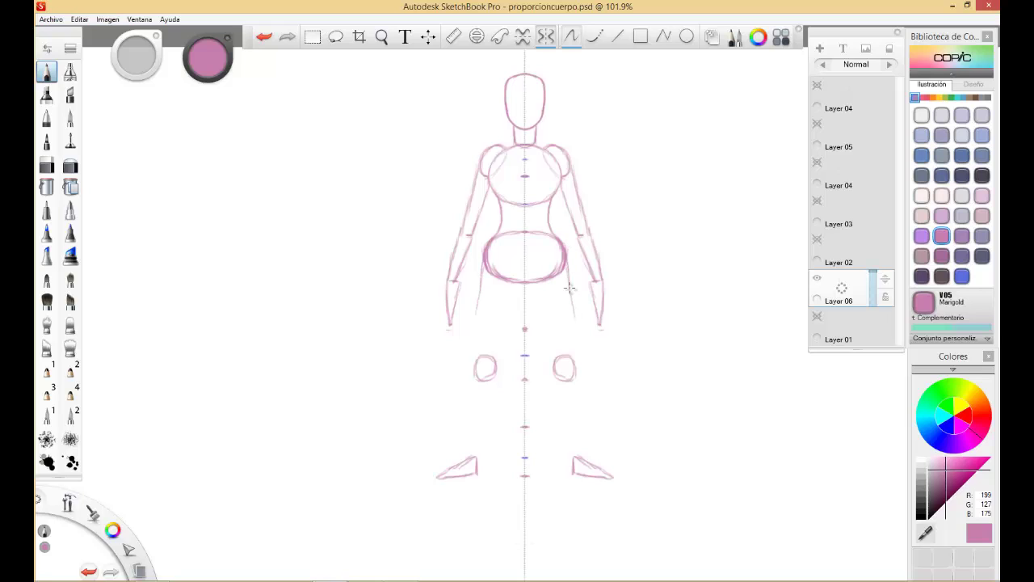
left_click_drag(567, 266, 576, 350)
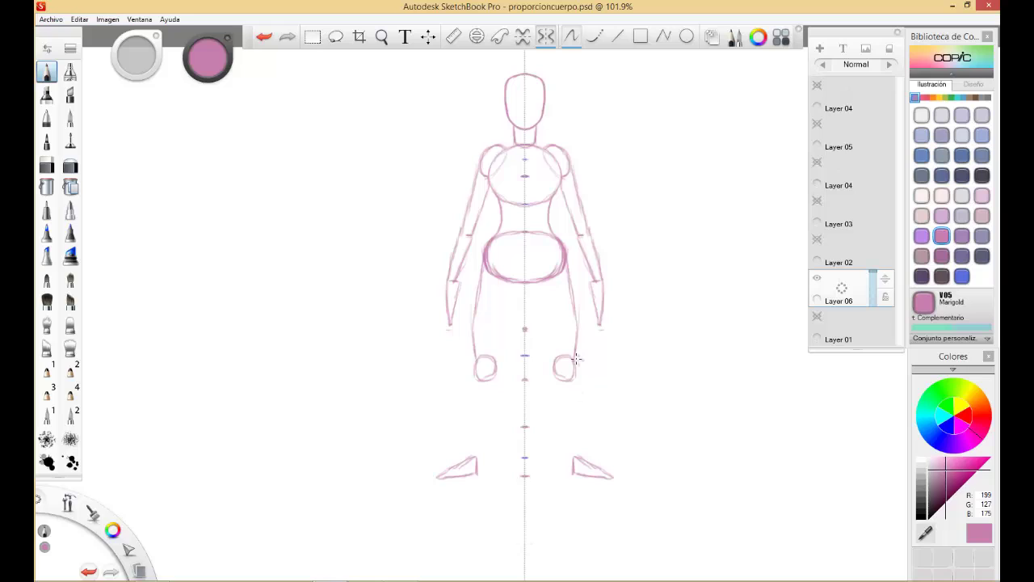
key("ctrl+z")
key("ctrl+z")
key("ctrl+z")
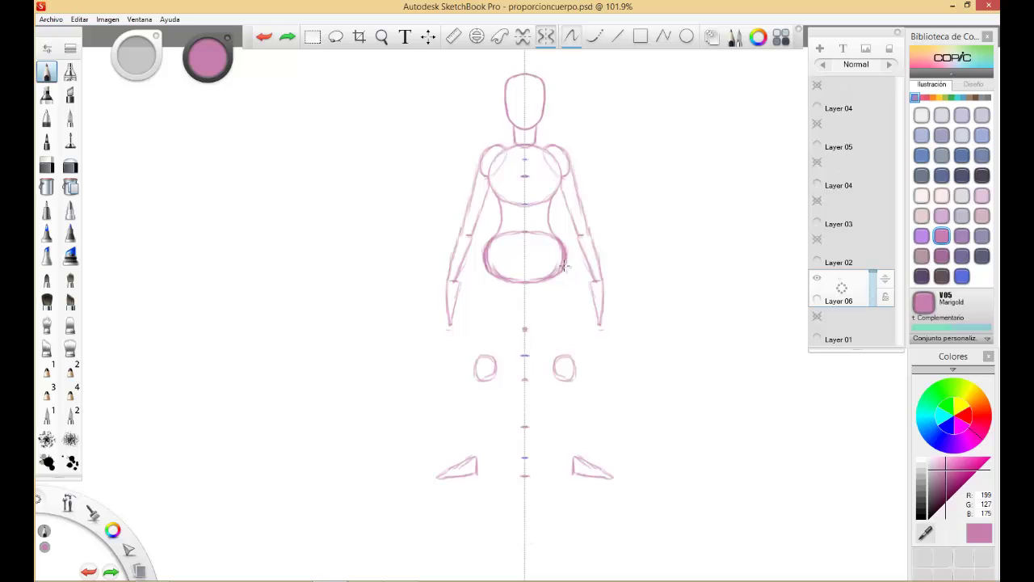
Draw the curved outer thigh contours from the hips toward the knees and erase the excess lines on the sides of the pelvis
key("ctrl+y")
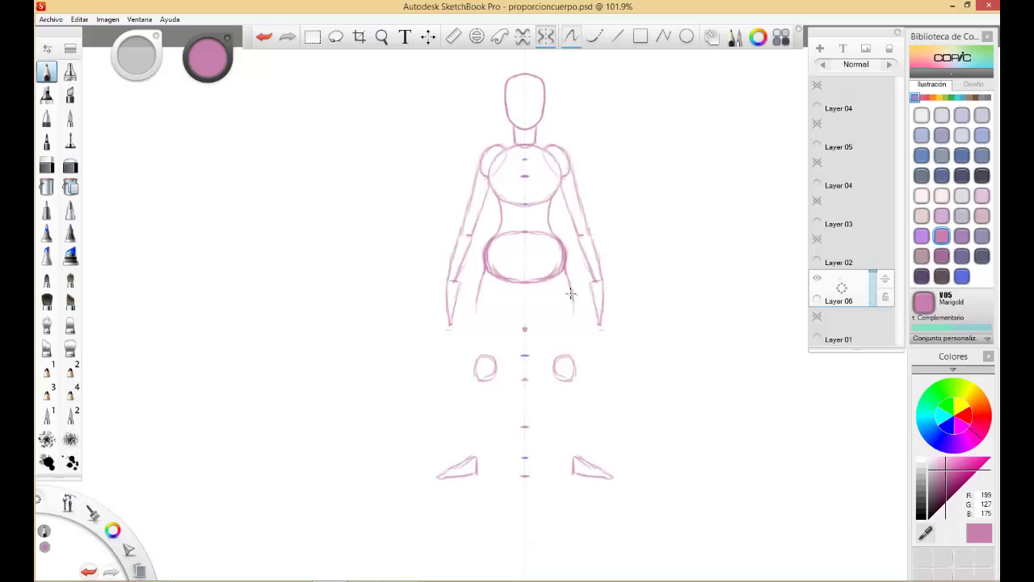
left_click_drag(572, 294, 569, 337)
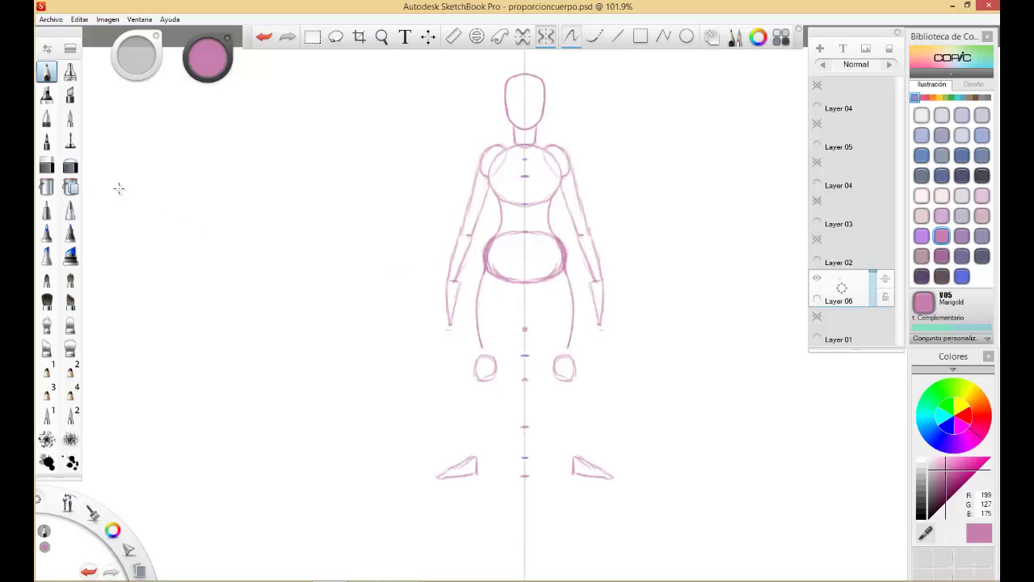
left_click(46, 166)
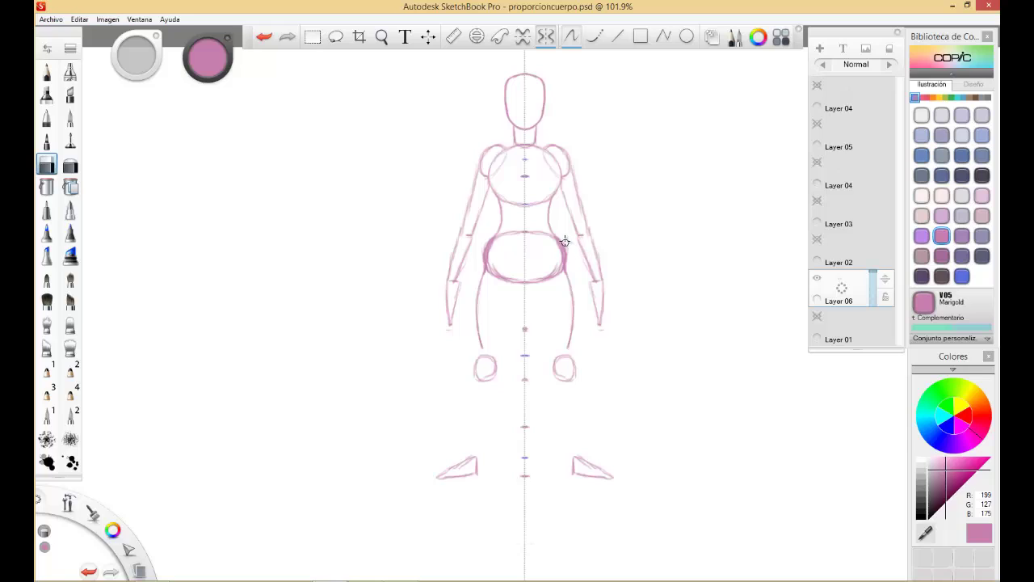
left_click_drag(561, 236, 570, 271)
Draw the outer lower-leg contours from the knees to the feet with the pencil and sketch the groin creases at the pelvis base
left_click(46, 73)
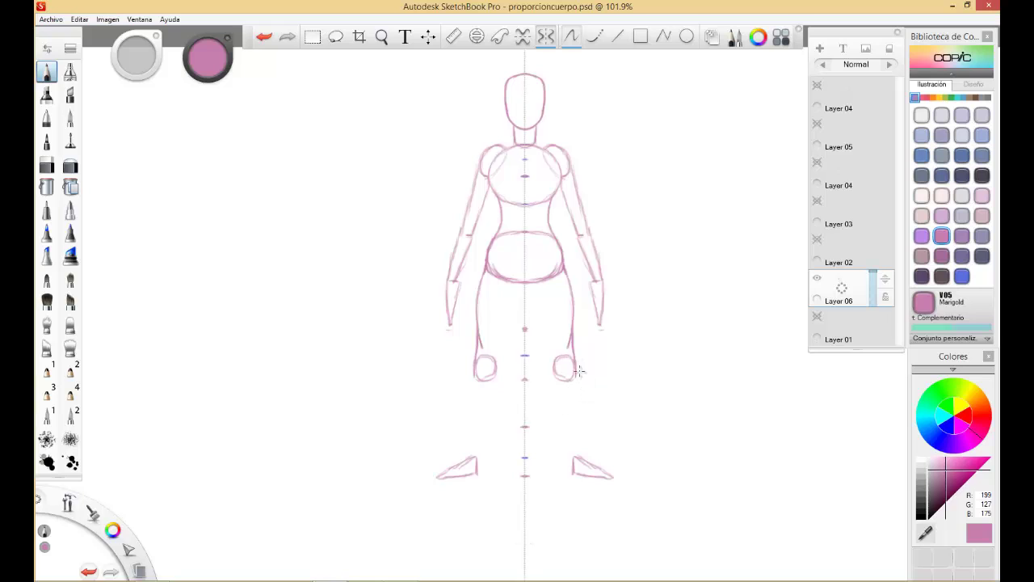
mouse_move(575, 371)
left_mouse_down()
mouse_move(589, 408)
mouse_move(578, 384)
mouse_move(581, 446)
left_mouse_up()
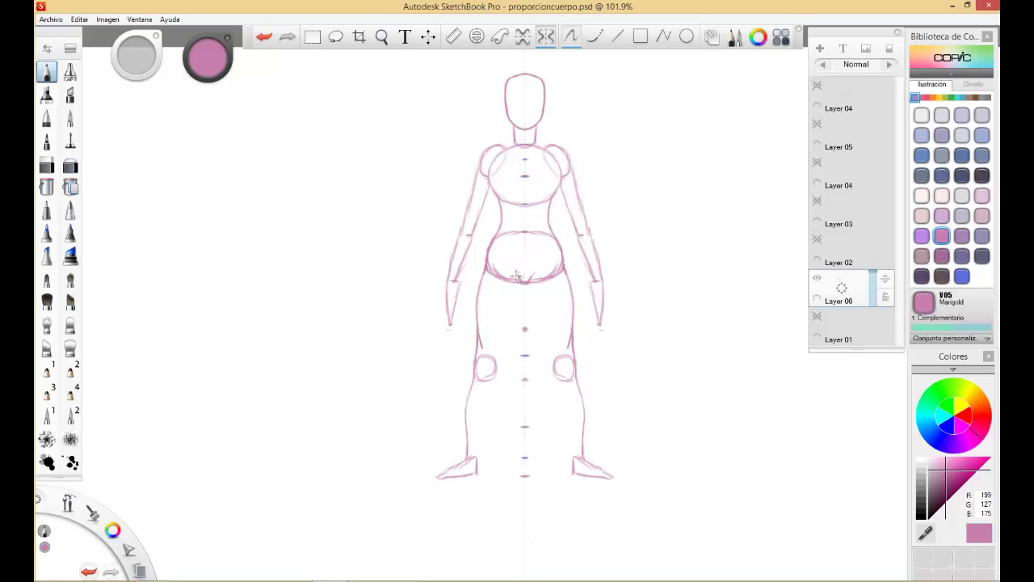
left_click_drag(516, 275, 523, 283)
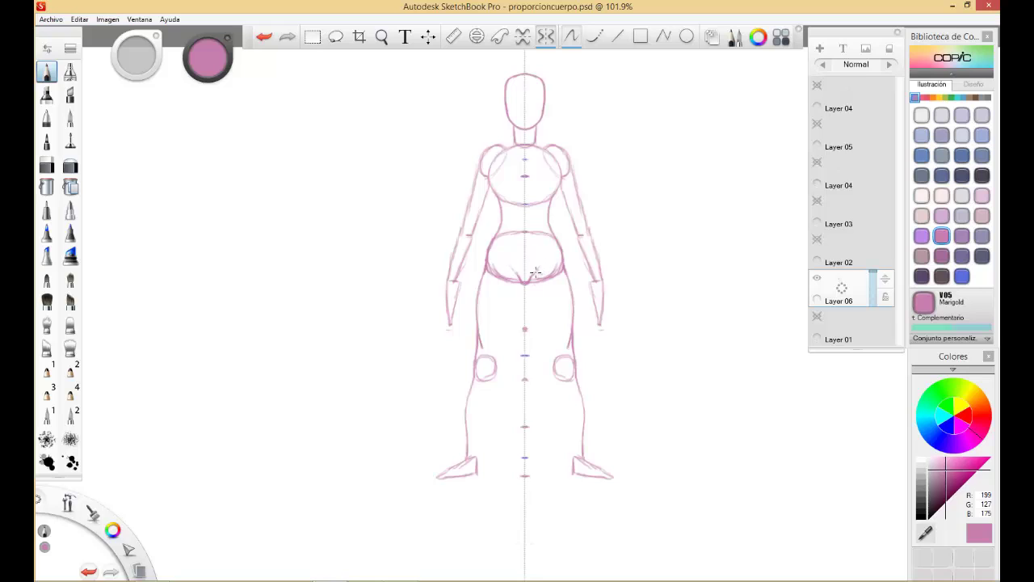
left_click_drag(529, 281, 533, 302)
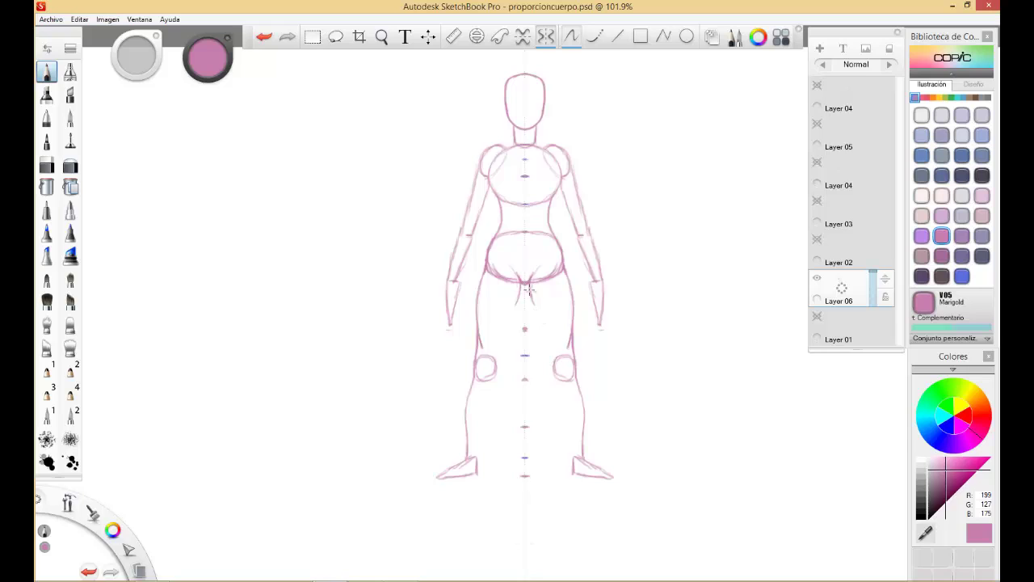
left_click_drag(530, 297, 566, 367)
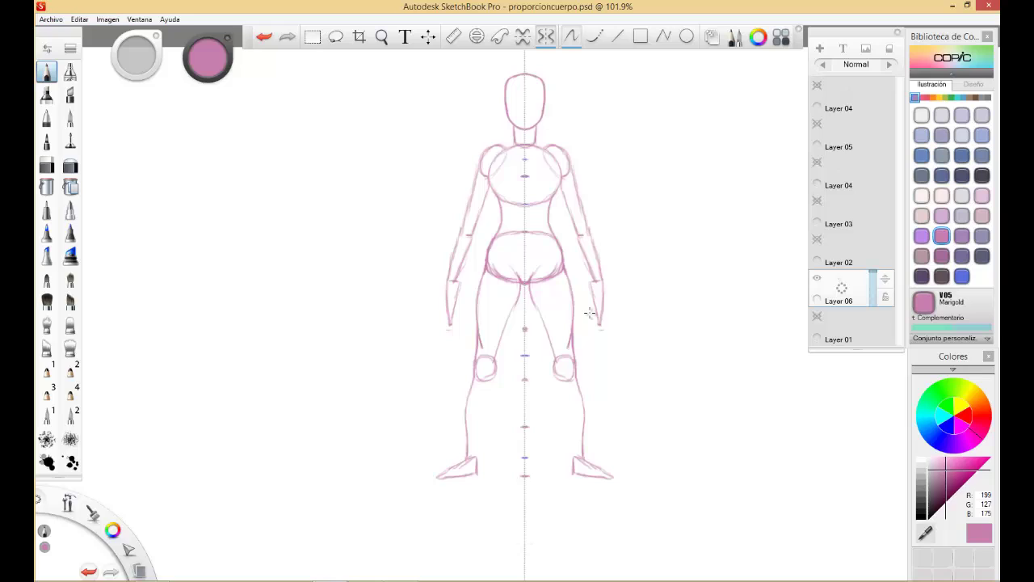
key("ctrl+z")
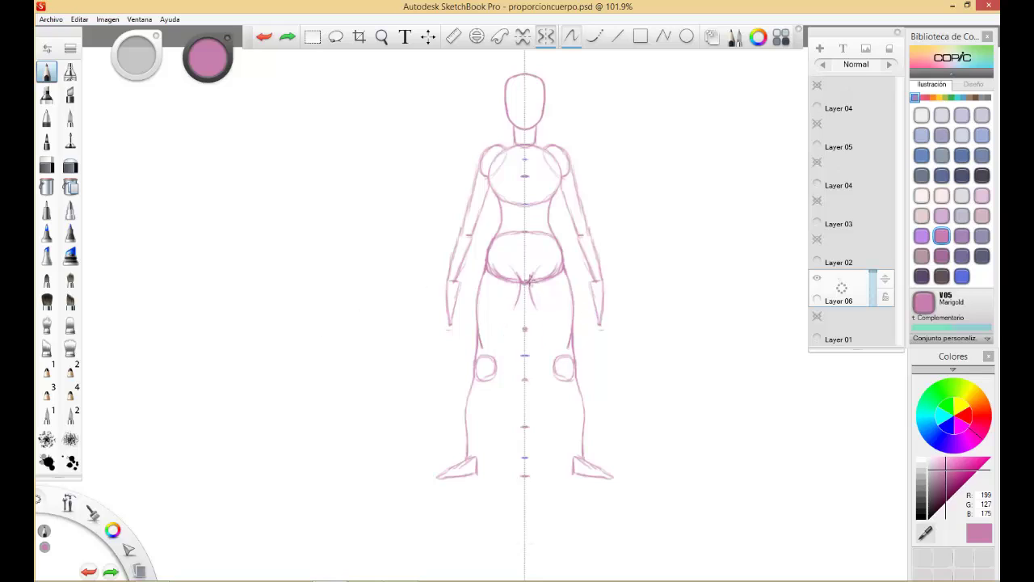
left_click_drag(529, 280, 533, 300)
key("ctrl+z")
Draw the inner leg contours from the groin past the knees and along the calves to the ankles
left_click_drag(532, 275, 530, 278)
left_click_drag(529, 292, 538, 323)
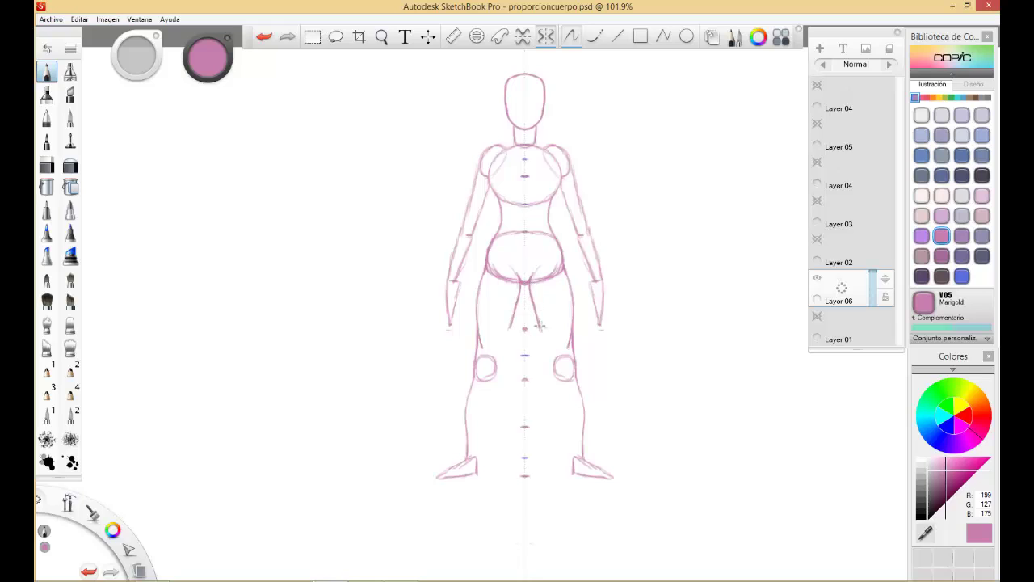
left_click_drag(537, 317, 545, 337)
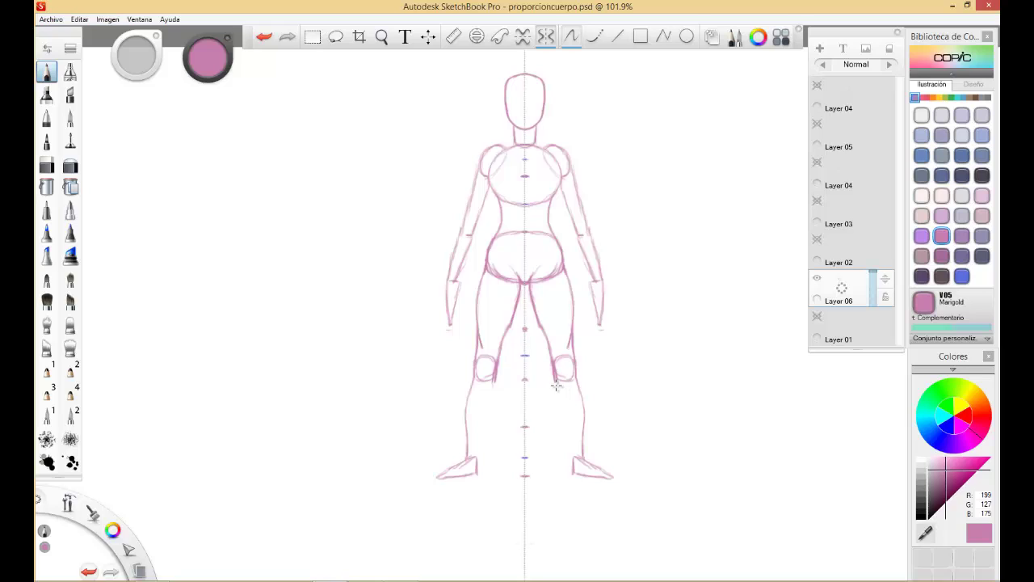
left_click_drag(558, 381, 569, 435)
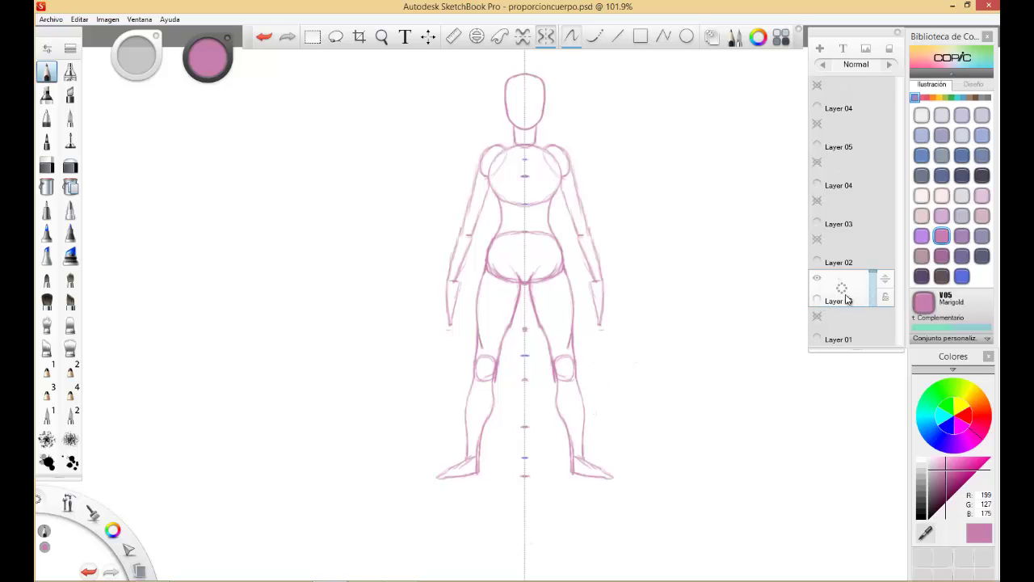
Add a new layer directly above Layer 06
left_click_drag(843, 289, 845, 252)
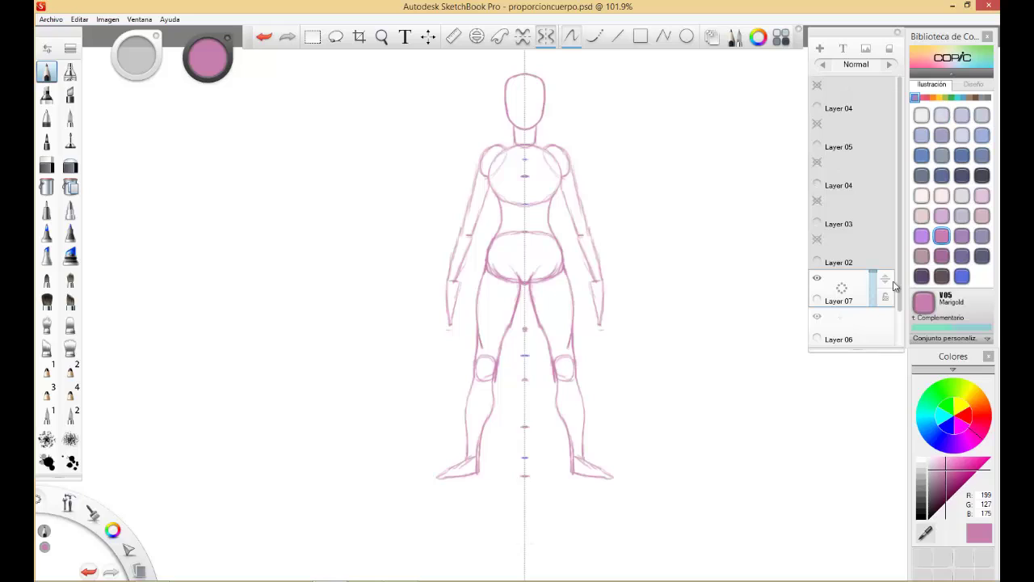
Set the drawing colour to black and draw a horizontal eye line across the middle of the head on Layer 06
left_click(921, 515)
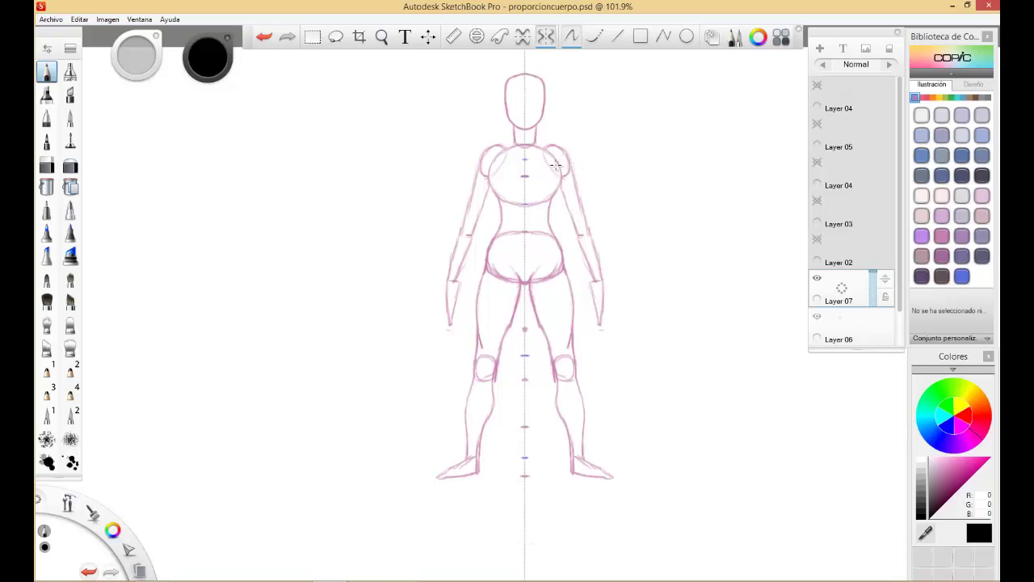
key("v")
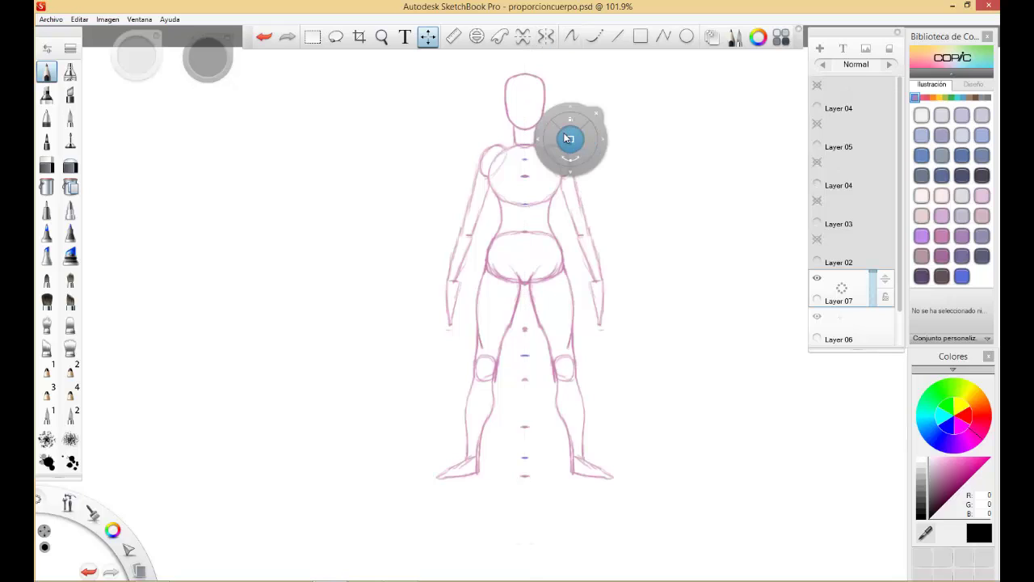
key("Escape")
key("space")
left_click_drag(563, 132, 633, 172)
left_click_drag(541, 110, 553, 252)
key("space")
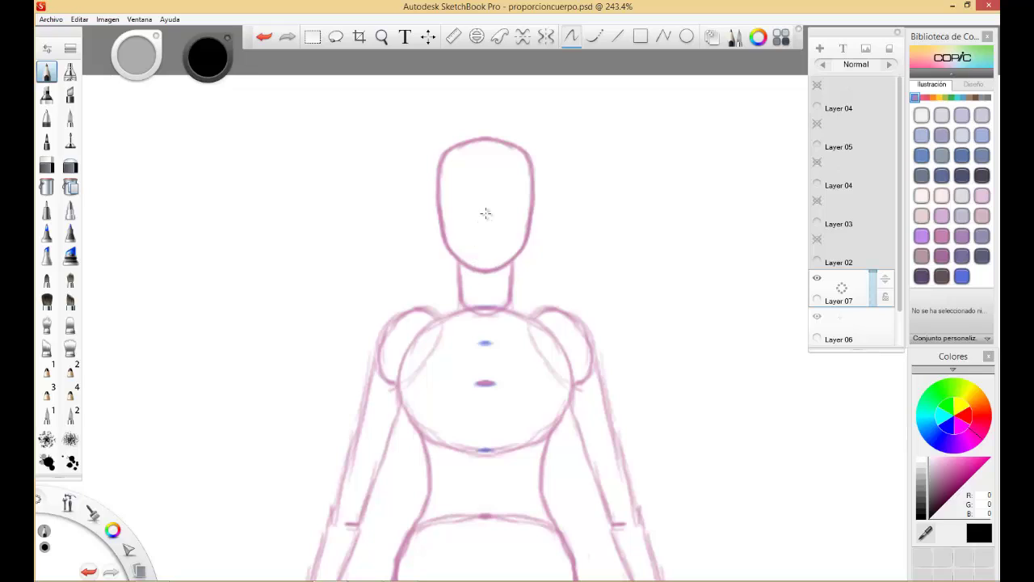
left_click(840, 330)
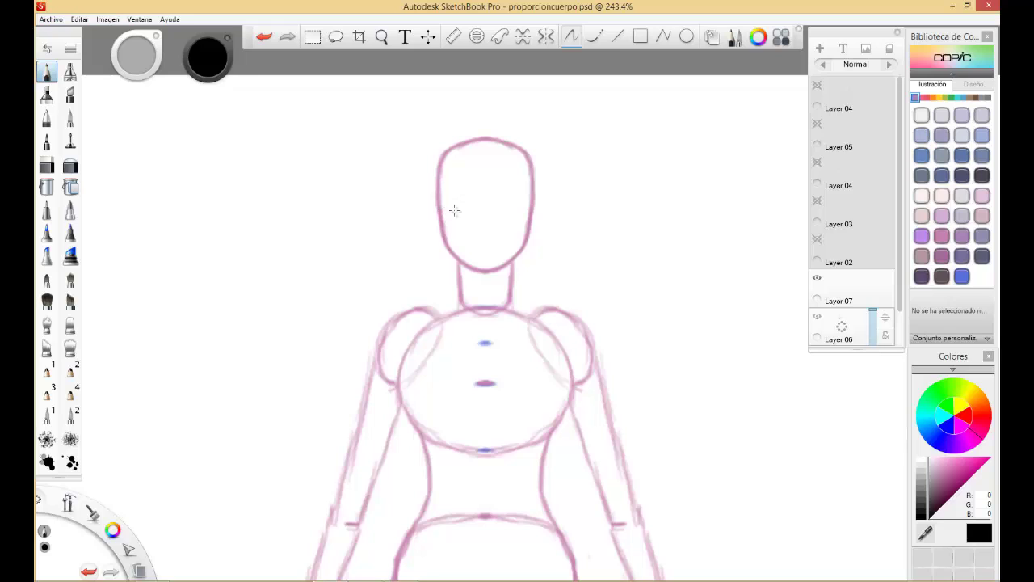
mouse_move(448, 209)
left_mouse_down()
mouse_move(527, 208)
mouse_move(443, 208)
left_mouse_up()
left_click_drag(496, 195, 510, 195)
With mirror symmetry on, draw the brow line and ears, and mark the nose, mouth, chin crease and hairline on the centre axis
left_click(546, 36)
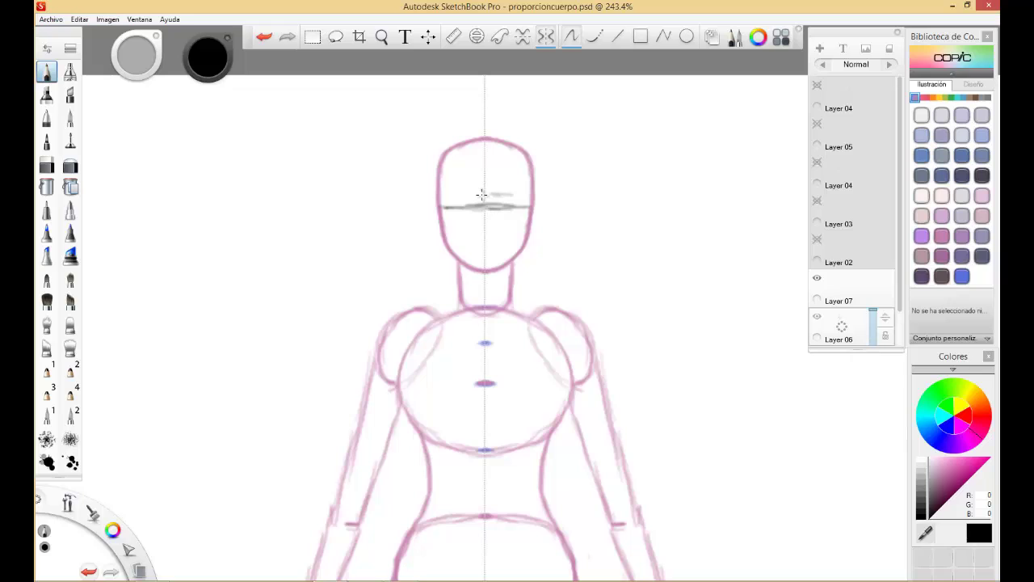
left_click_drag(483, 195, 534, 197)
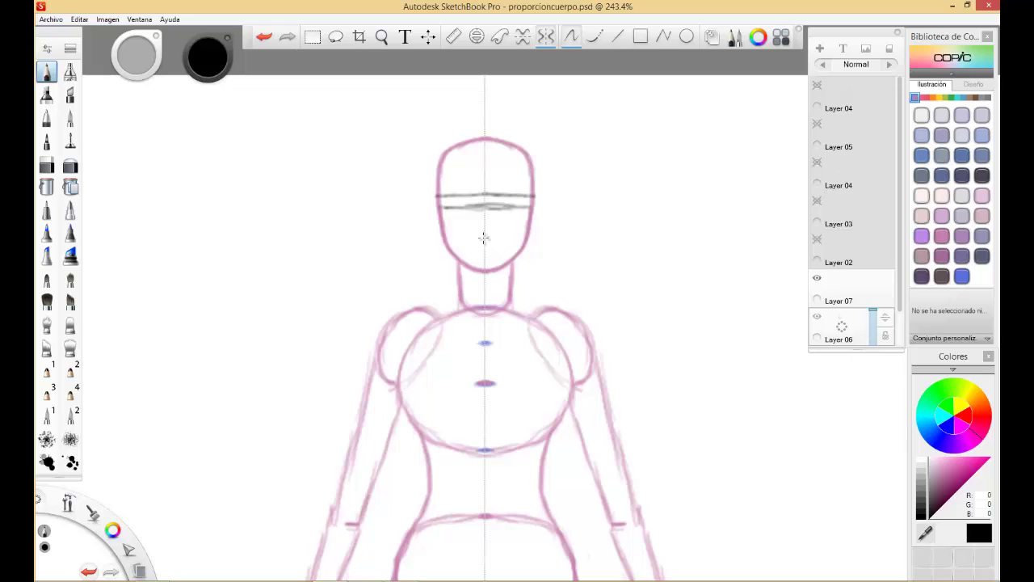
left_click_drag(481, 237, 488, 237)
left_click_drag(481, 248, 485, 256)
mouse_move(530, 231)
left_mouse_down()
mouse_move(535, 196)
mouse_move(537, 222)
left_mouse_up()
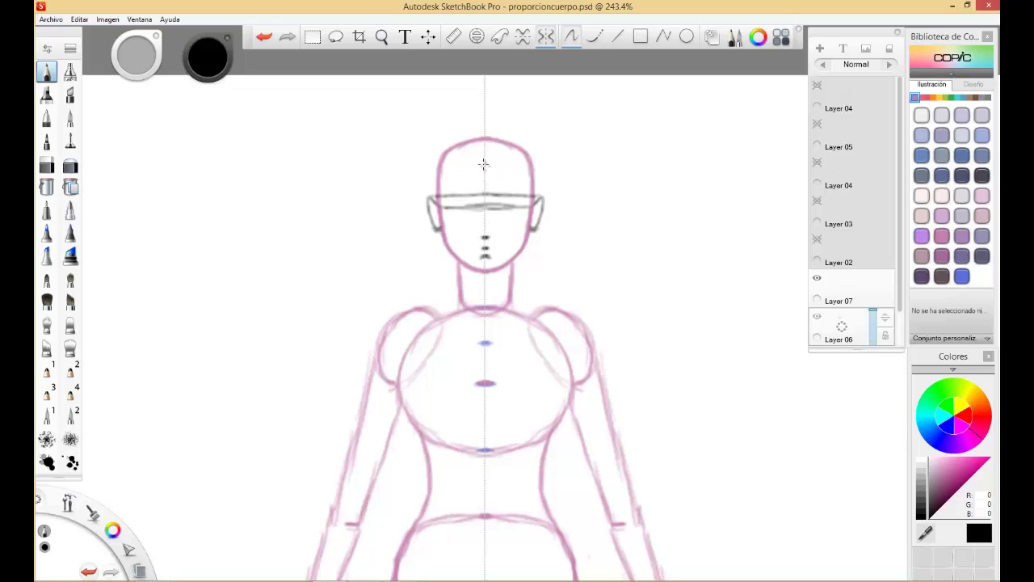
left_click(483, 164)
On Layer 07, draw the mirrored lips, the crease below them, and the nose base with nostrils over the guide marks
left_click(849, 291)
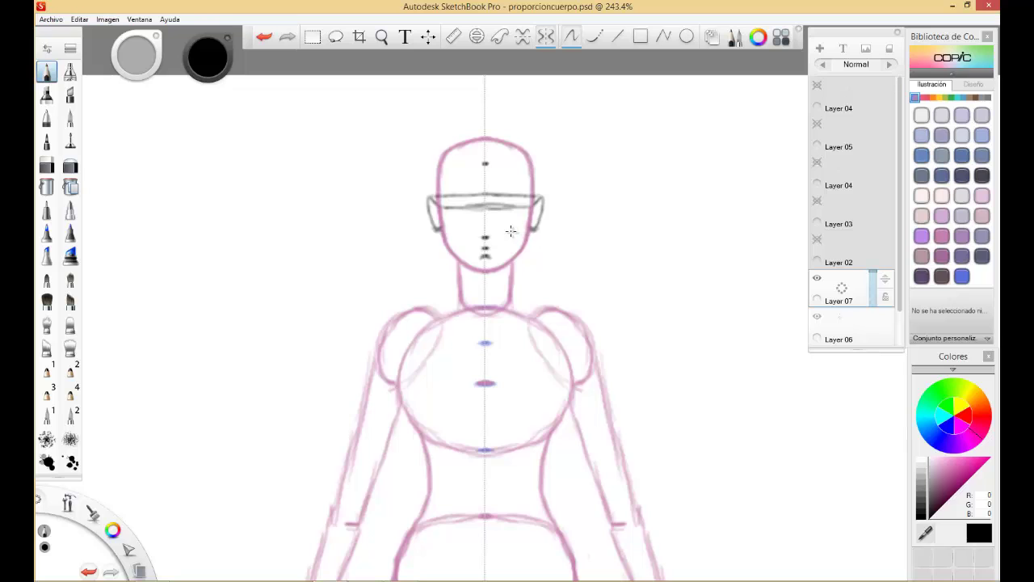
key("space")
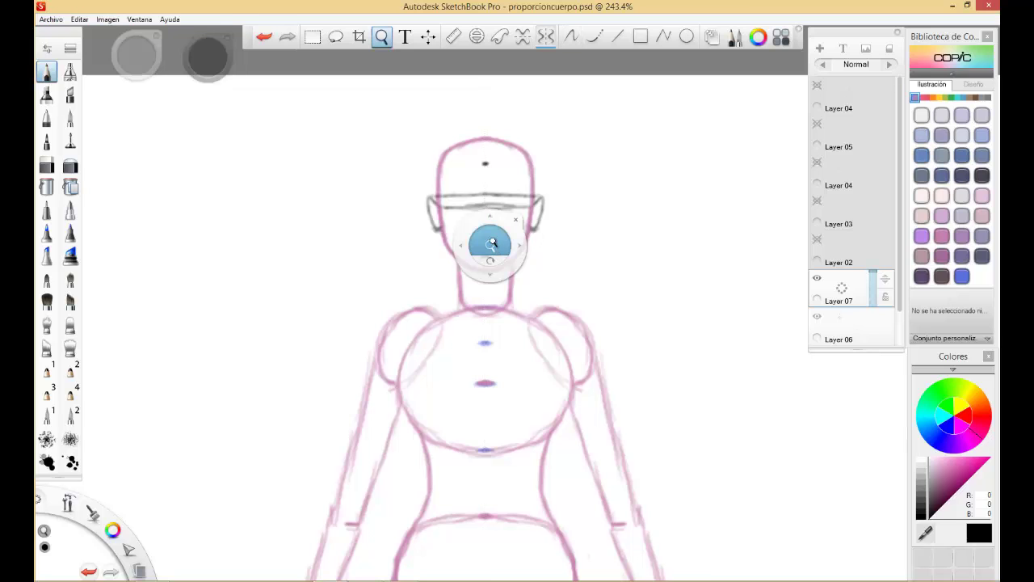
left_click_drag(492, 244, 552, 249)
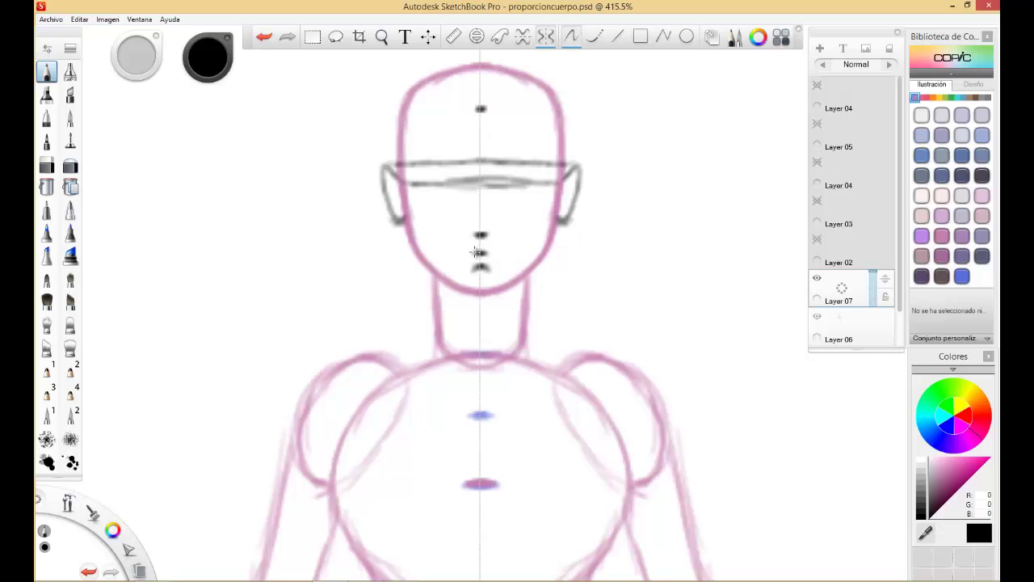
left_click_drag(483, 253, 482, 249)
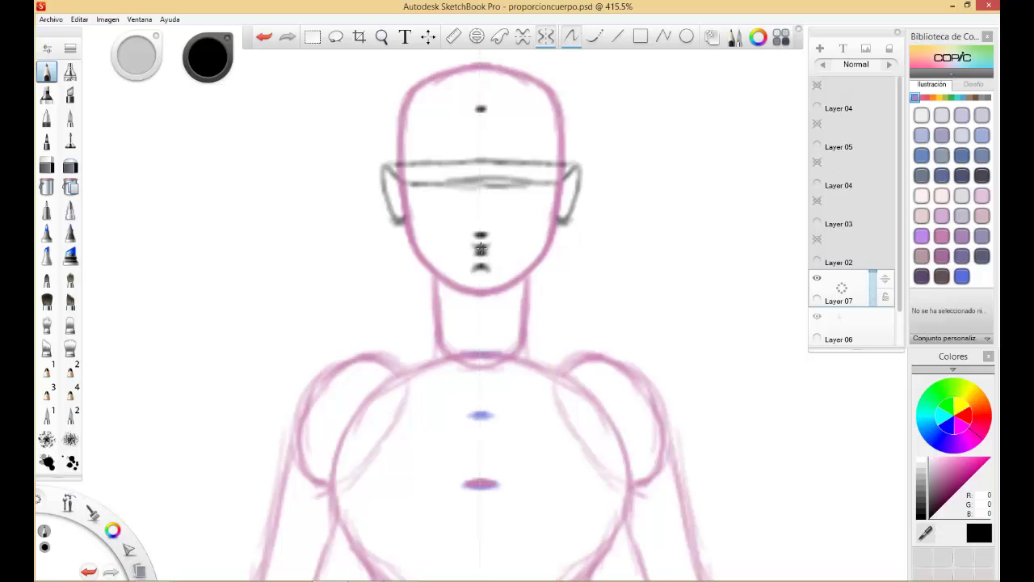
mouse_move(467, 248)
left_mouse_down()
mouse_move(501, 247)
mouse_move(492, 248)
left_mouse_up()
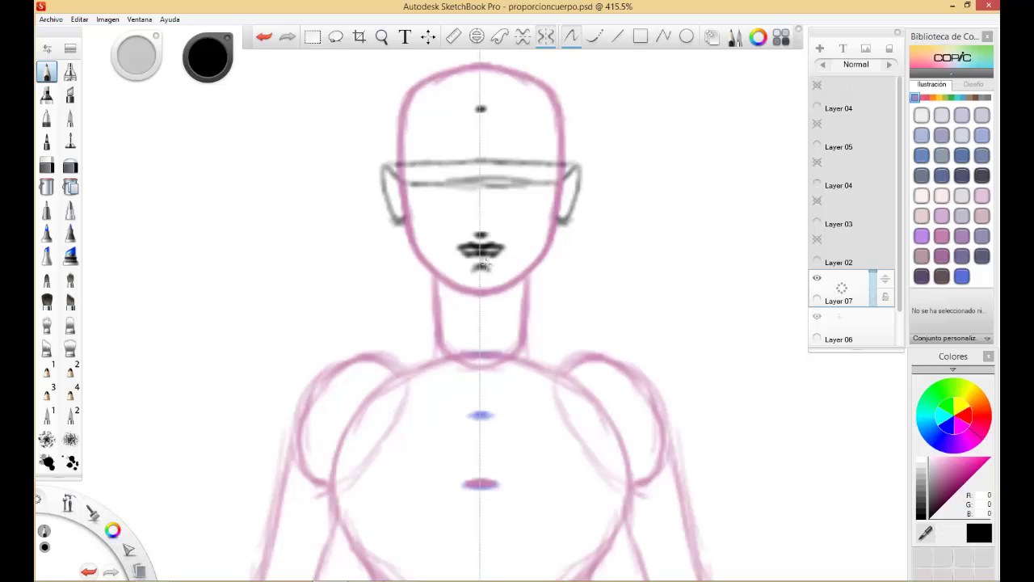
mouse_move(480, 267)
left_mouse_down()
mouse_move(493, 270)
mouse_move(482, 267)
left_mouse_up()
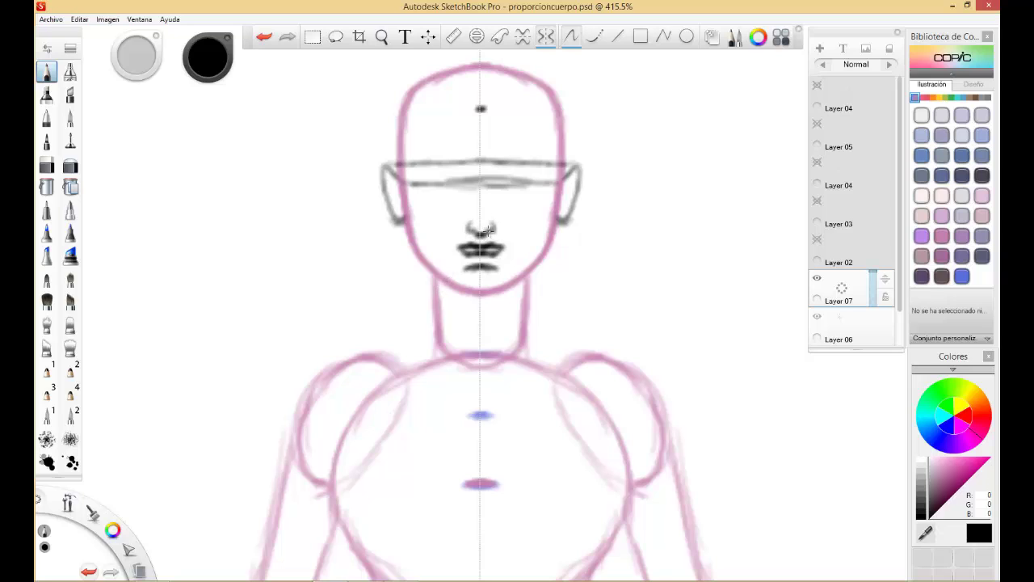
key("ctrl+z")
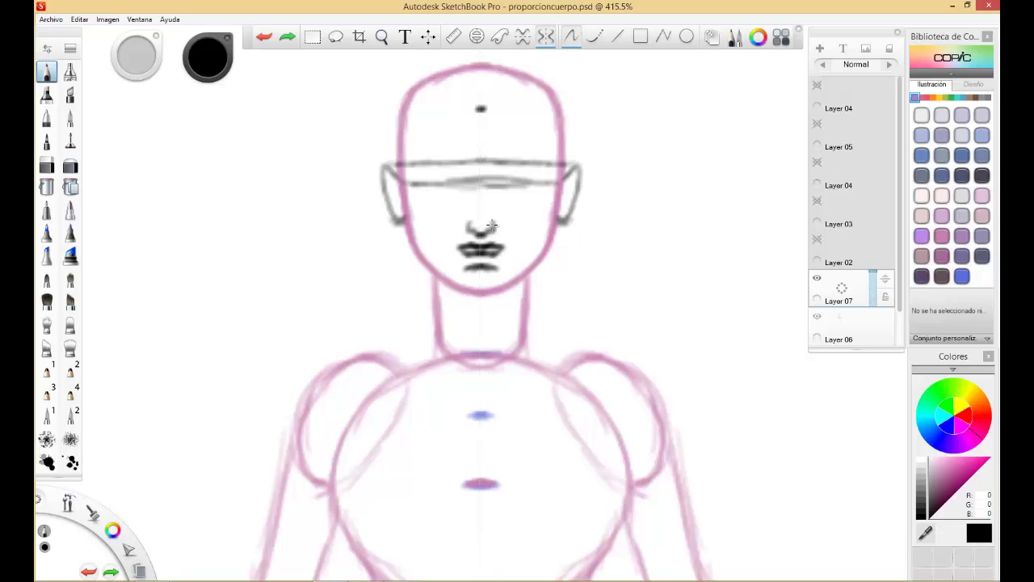
left_click_drag(488, 220, 495, 230)
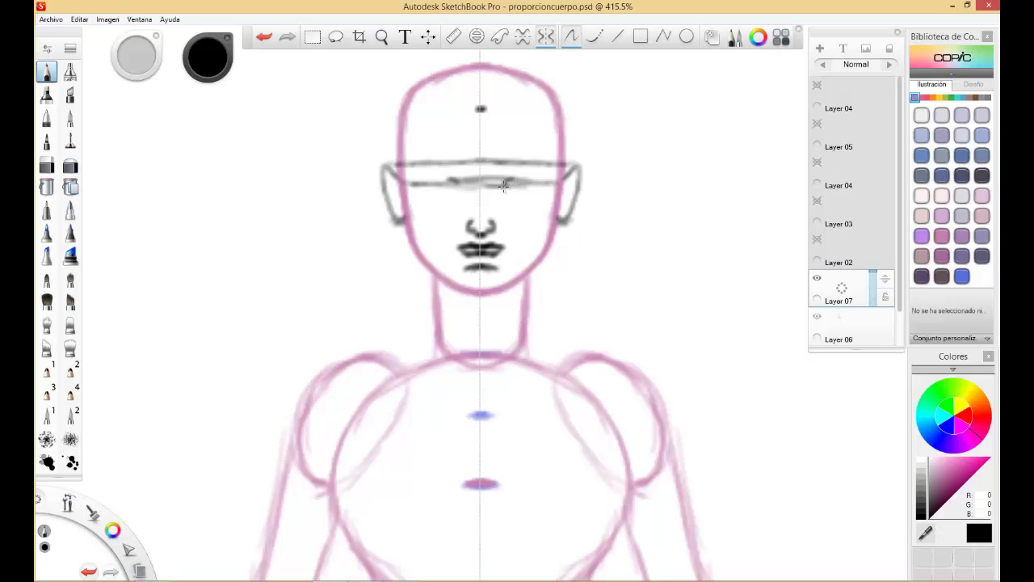
Draw the mirrored eyes with dark upper lids and irises on the eye line, and arched eyebrows along the brow line
mouse_move(503, 183)
left_mouse_down()
mouse_move(548, 174)
mouse_move(524, 186)
left_mouse_up()
left_click_drag(522, 181, 532, 186)
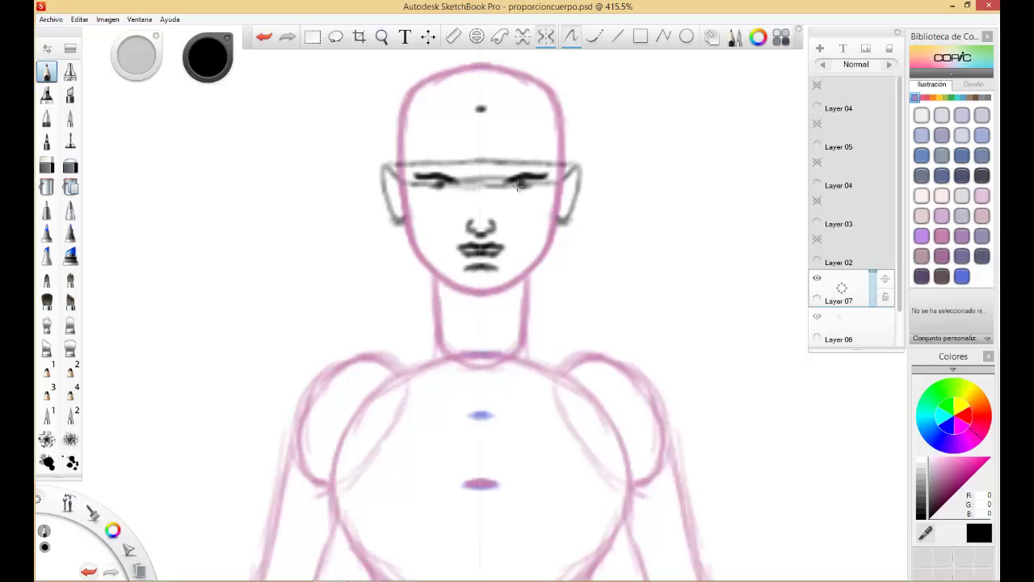
left_click_drag(525, 177, 528, 187)
left_click_drag(533, 189, 517, 184)
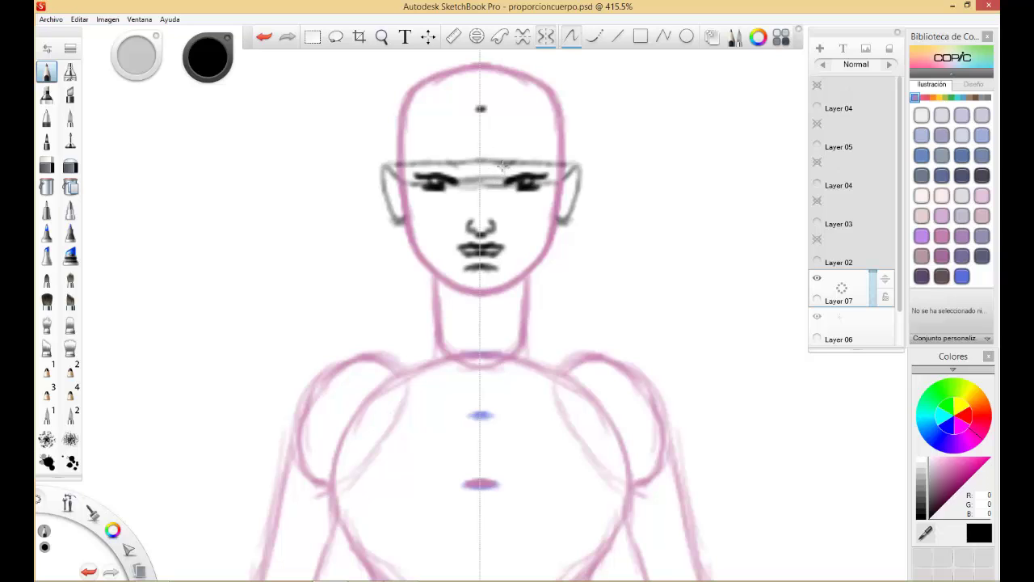
mouse_move(499, 167)
left_mouse_down()
mouse_move(547, 161)
mouse_move(501, 168)
mouse_move(536, 163)
mouse_move(522, 160)
left_mouse_up()
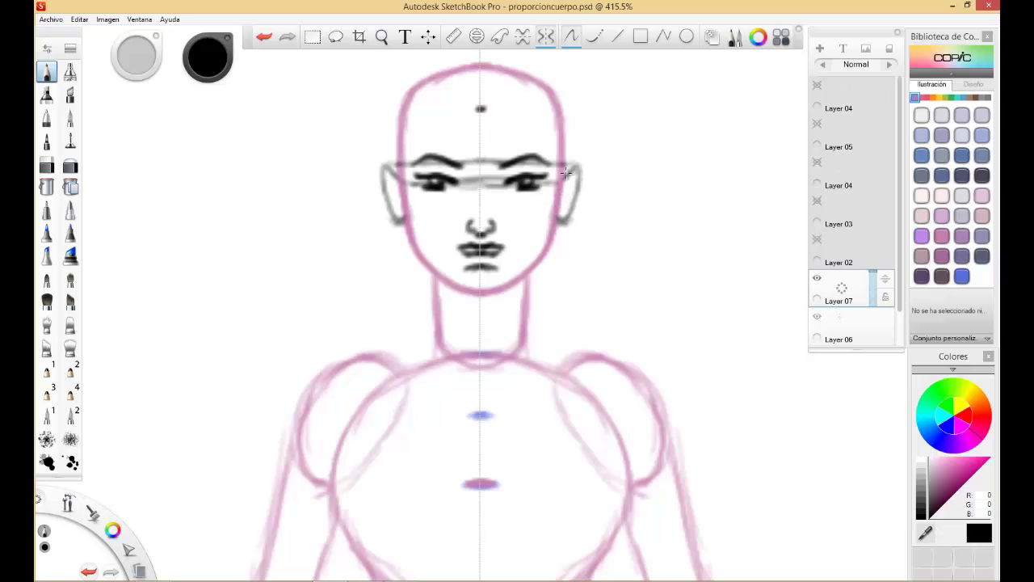
Outline the ears with their inner folds and trace the jawline down to the chin in black
mouse_move(563, 173)
left_mouse_down()
mouse_move(575, 164)
mouse_move(580, 173)
left_mouse_up()
mouse_move(576, 187)
left_mouse_down()
mouse_move(569, 214)
mouse_move(562, 184)
mouse_move(553, 253)
mouse_move(556, 211)
mouse_move(537, 267)
mouse_move(541, 257)
mouse_move(483, 293)
left_mouse_up()
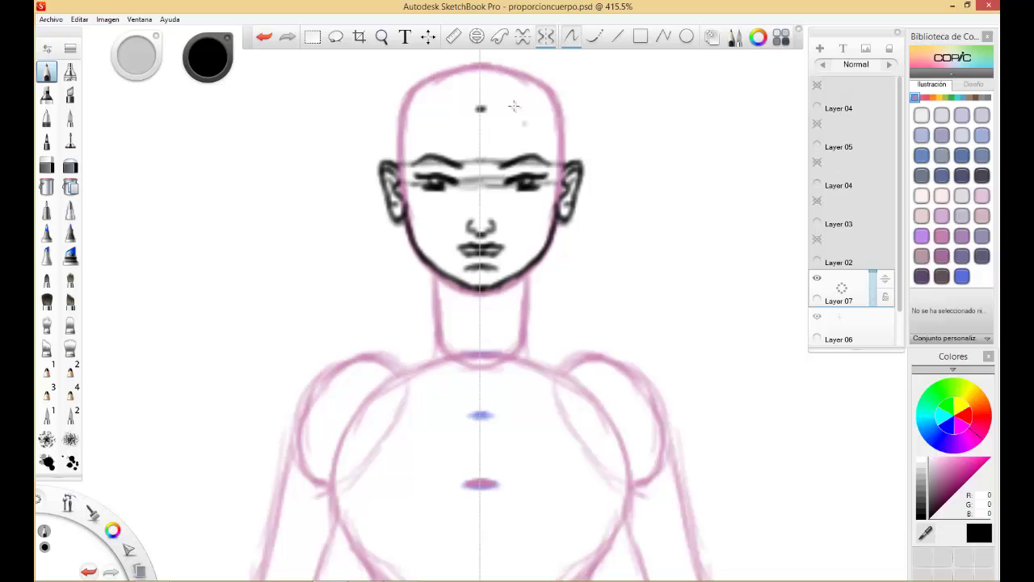
With mirror symmetry off, draw a side-swept fringe and the outer hair contour from the parting down past the ear on the left
key("x")
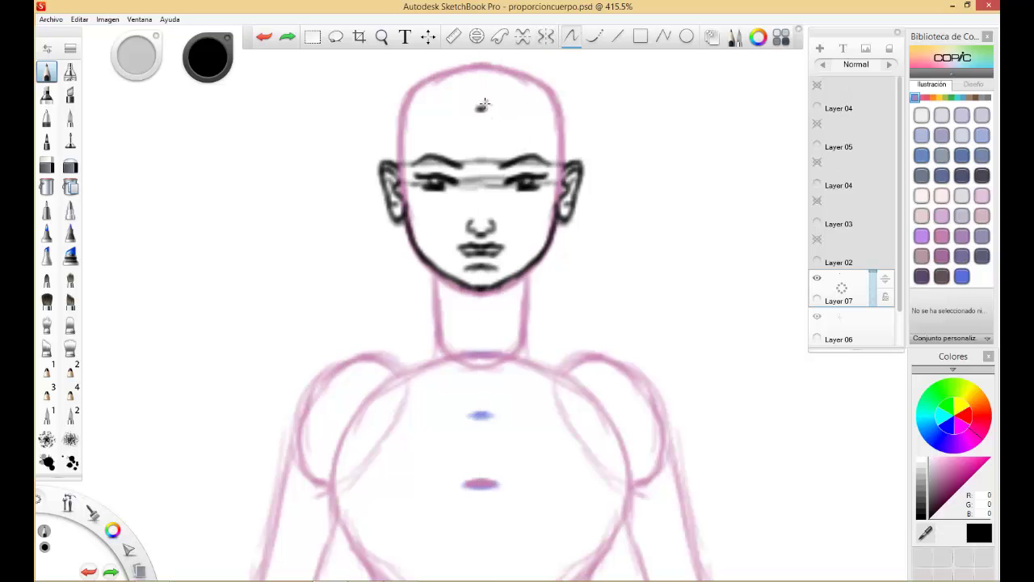
left_click_drag(498, 89, 450, 125)
left_click_drag(493, 94, 425, 142)
mouse_move(470, 107)
left_mouse_down()
mouse_move(418, 142)
mouse_move(452, 106)
mouse_move(428, 131)
mouse_move(437, 131)
mouse_move(382, 160)
left_mouse_up()
left_click_drag(443, 144, 430, 146)
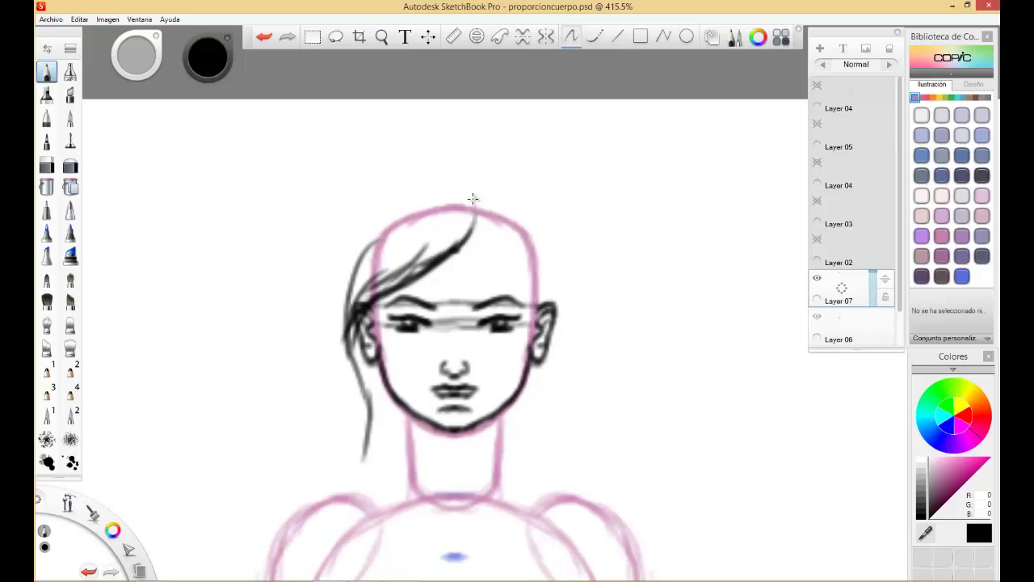
left_click_drag(475, 192, 468, 230)
left_click_drag(480, 171, 340, 465)
Draw the hair on the right side of the head, from the parting over the temple to a pointed lock below the ear
left_click_drag(475, 222, 516, 289)
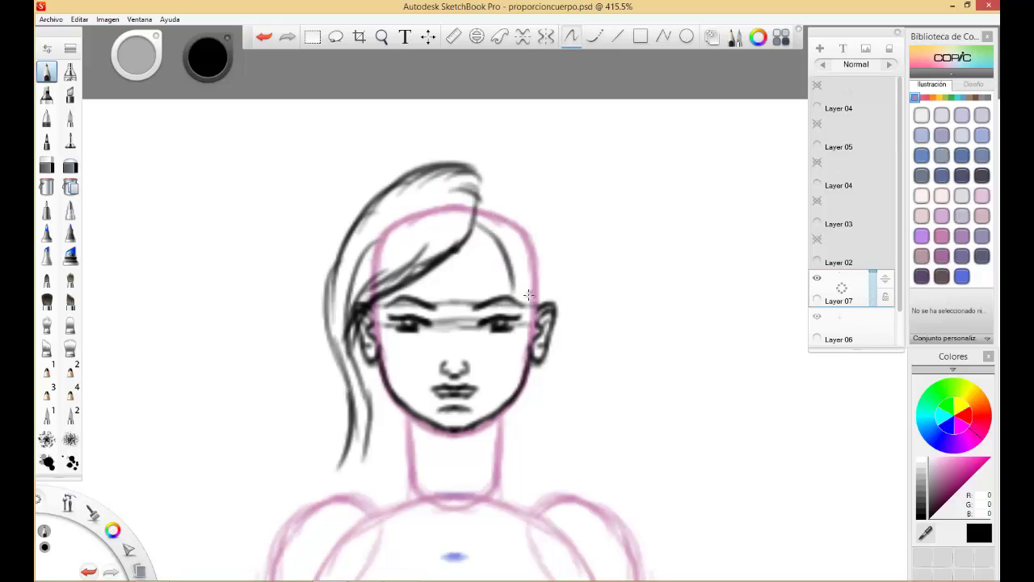
left_click_drag(477, 221, 520, 309)
left_click_drag(523, 260, 519, 326)
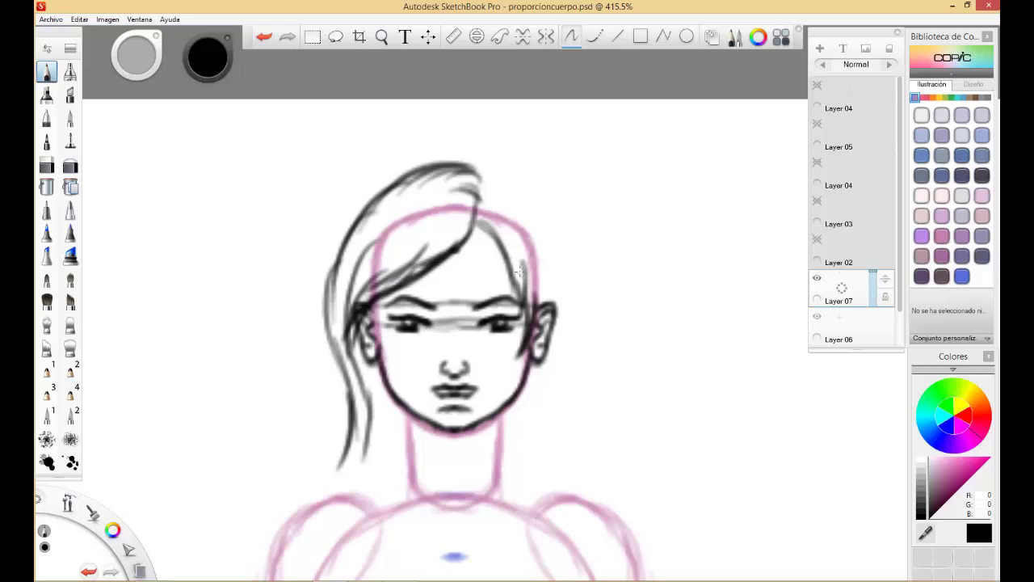
mouse_move(482, 177)
left_mouse_down()
mouse_move(537, 194)
mouse_move(560, 273)
mouse_move(552, 446)
left_mouse_up()
left_click_drag(528, 372, 533, 447)
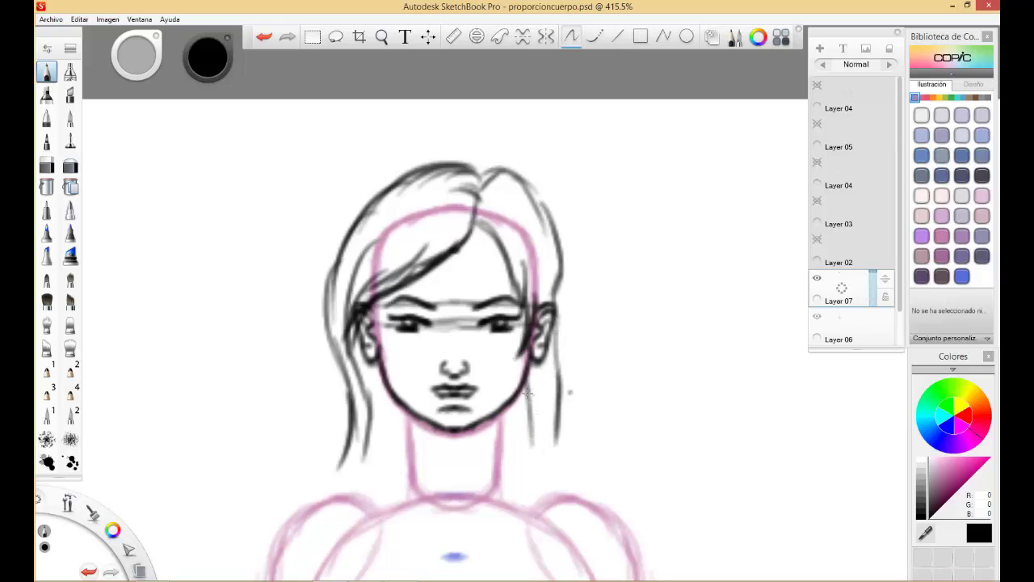
left_click_drag(526, 388, 546, 467)
left_click_drag(554, 429, 545, 467)
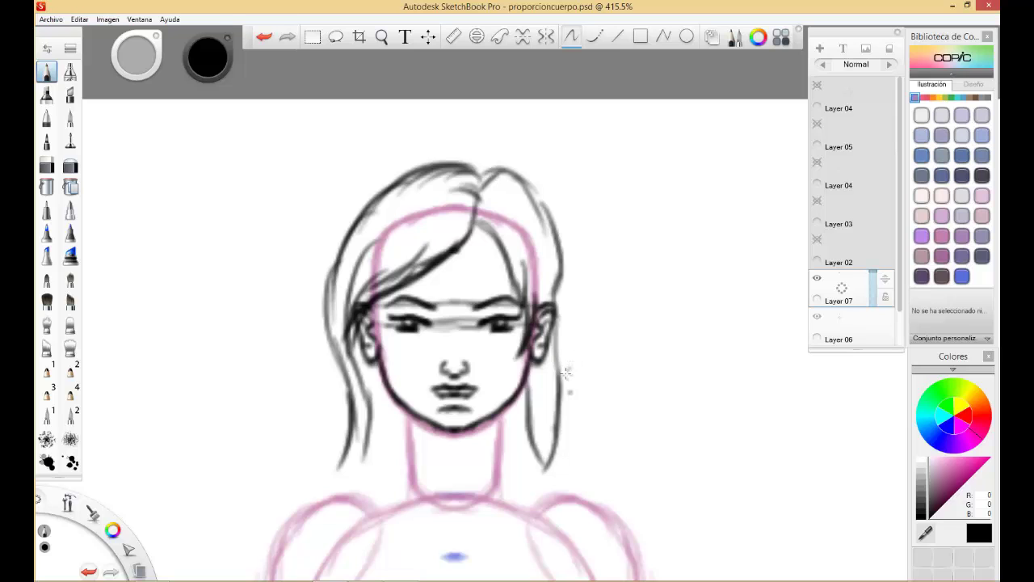
Draw both sides of the neck, and add mirrored trapezius slopes from the neck down to the shoulders
key("space")
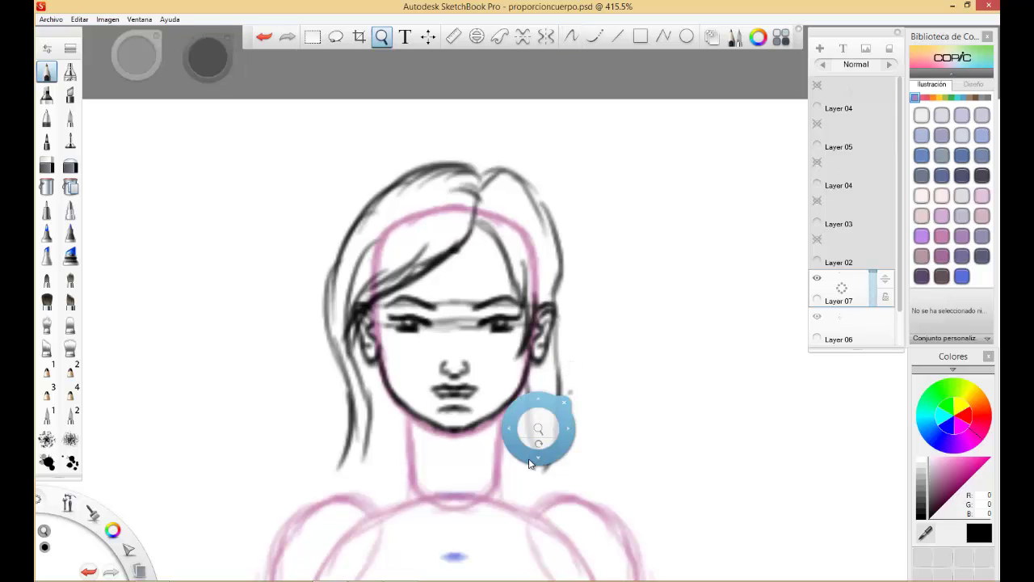
mouse_move(532, 463)
left_mouse_down()
mouse_move(525, 454)
mouse_move(546, 357)
left_mouse_up()
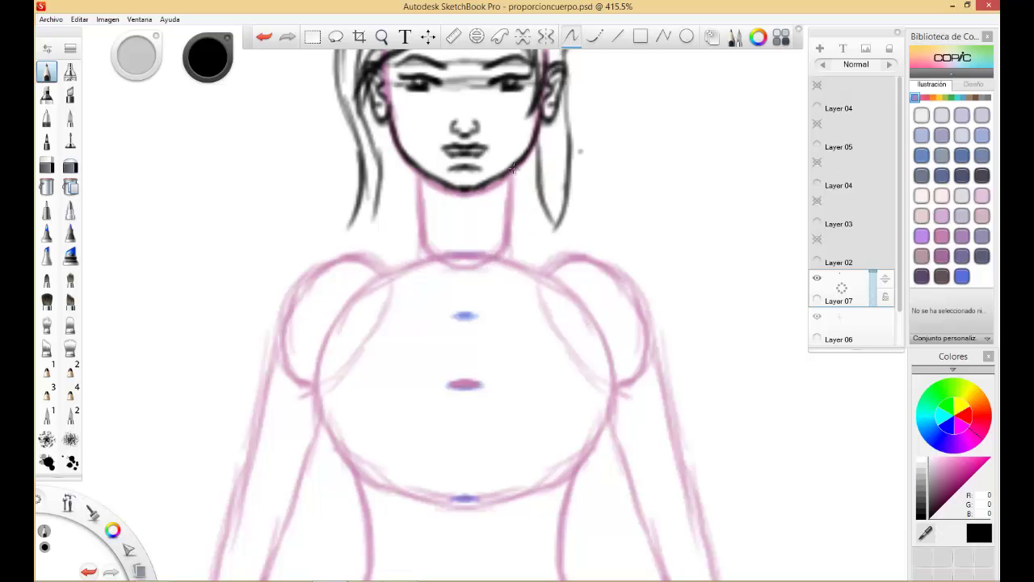
mouse_move(512, 171)
left_mouse_down()
mouse_move(500, 242)
mouse_move(495, 233)
left_mouse_up()
left_click_drag(419, 172, 428, 234)
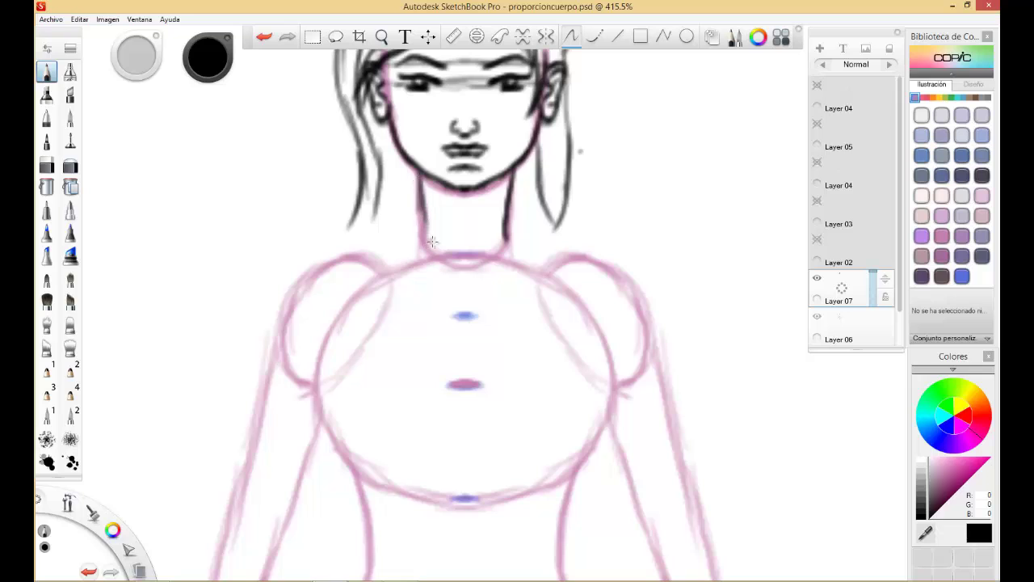
left_click(546, 37)
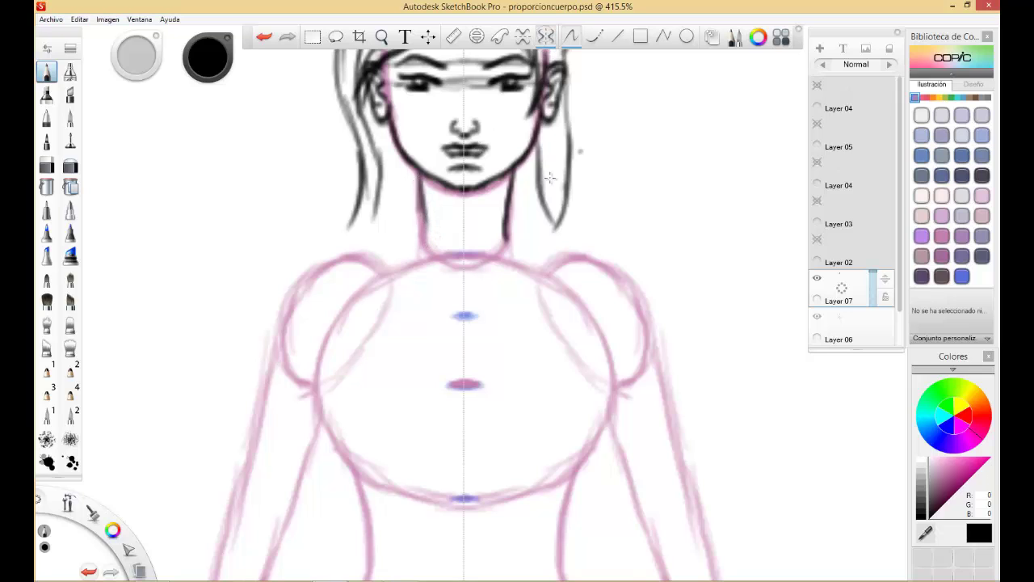
mouse_move(519, 170)
left_mouse_down()
mouse_move(499, 229)
mouse_move(514, 227)
mouse_move(519, 250)
mouse_move(509, 222)
mouse_move(526, 239)
mouse_move(510, 221)
mouse_move(567, 263)
left_mouse_up()
left_click_drag(527, 235, 509, 219)
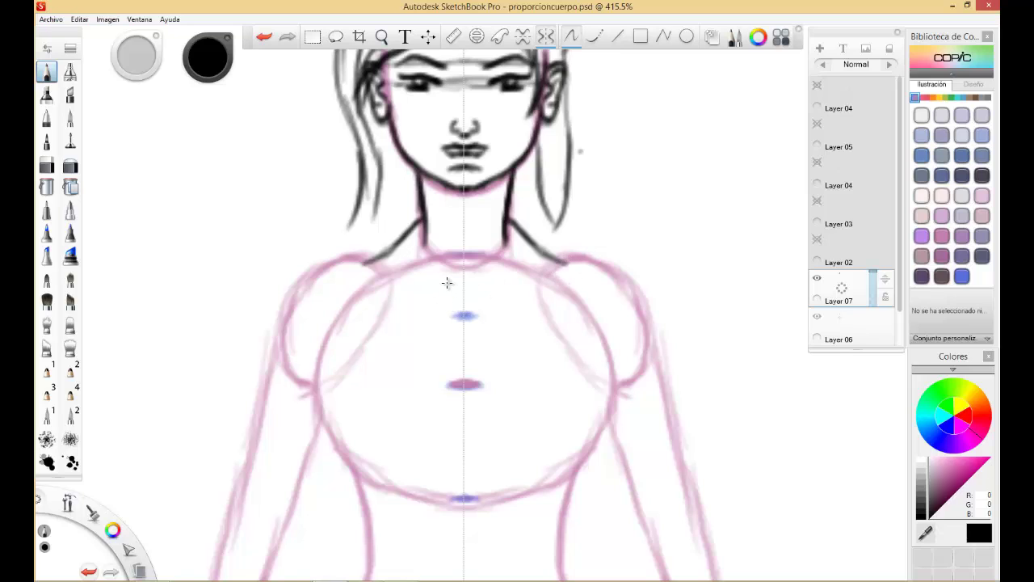
Draw the notch at the neck base, the mirrored collarbones, and the rounded shoulder contours down to the upper arms
left_click_drag(454, 267, 465, 273)
left_click_drag(485, 264, 554, 265)
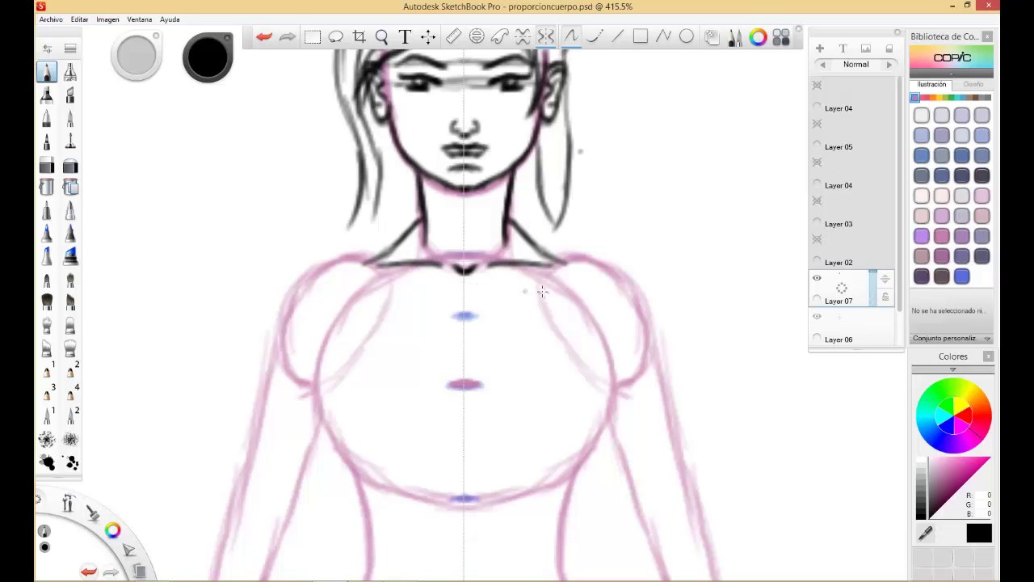
left_click_drag(566, 264, 612, 272)
mouse_move(579, 260)
left_mouse_down()
mouse_move(627, 278)
mouse_move(611, 270)
mouse_move(640, 318)
left_mouse_up()
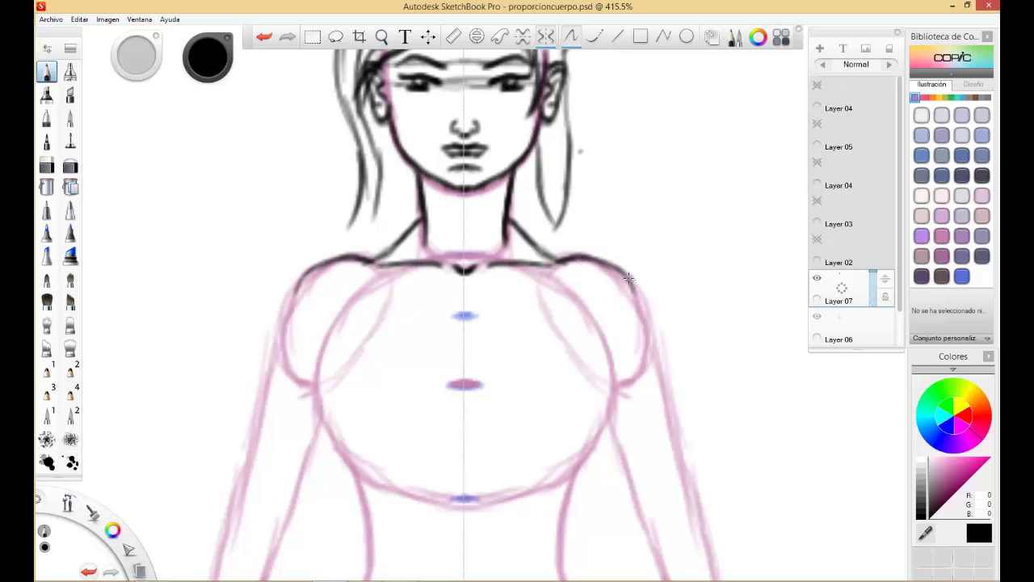
mouse_move(633, 283)
left_mouse_down()
mouse_move(641, 309)
mouse_move(620, 276)
mouse_move(649, 334)
mouse_move(648, 312)
mouse_move(651, 348)
left_mouse_up()
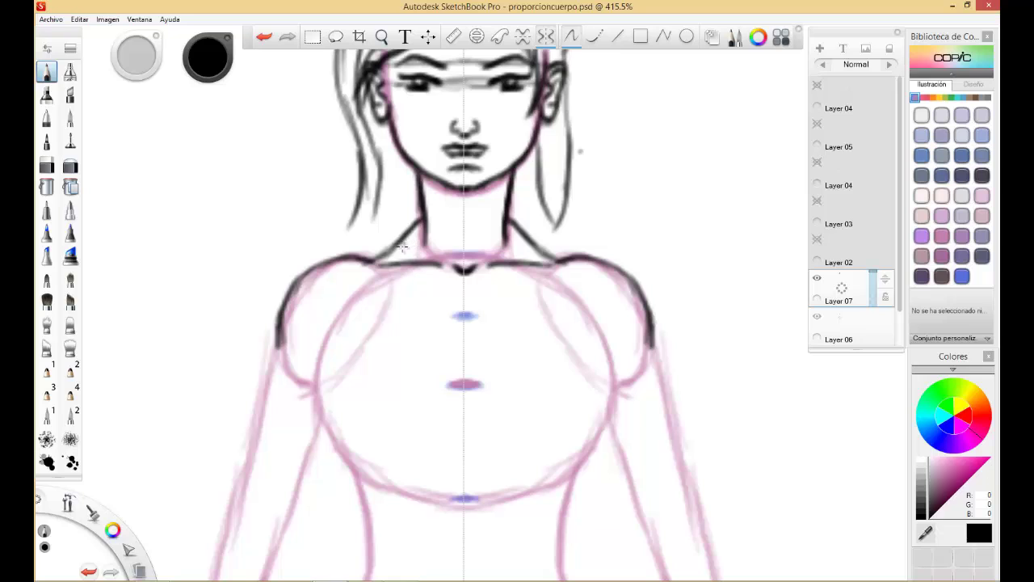
Erase the trapezius slopes between the neck and the shoulders with the eraser
left_click(46, 165)
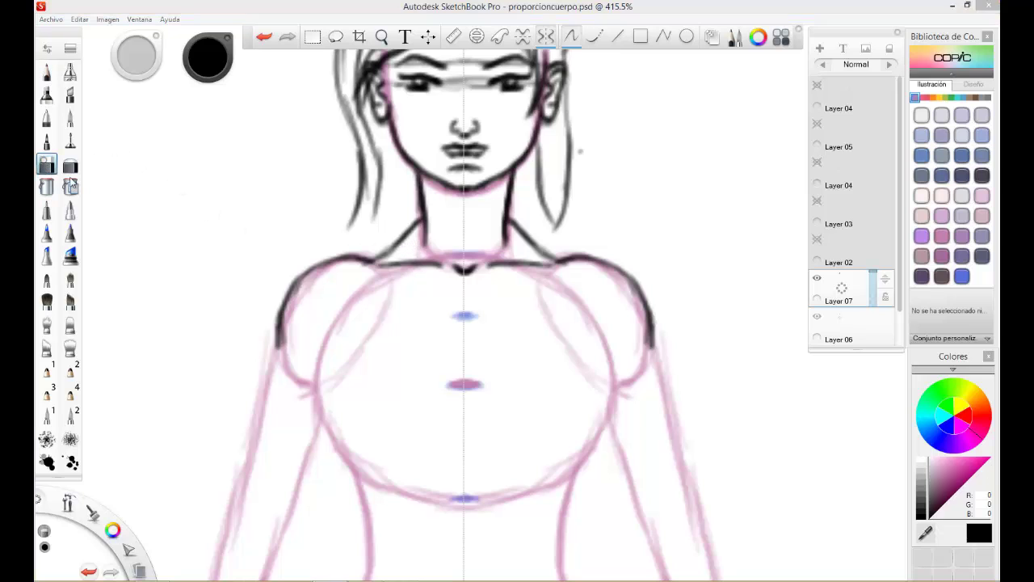
left_click_drag(400, 250, 391, 246)
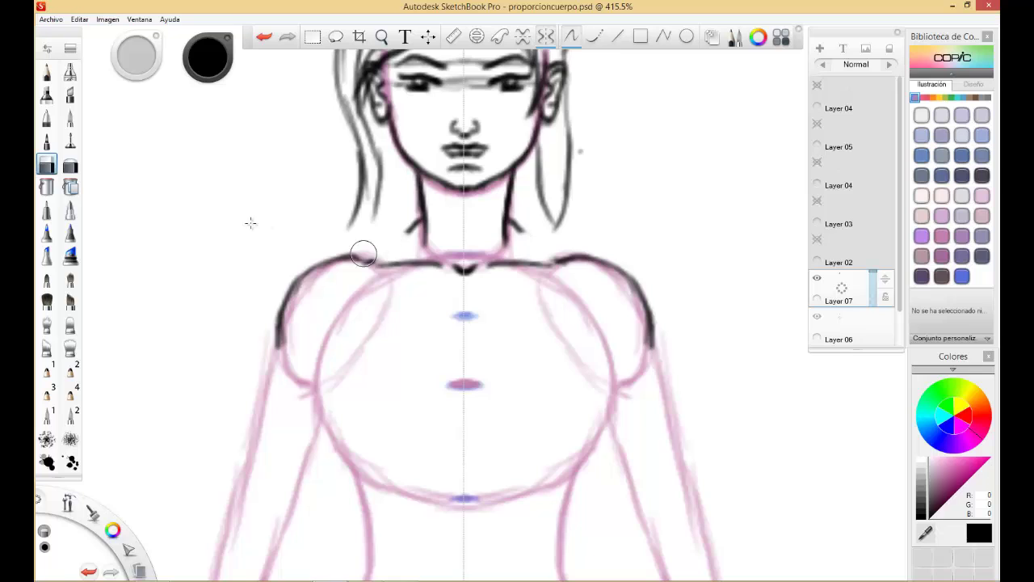
Redraw the mirrored trapezius slopes with the pencil, from the sides of the neck down to the shoulders
left_click(46, 74)
mouse_move(410, 227)
left_mouse_down()
mouse_move(345, 253)
mouse_move(410, 226)
mouse_move(420, 209)
mouse_move(332, 259)
left_mouse_up()
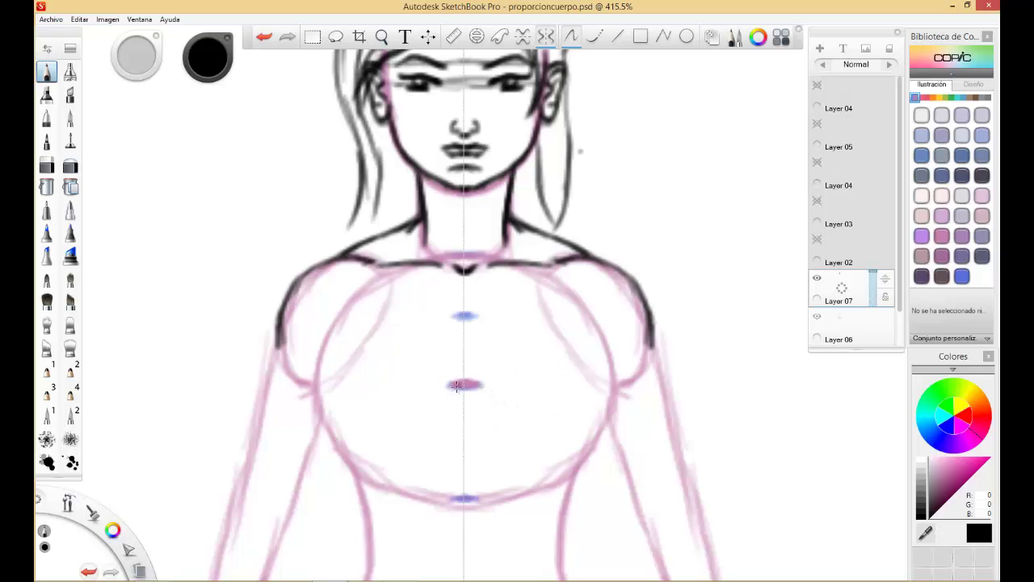
left_click(550, 381)
key("ctrl+z")
mouse_move(496, 404)
left_mouse_down()
mouse_move(546, 410)
mouse_move(505, 404)
mouse_move(606, 396)
mouse_move(511, 409)
mouse_move(484, 396)
left_mouse_up()
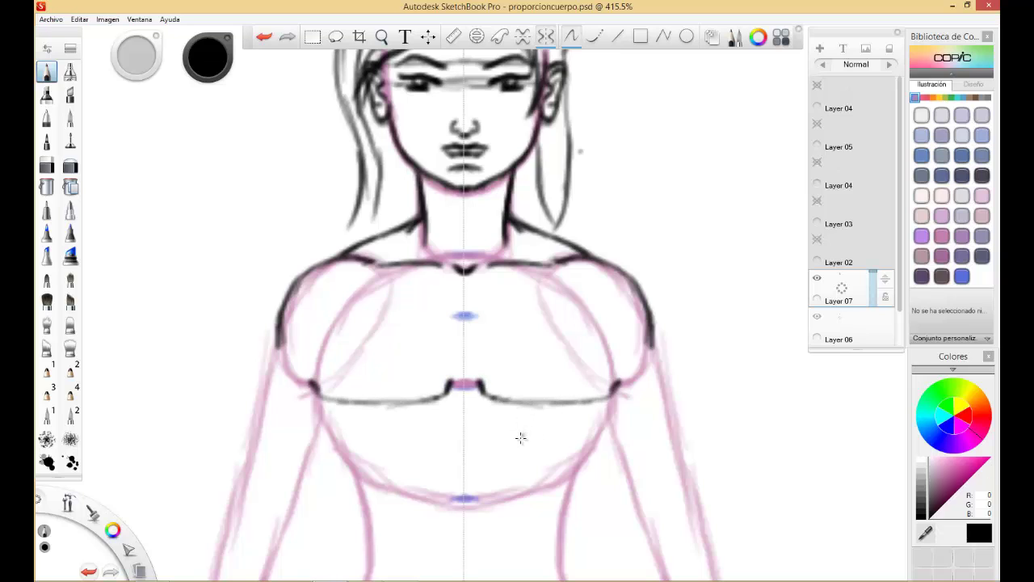
key("ctrl+z")
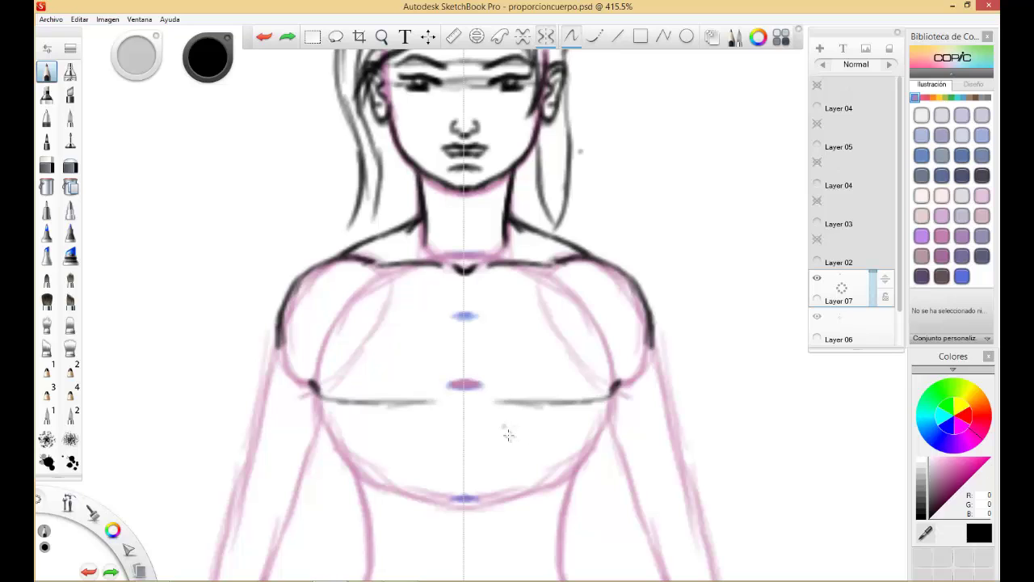
key("ctrl+z")
key("ctrl+z")
key("ctrl+z")
key("ctrl+z")
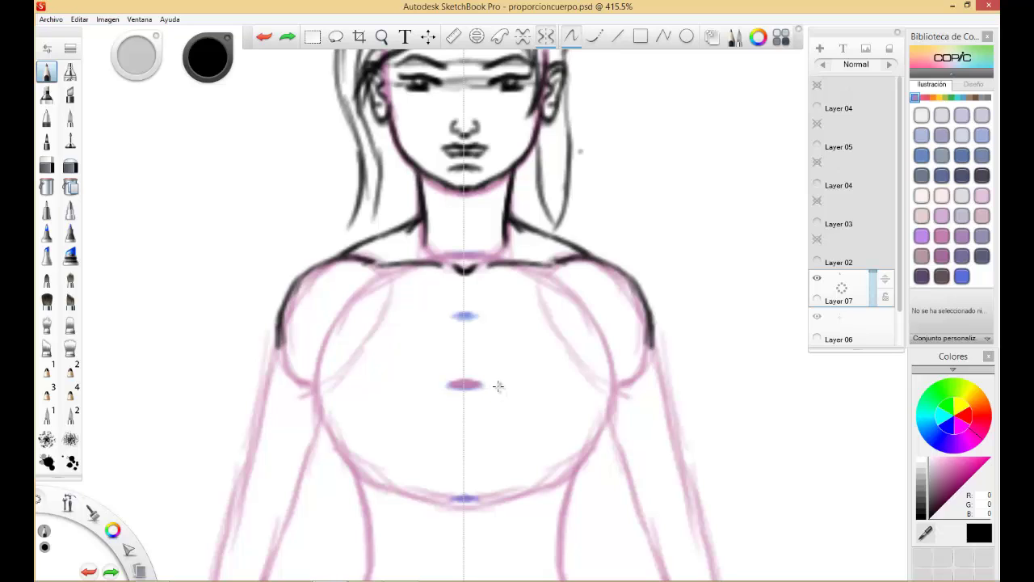
Draw the mirrored armpit creases and the rounded breast contours, from the outer chest down and around to beside the sternum mark
left_click_drag(506, 394, 553, 416)
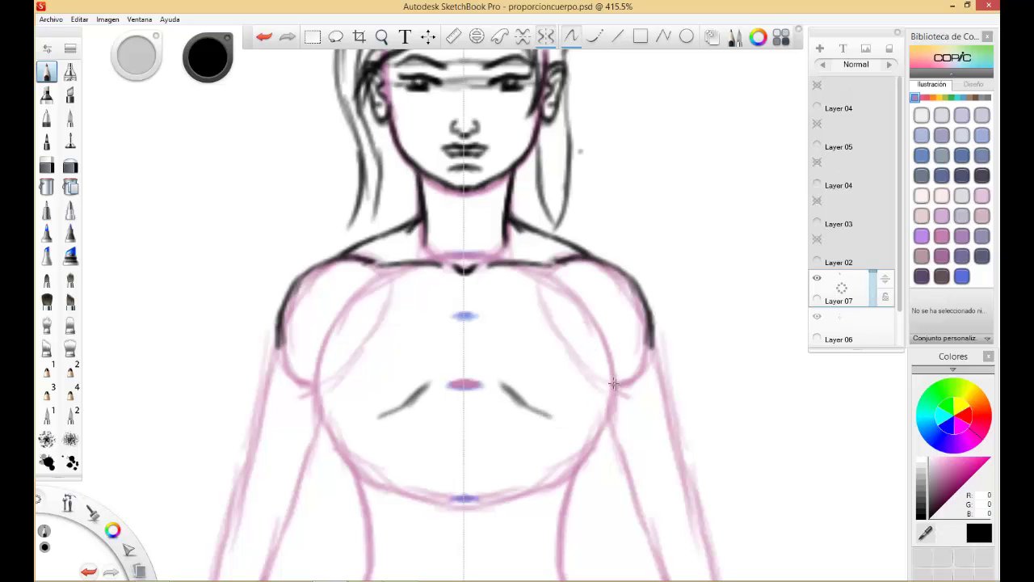
left_click_drag(623, 389, 595, 385)
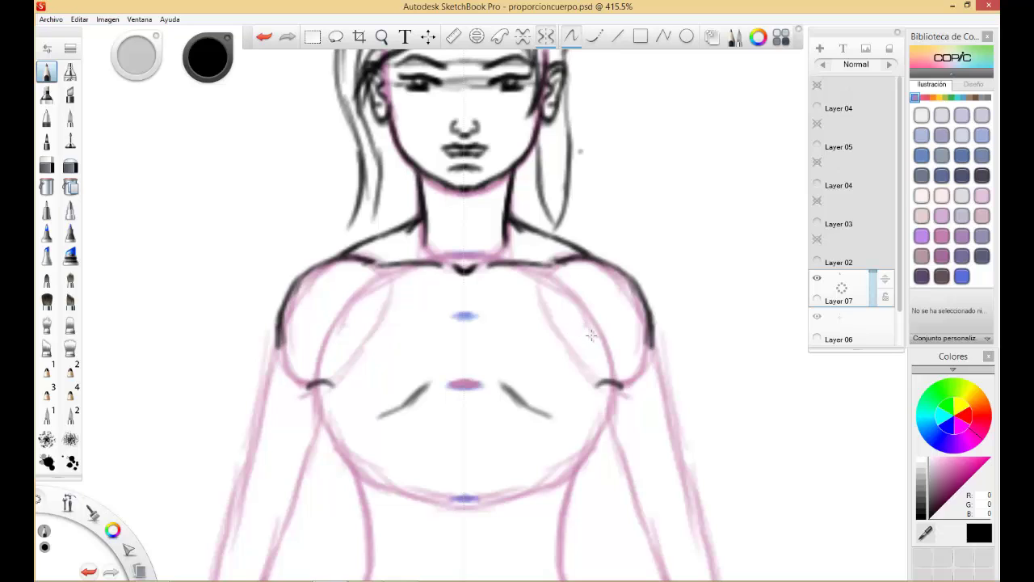
mouse_move(587, 327)
left_mouse_down()
mouse_move(612, 384)
mouse_move(601, 357)
mouse_move(596, 403)
mouse_move(601, 395)
mouse_move(583, 415)
mouse_move(549, 419)
left_mouse_up()
mouse_move(502, 382)
left_mouse_down()
mouse_move(571, 422)
mouse_move(605, 387)
left_mouse_up()
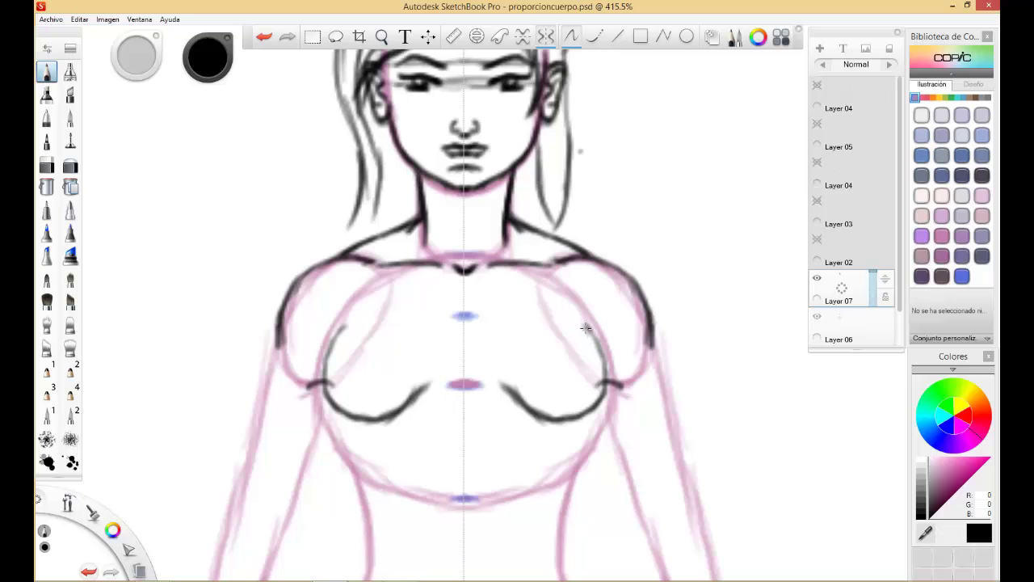
mouse_move(585, 327)
left_mouse_down()
mouse_move(601, 393)
mouse_move(602, 347)
mouse_move(590, 329)
mouse_move(577, 417)
mouse_move(552, 419)
mouse_move(525, 402)
left_mouse_up()
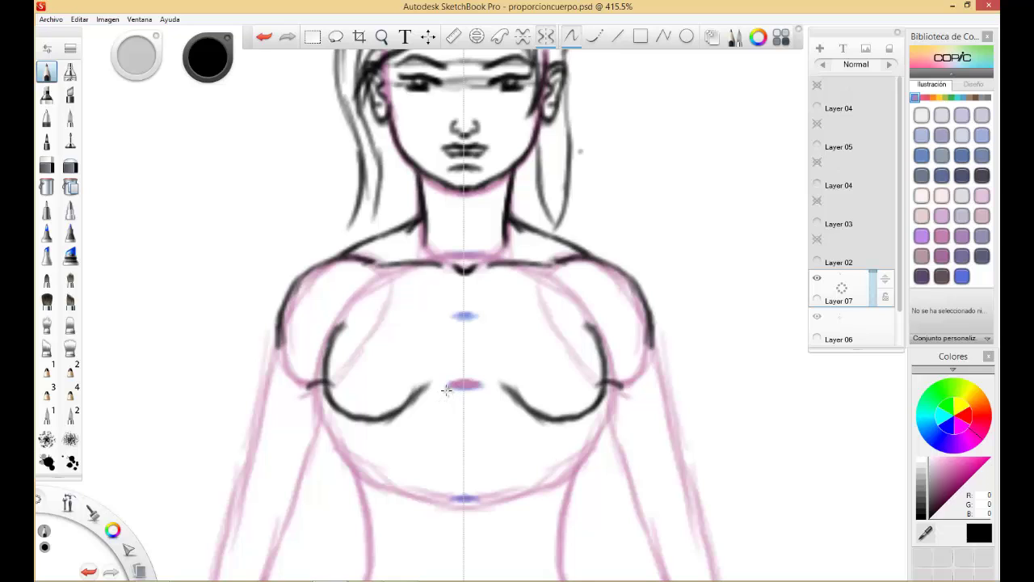
Lasso each breast contour with its armpit crease in turn, and enlarge and shift it outward to widen the chest
key("l")
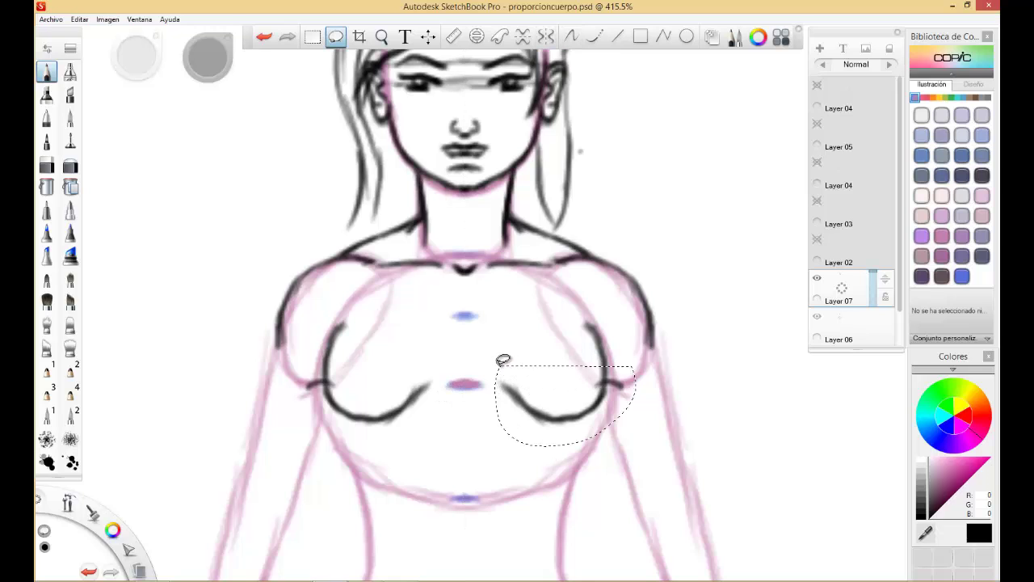
left_click_drag(560, 376, 571, 388)
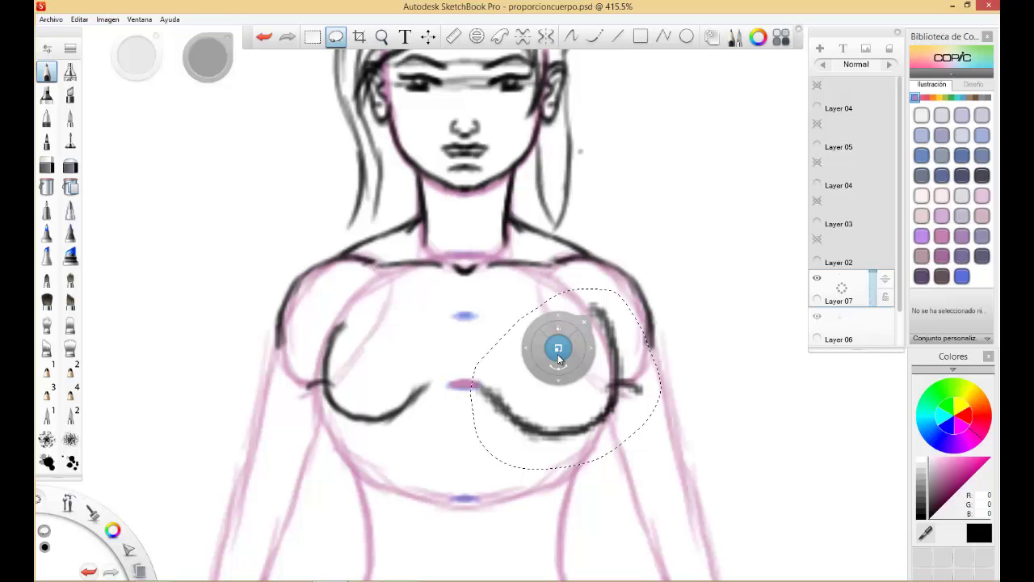
left_click(584, 321)
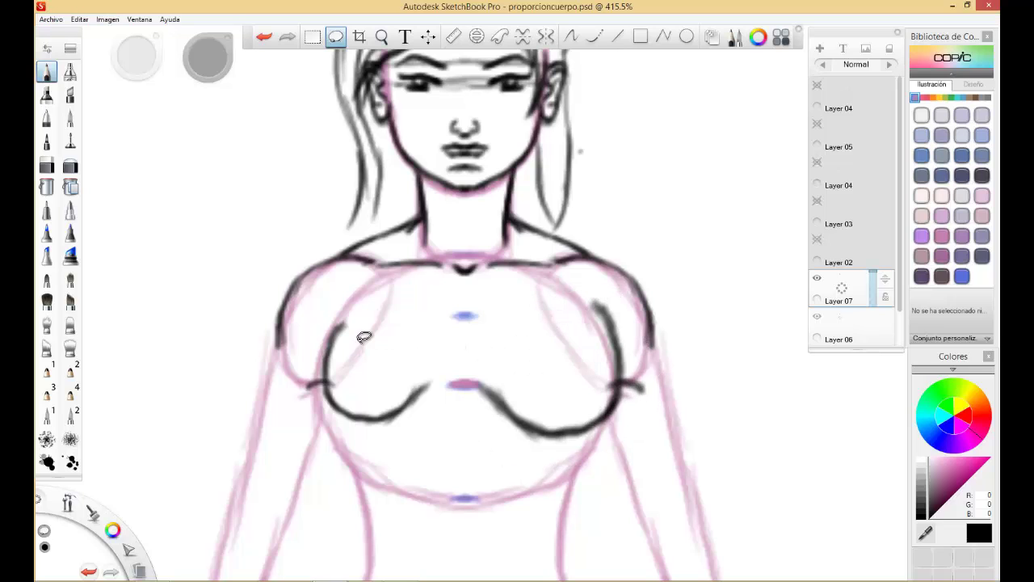
left_click_drag(351, 305, 347, 304)
key("v")
left_click_drag(351, 357, 350, 356)
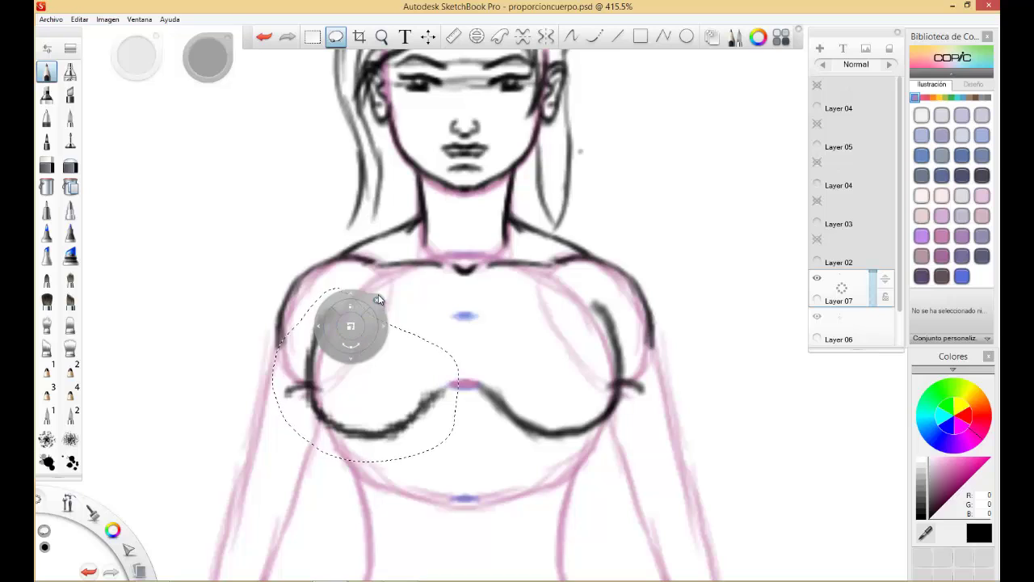
left_click(376, 302)
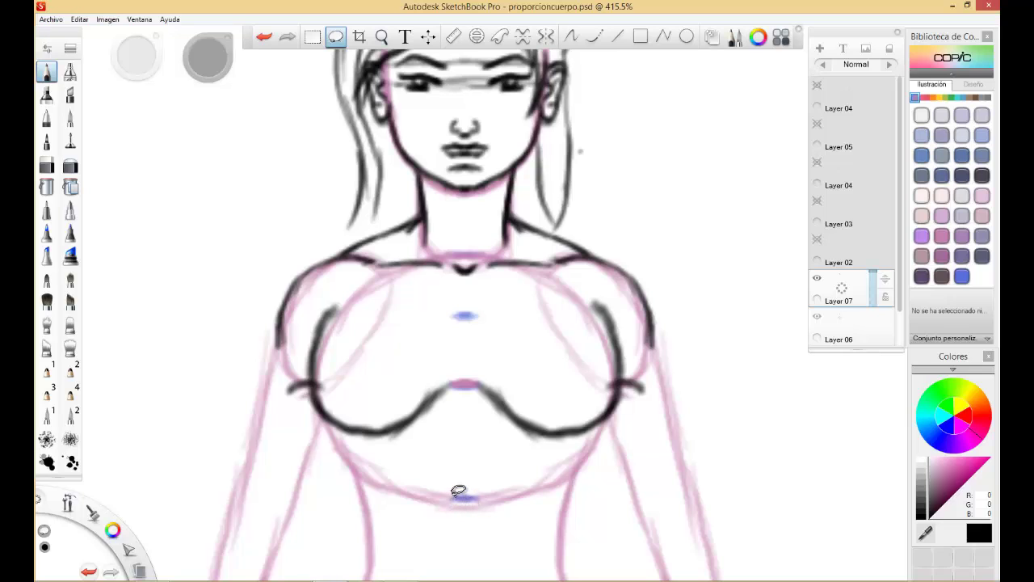
Erase the inner ends of the breast contours with symmetry on, and redraw them rising more steeply beside the sternum mark
left_click(46, 166)
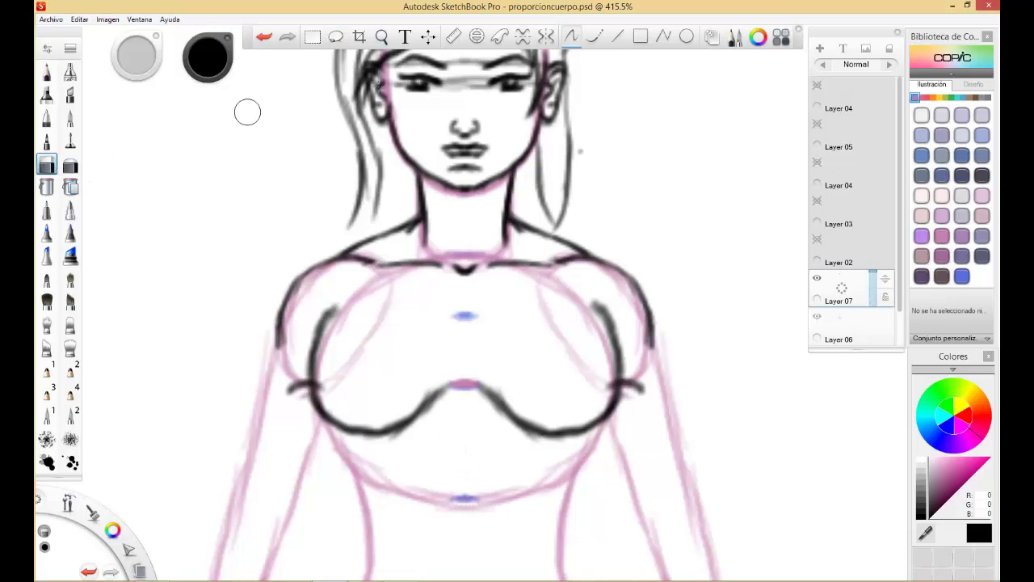
left_click(546, 36)
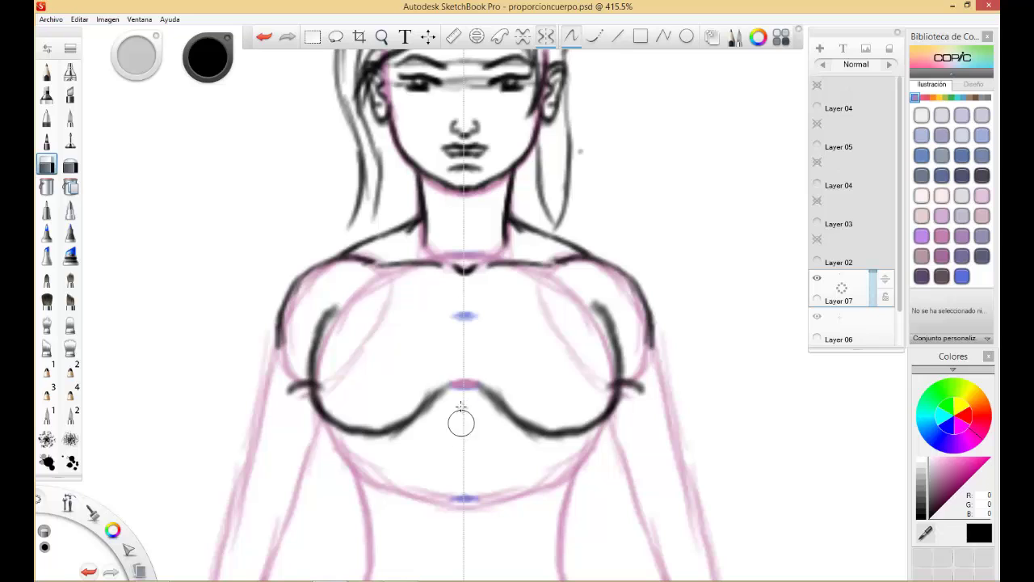
left_click_drag(453, 385, 442, 397)
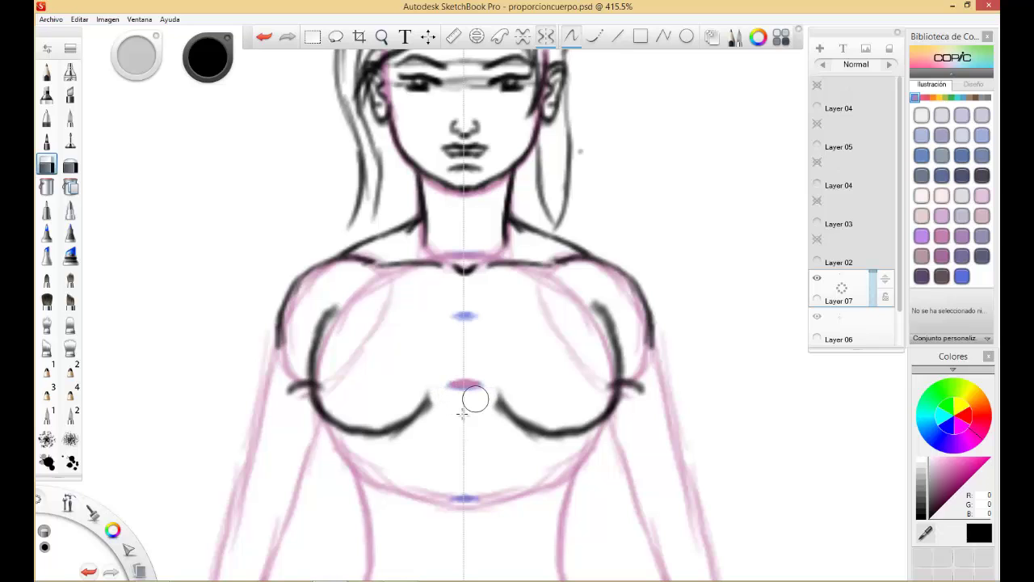
key("e")
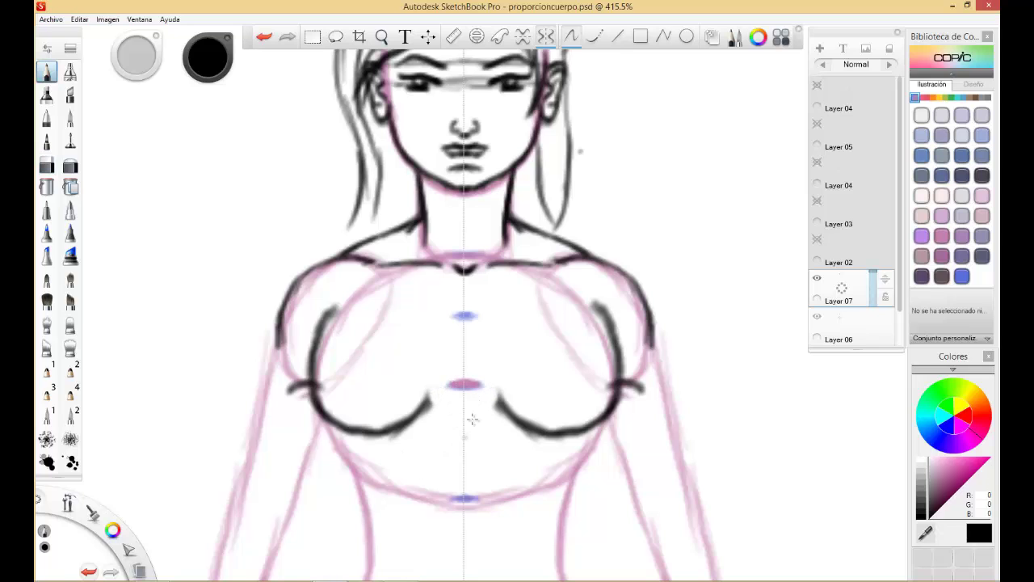
mouse_move(498, 401)
left_mouse_down()
mouse_move(491, 376)
mouse_move(497, 409)
mouse_move(518, 421)
left_mouse_up()
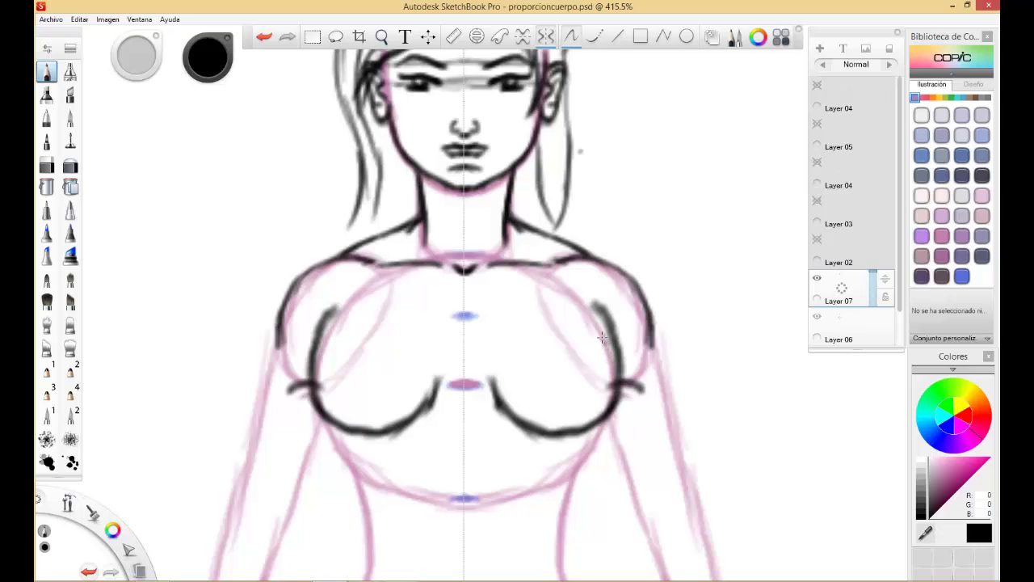
Redraw the upper outer breast contours slanting in toward the chest, erase the old upper ends, and darken the new lines
mouse_move(601, 331)
left_mouse_down()
mouse_move(576, 305)
mouse_move(609, 345)
mouse_move(576, 307)
left_mouse_up()
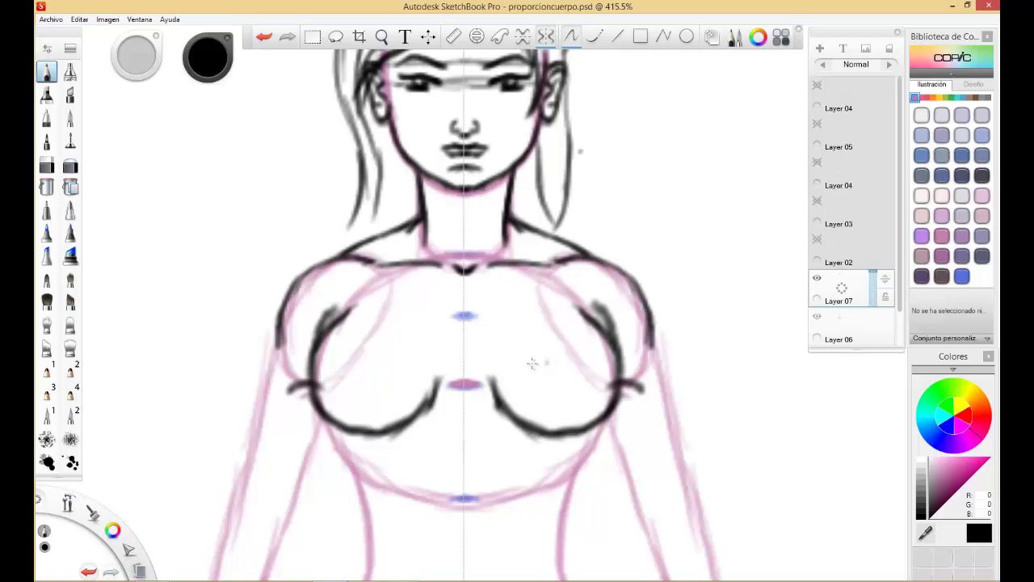
left_click(46, 165)
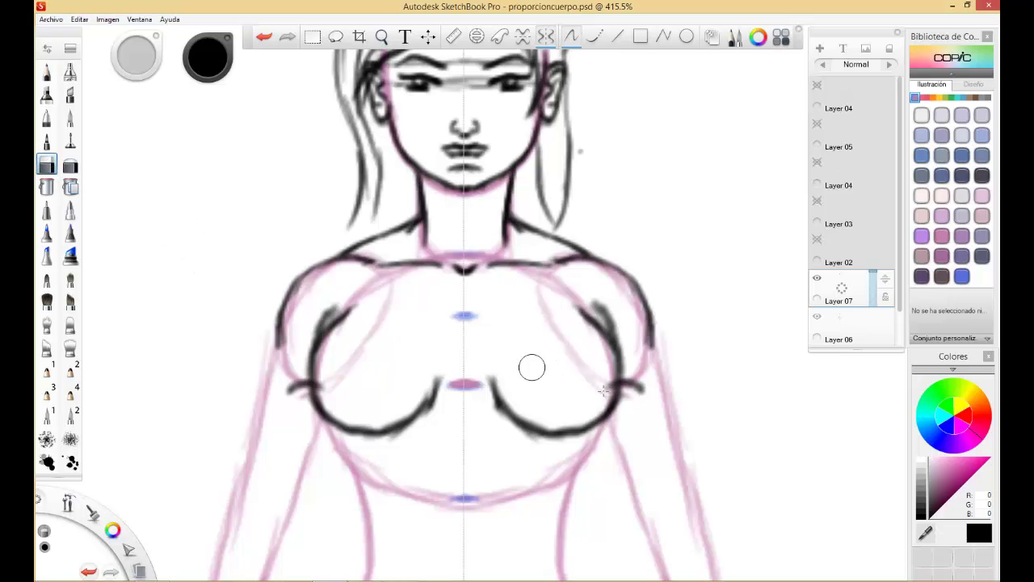
mouse_move(613, 314)
left_mouse_down()
mouse_move(597, 309)
mouse_move(621, 343)
left_mouse_up()
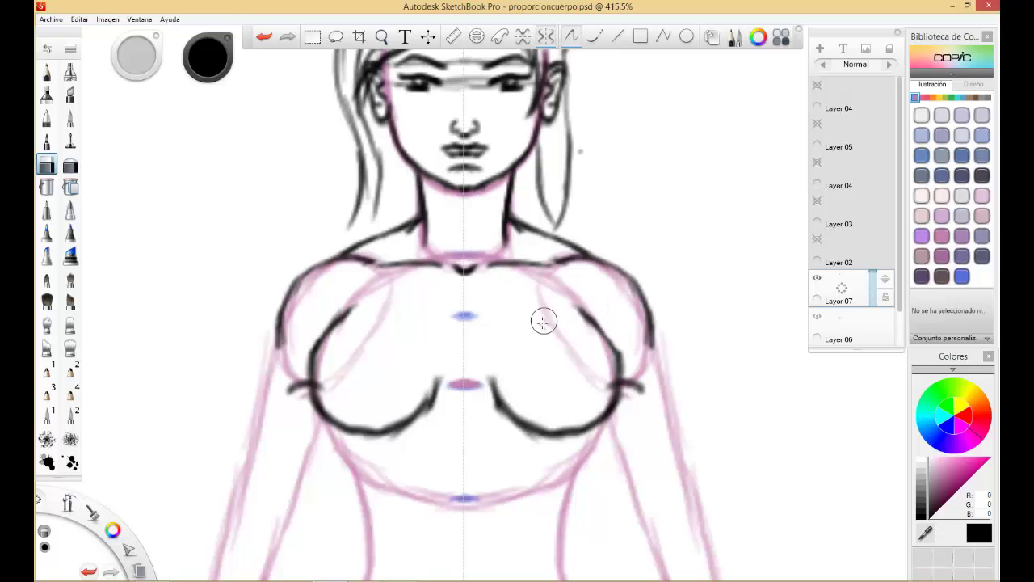
left_click(47, 73)
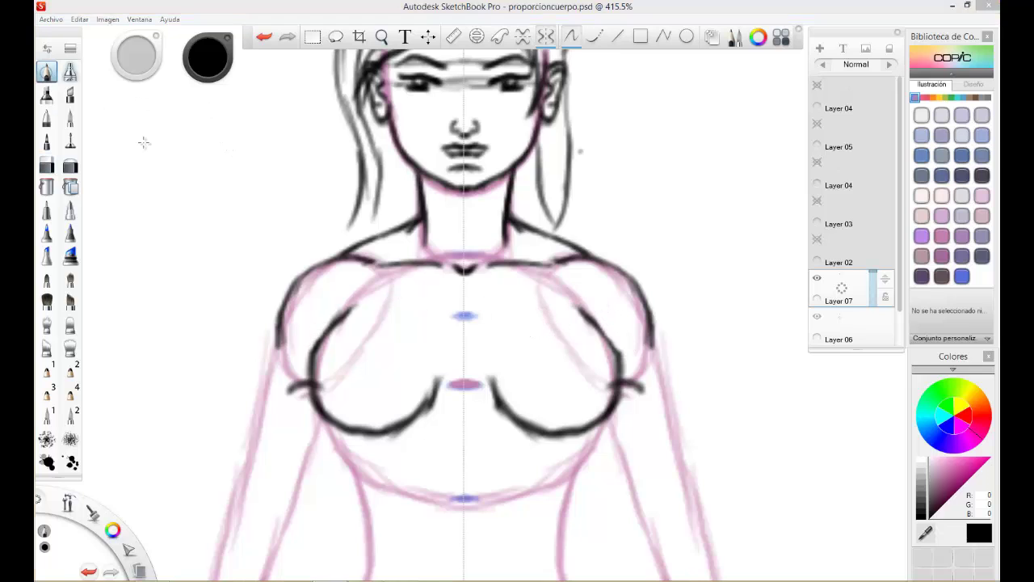
left_click_drag(594, 322, 614, 345)
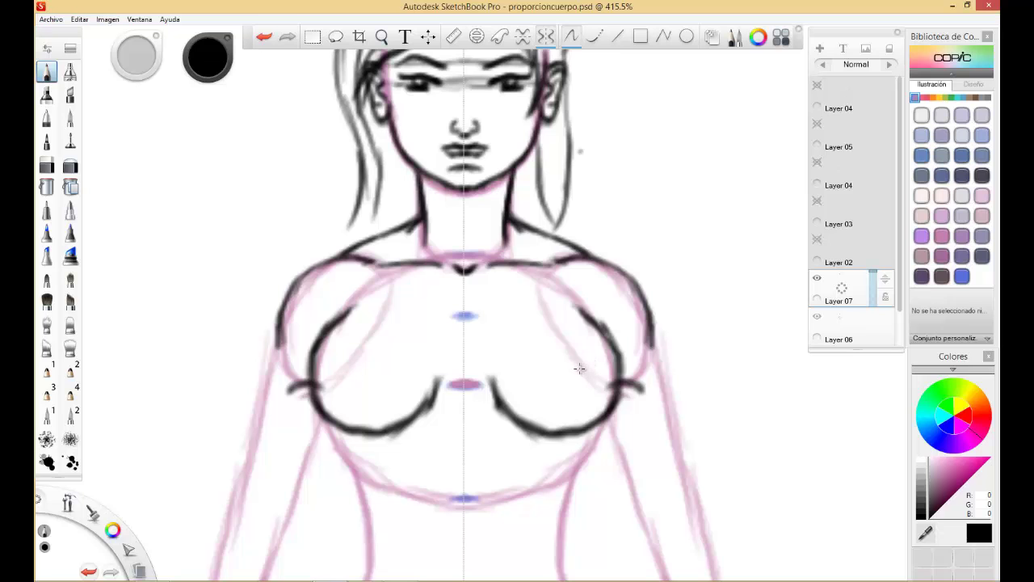
Draw the mirrored outer and inner contours of the upper arms, from the shoulders and armpits down to the elbows
key("space")
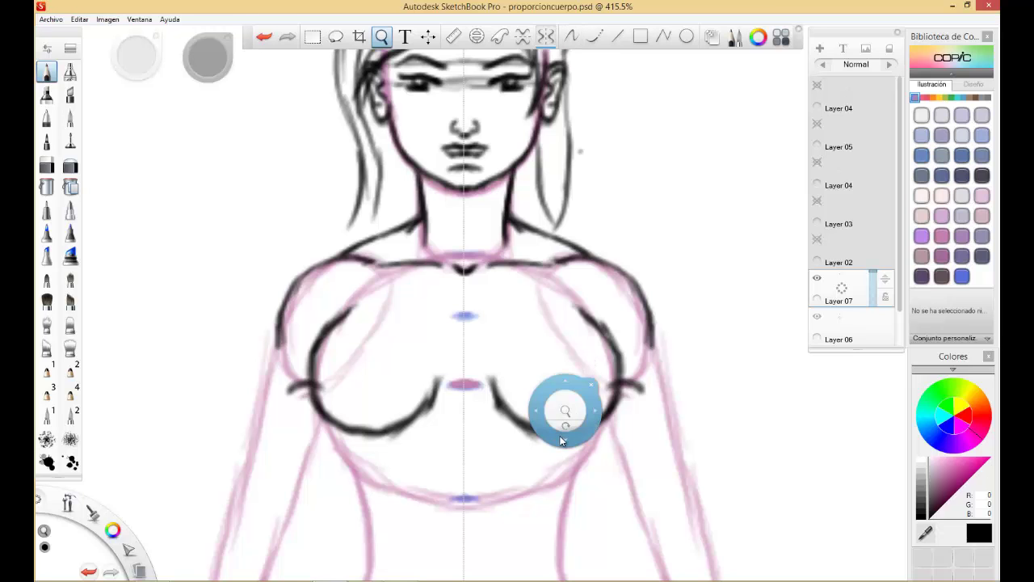
mouse_move(560, 435)
left_mouse_down()
mouse_move(537, 244)
mouse_move(558, 434)
left_mouse_up()
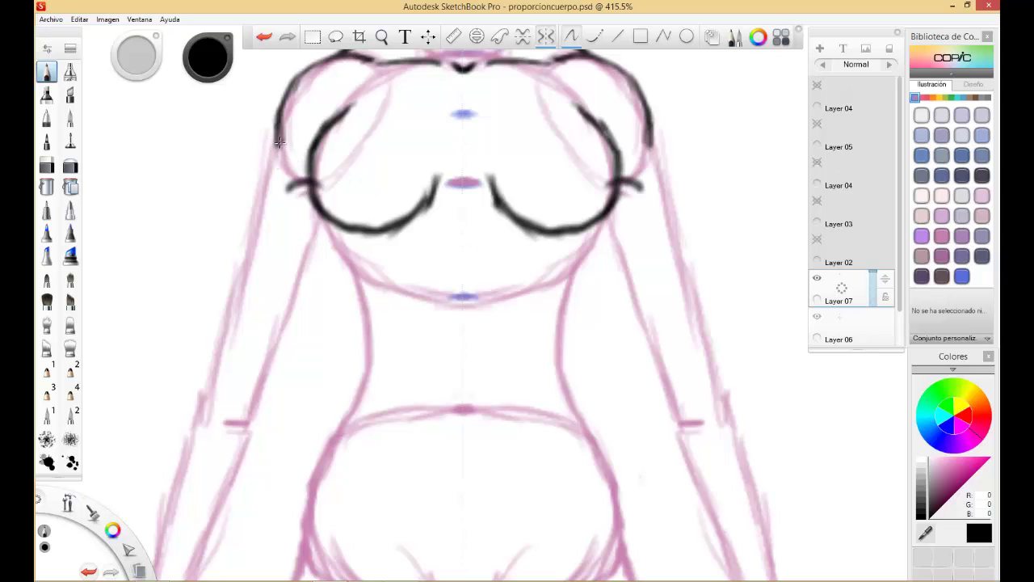
mouse_move(280, 137)
left_mouse_down()
mouse_move(236, 296)
mouse_move(252, 289)
mouse_move(246, 269)
mouse_move(211, 390)
left_mouse_up()
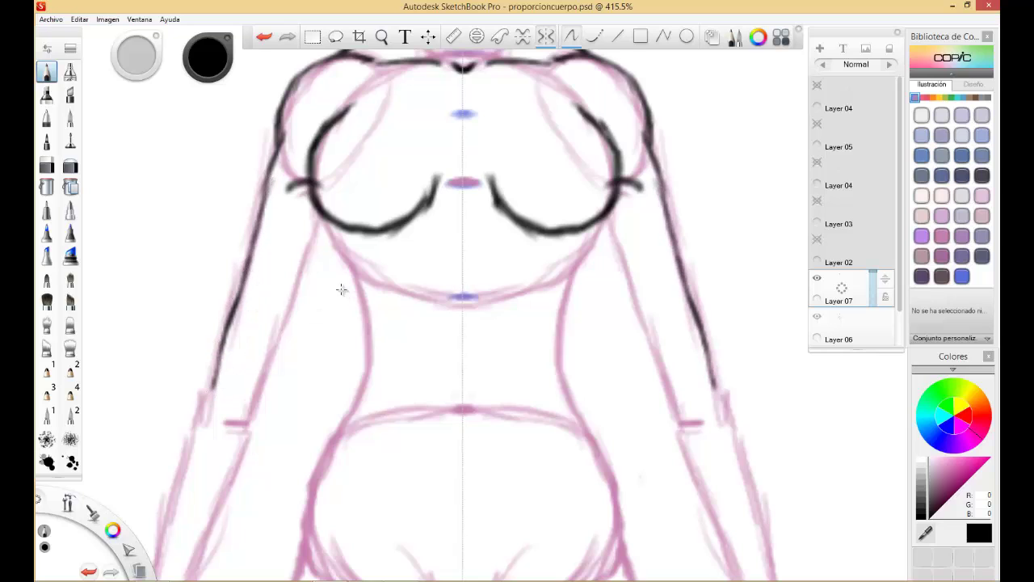
left_click_drag(325, 220, 250, 408)
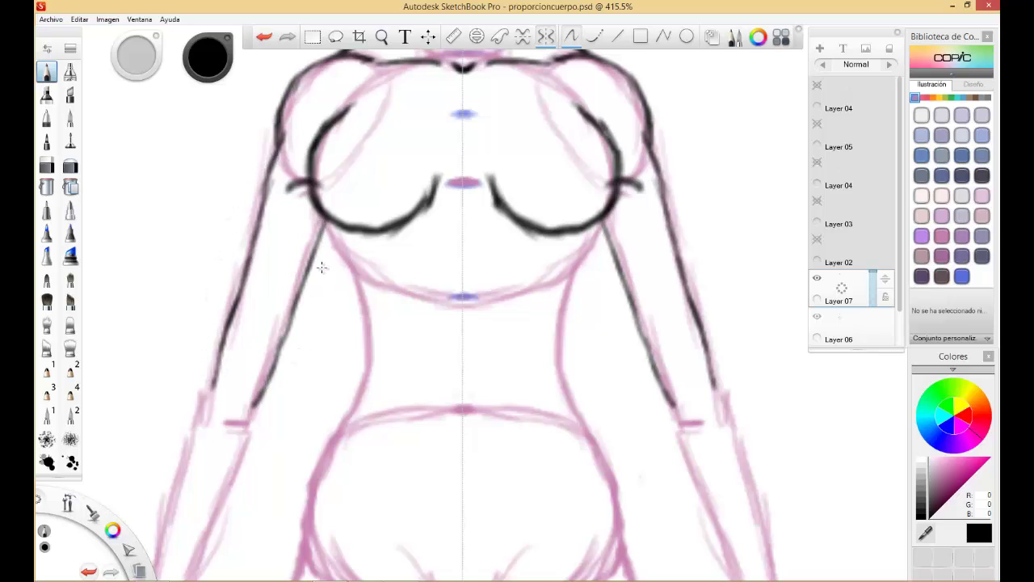
left_click_drag(281, 362, 276, 373)
Draw the mirrored outer and inner forearm contours from the elbows to the wrists, and add creases inside the elbows
key("space")
left_click_drag(246, 434, 343, 217)
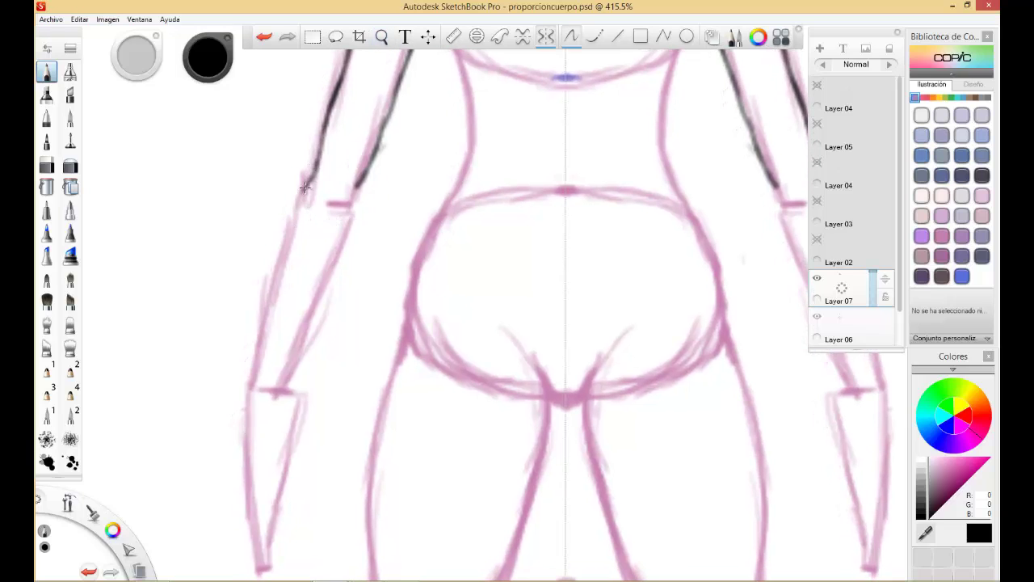
left_click_drag(309, 180, 266, 305)
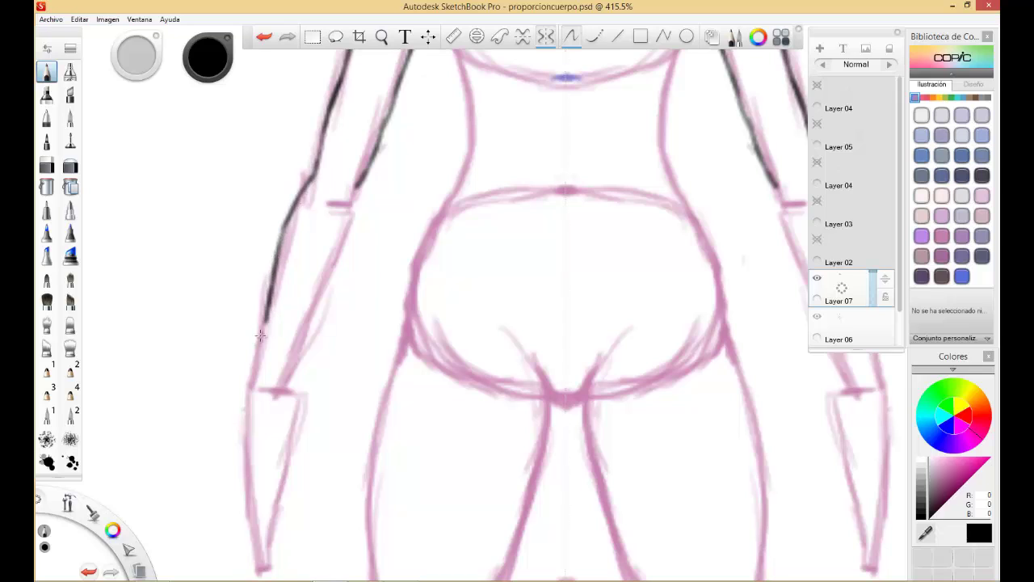
left_click_drag(264, 325, 257, 386)
left_click_drag(301, 199, 260, 325)
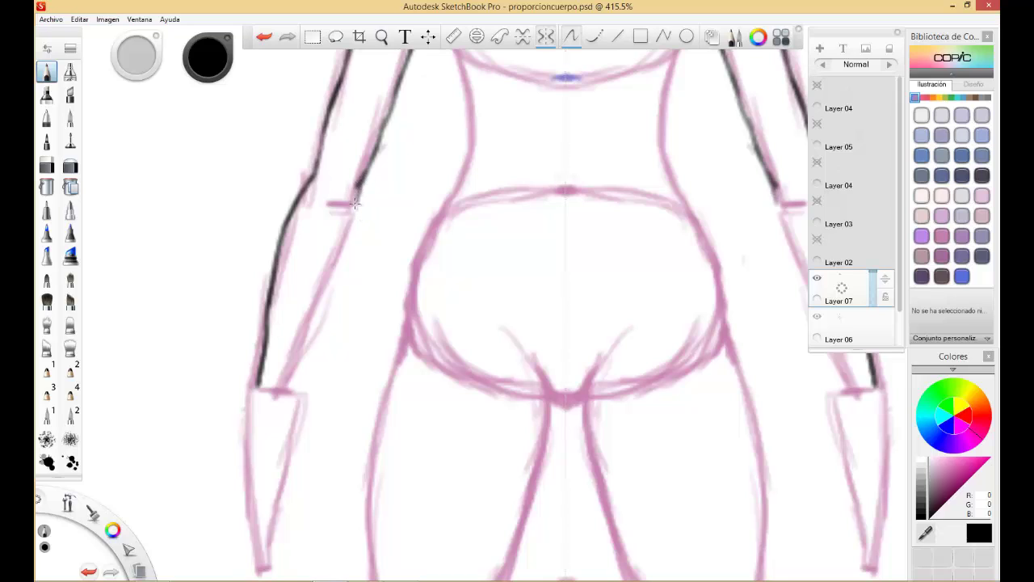
mouse_move(363, 180)
left_mouse_down()
mouse_move(344, 252)
mouse_move(347, 242)
mouse_move(290, 369)
left_mouse_up()
left_click_drag(315, 315, 286, 383)
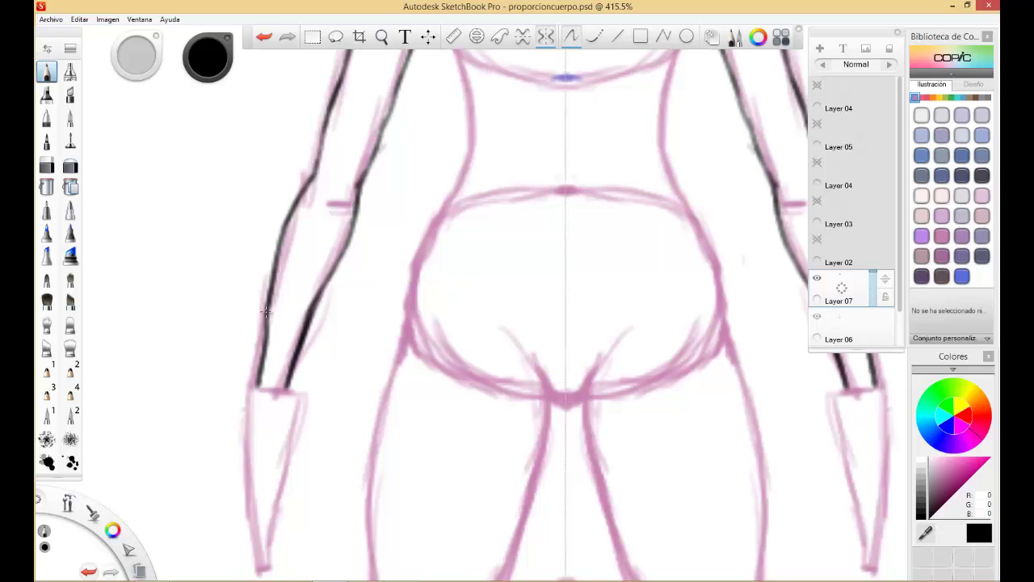
left_click_drag(267, 315, 259, 385)
mouse_move(319, 226)
left_mouse_down()
mouse_move(324, 191)
mouse_move(326, 199)
left_mouse_up()
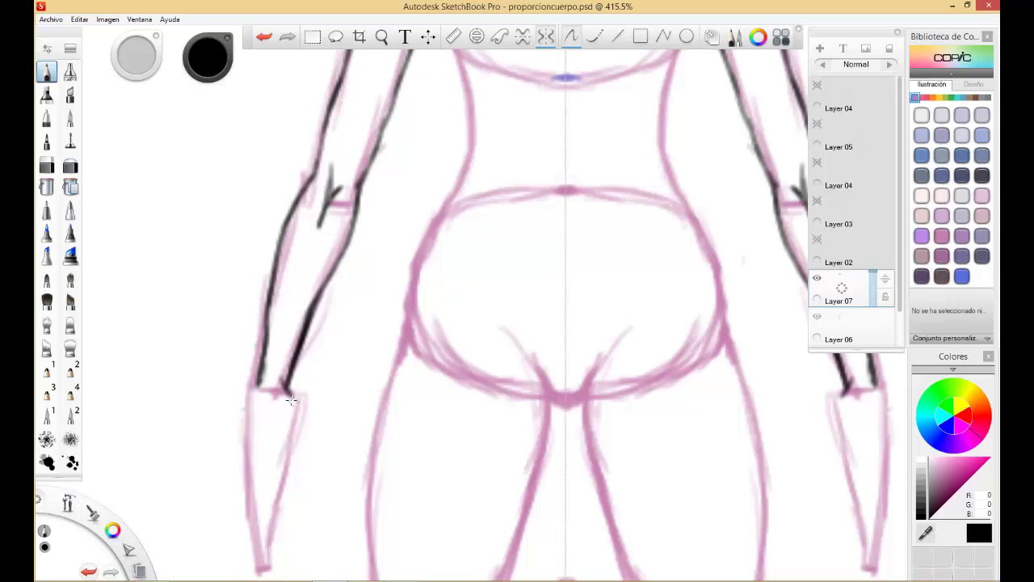
Draw the mirrored thumbs, from the inner wrists along the side of the hands to curved tips and back
left_click_drag(283, 388, 304, 454)
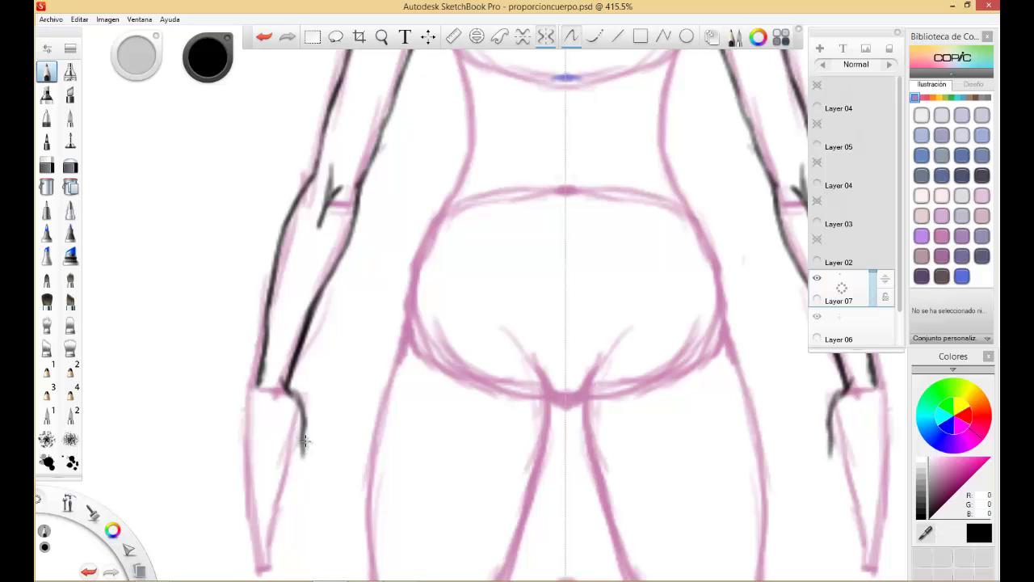
mouse_move(304, 441)
left_mouse_down()
mouse_move(299, 474)
mouse_move(298, 464)
mouse_move(315, 467)
left_mouse_up()
left_click_drag(296, 432, 290, 454)
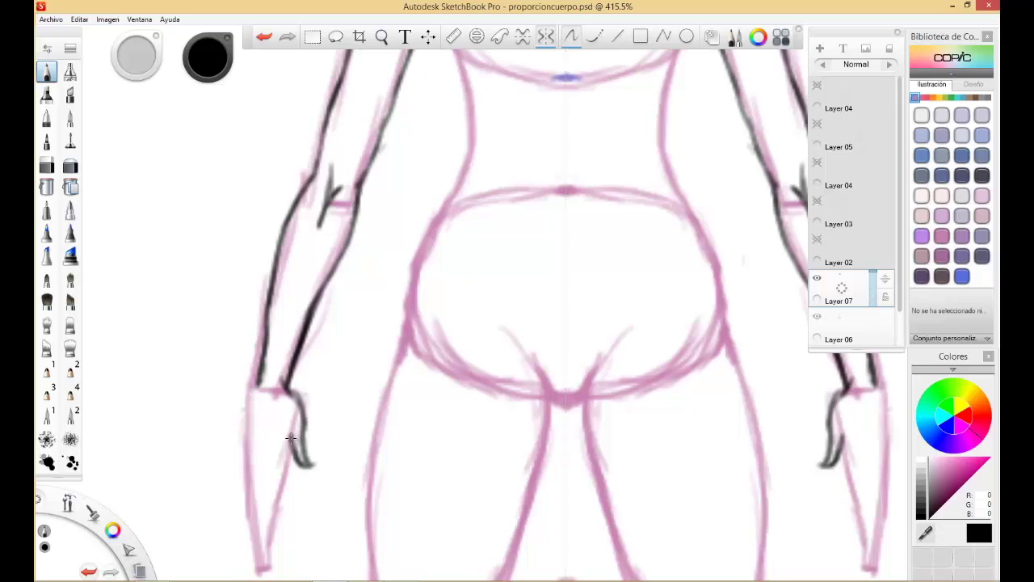
left_click_drag(292, 420, 288, 441)
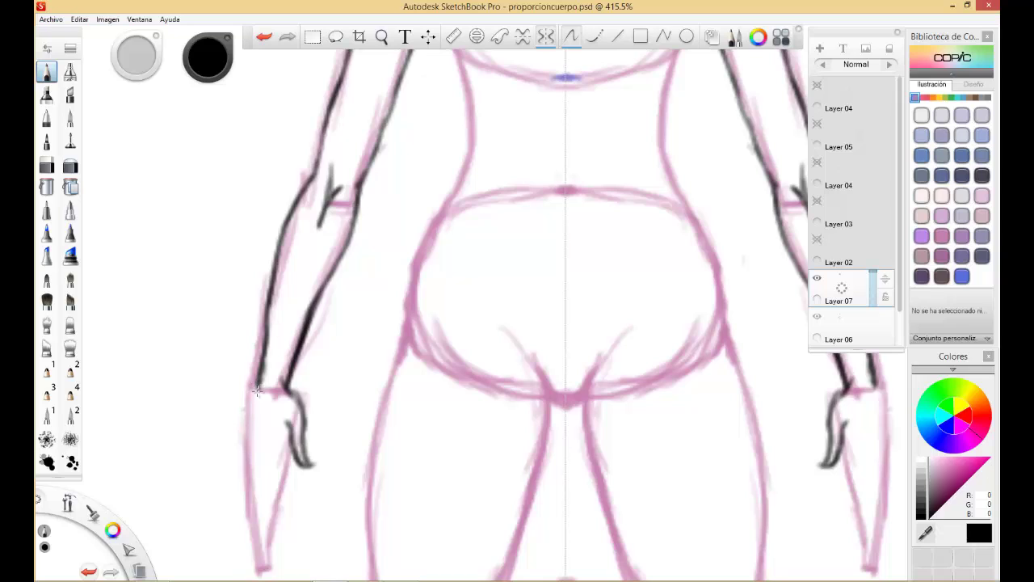
Draw the mirrored outer hand edges and the fingers, from the wrists down to the pointed fingertips
mouse_move(257, 381)
left_mouse_down()
mouse_move(243, 467)
mouse_move(249, 564)
mouse_move(259, 514)
left_mouse_up()
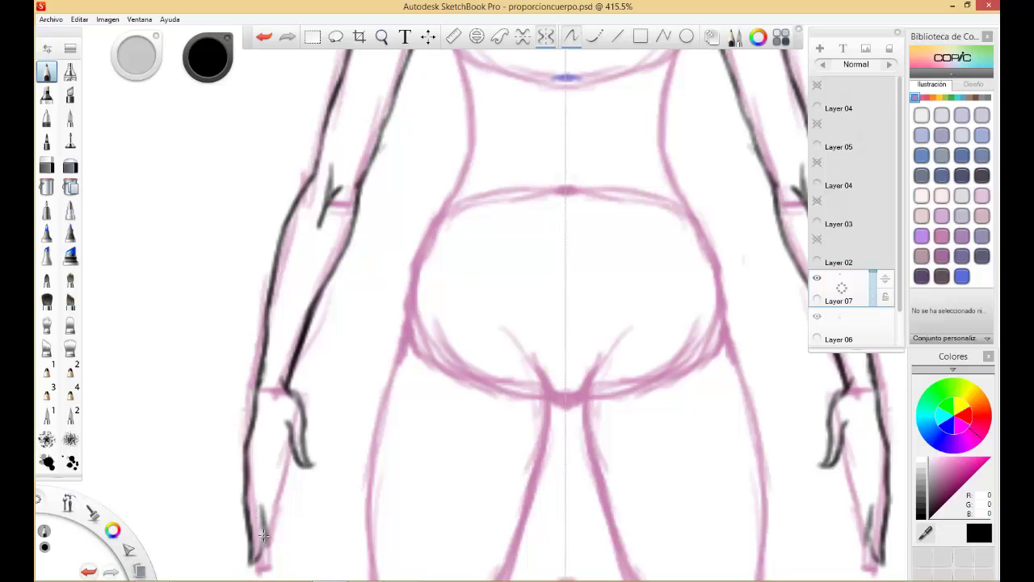
left_click_drag(256, 556, 260, 511)
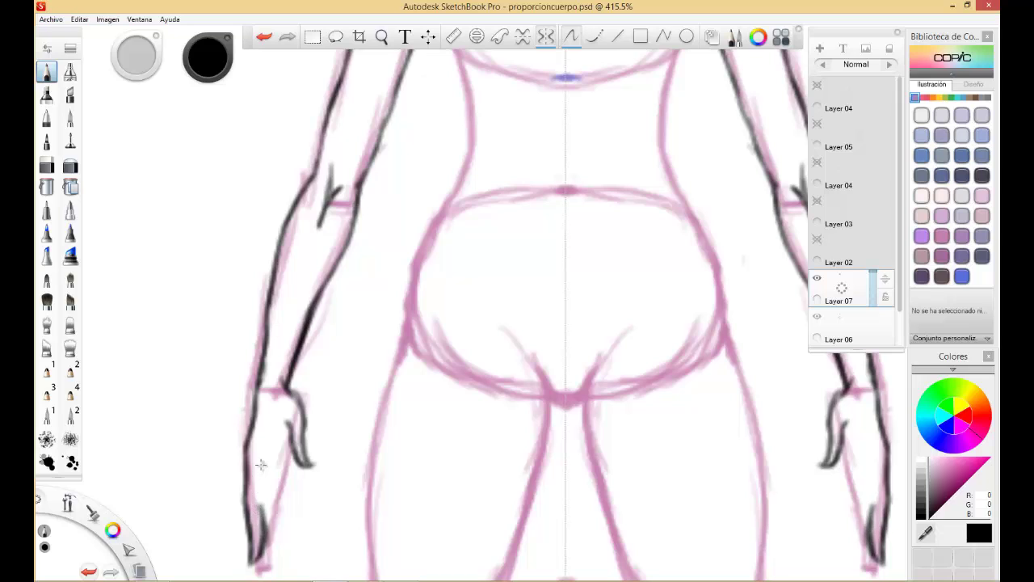
mouse_move(262, 470)
left_mouse_down()
mouse_move(277, 437)
mouse_move(269, 466)
left_mouse_up()
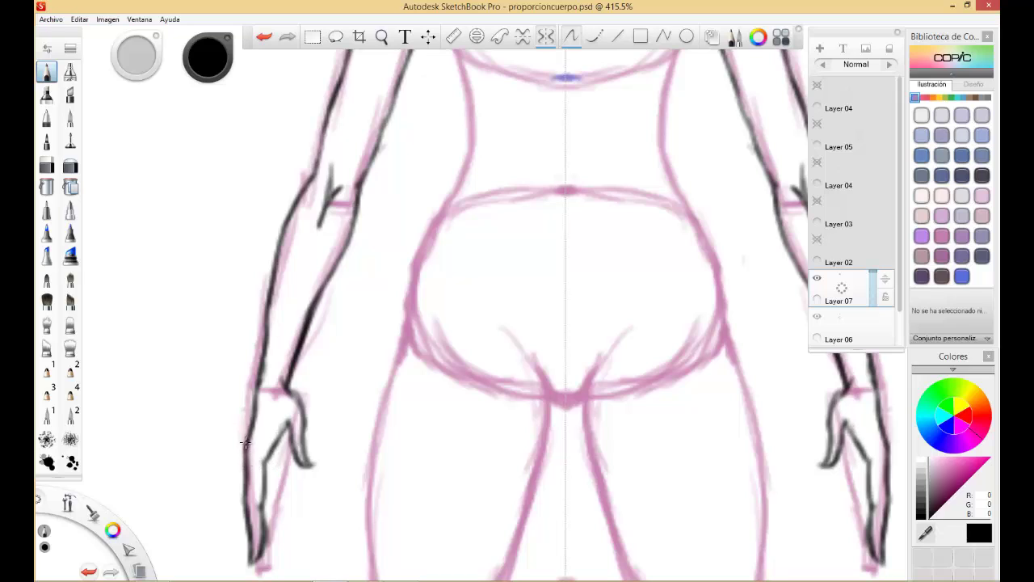
left_click_drag(246, 449, 225, 557)
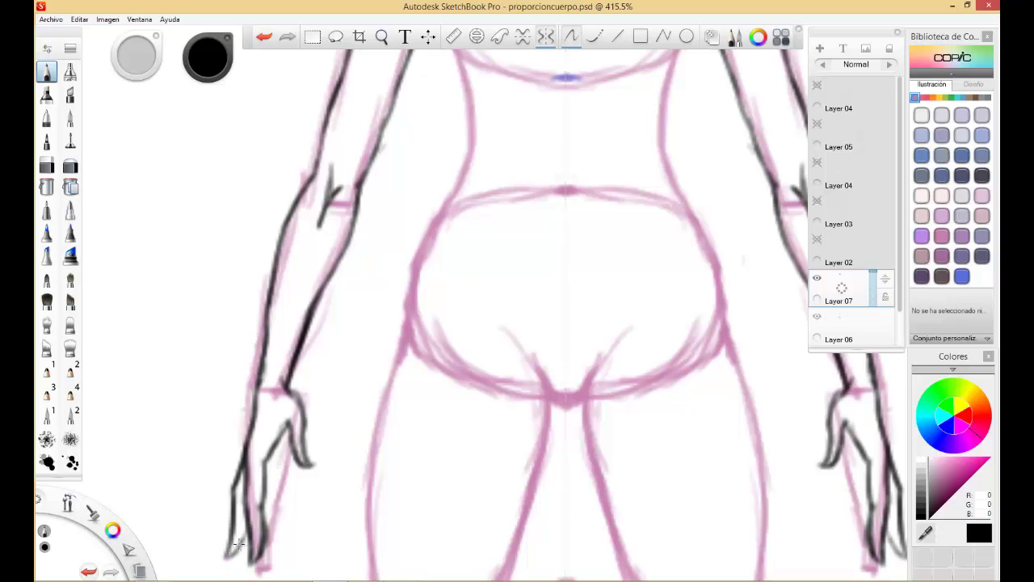
left_click_drag(249, 513, 234, 549)
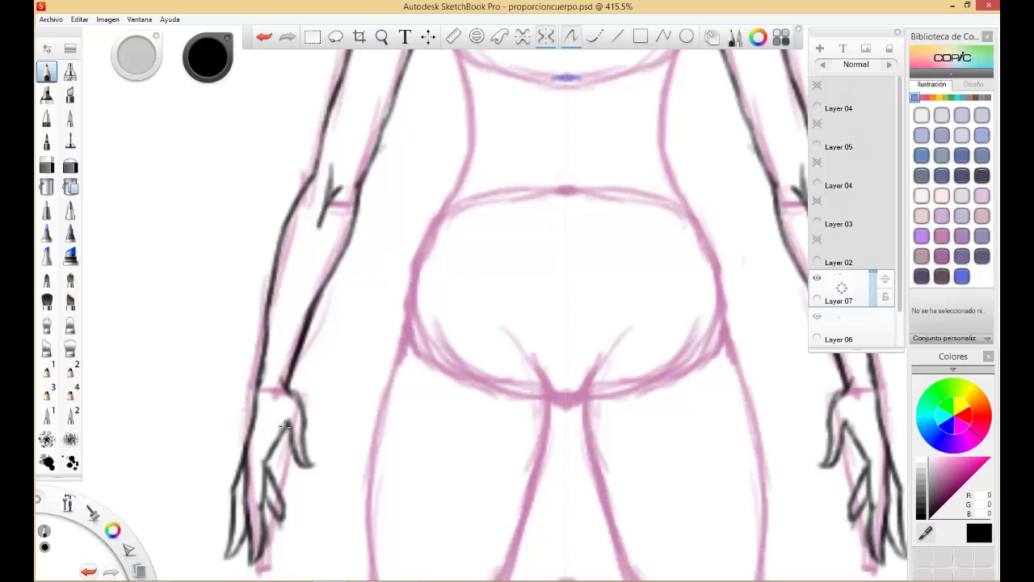
Darken the mirrored palm edges between thumb and index finger, erase the excess thickness, and redraw them thinner
left_click_drag(286, 428, 271, 465)
left_click_drag(284, 430, 270, 464)
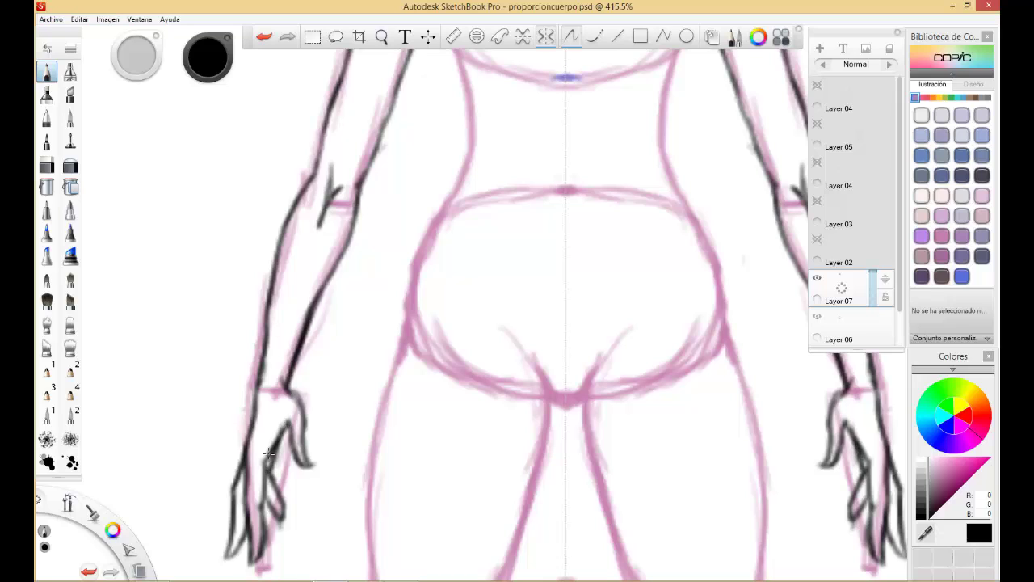
left_click(46, 165)
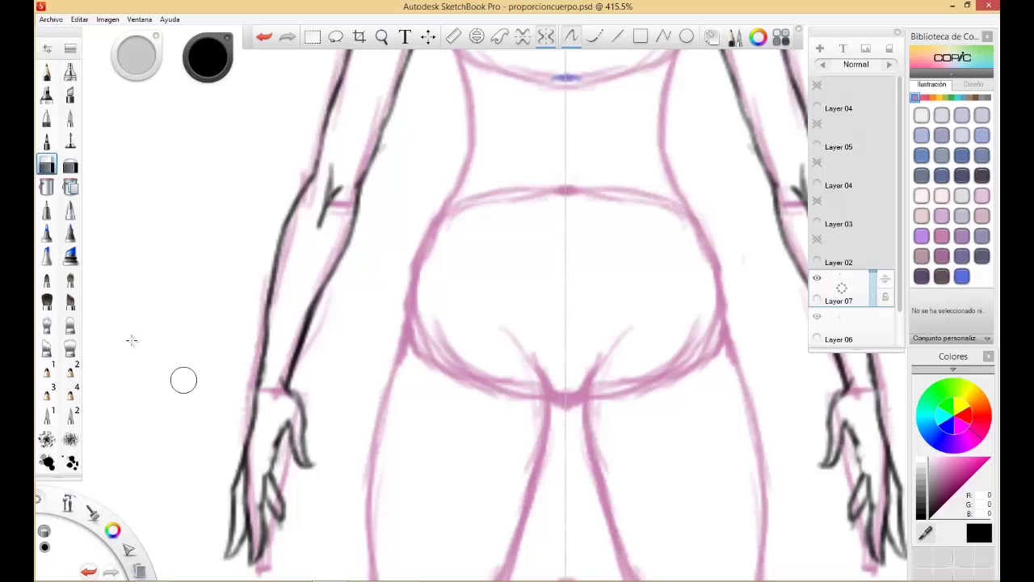
left_click(46, 71)
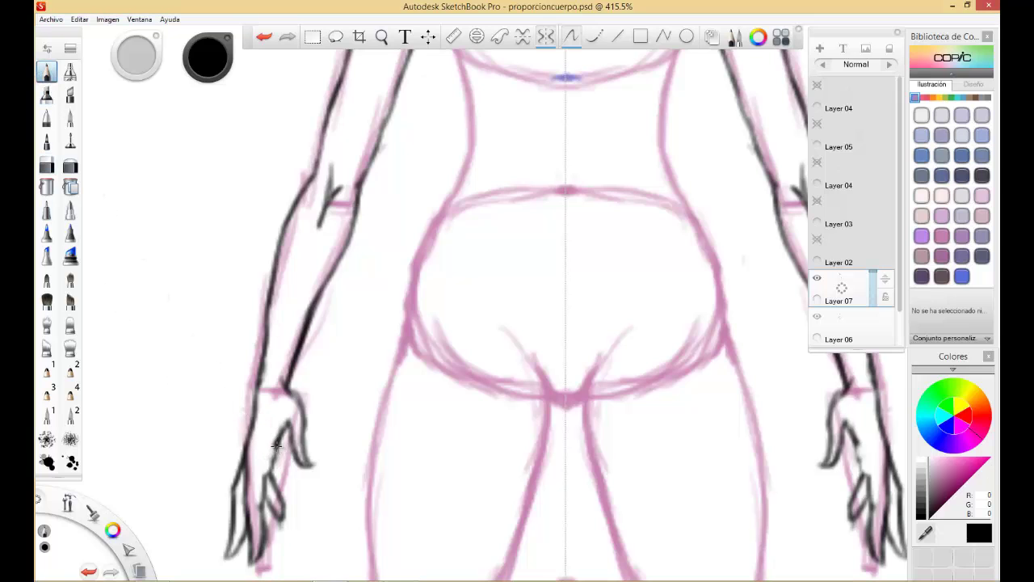
left_click_drag(277, 446, 268, 476)
Draw the mirrored waist and hip contours from below the breasts down to the tops of the thighs, darkening the hips
key("space")
mouse_move(494, 449)
left_mouse_down()
mouse_move(459, 388)
mouse_move(389, 513)
mouse_move(371, 580)
left_mouse_up()
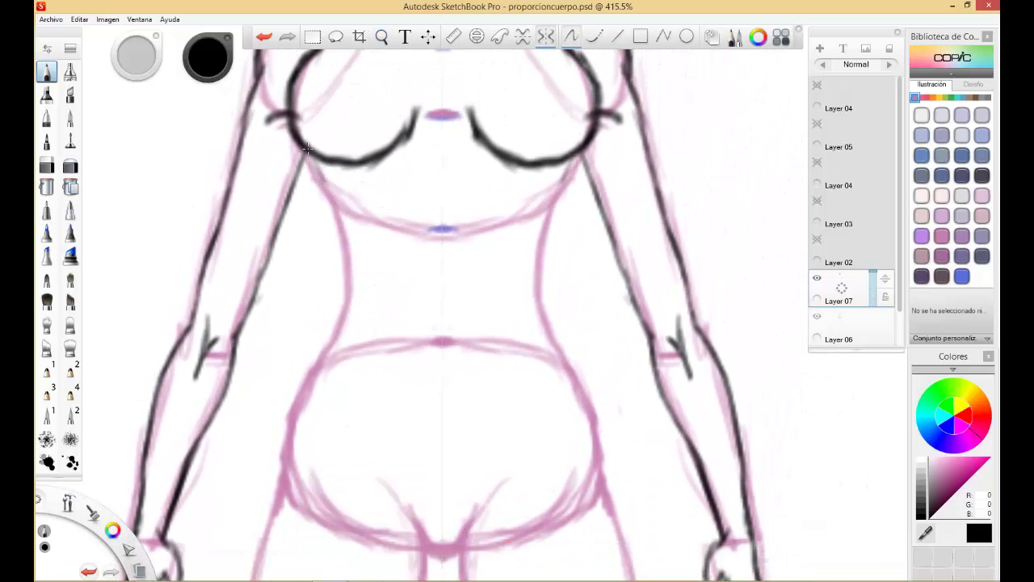
mouse_move(323, 185)
left_mouse_down()
mouse_move(309, 156)
mouse_move(361, 288)
mouse_move(351, 267)
mouse_move(330, 359)
left_mouse_up()
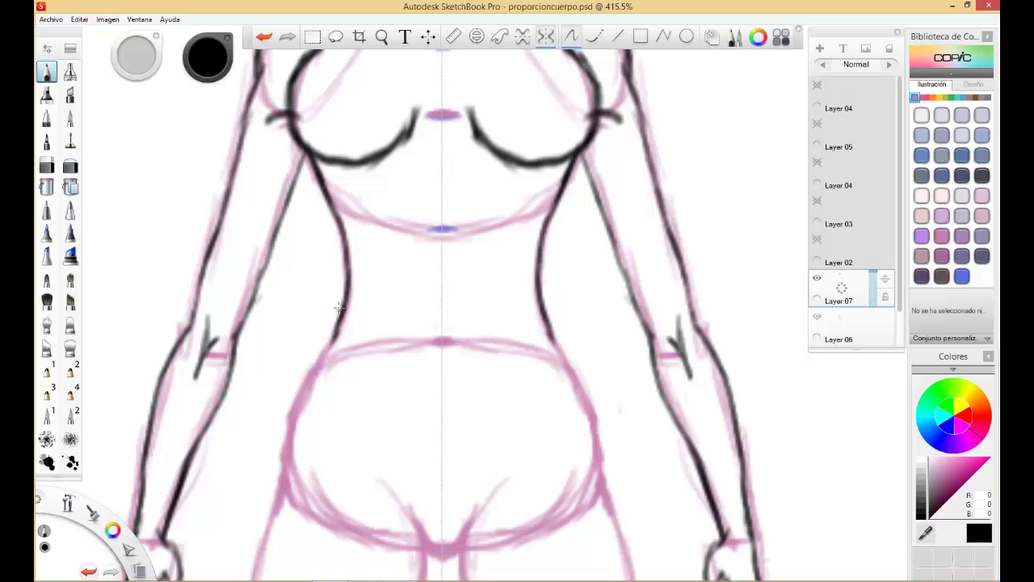
mouse_move(329, 335)
left_mouse_down()
mouse_move(288, 434)
mouse_move(302, 392)
mouse_move(281, 496)
left_mouse_up()
left_click_drag(294, 412, 284, 485)
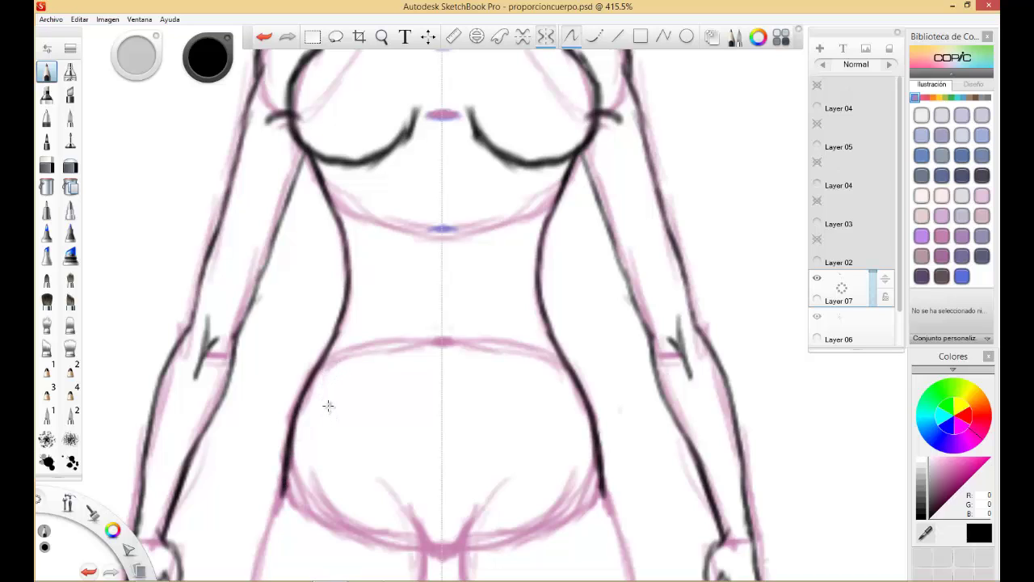
Draw the mirrored outer thigh contours from the hips, tapering inward to just above the knees
key("space")
mouse_move(356, 471)
left_mouse_down()
mouse_move(408, 223)
mouse_move(378, 346)
left_mouse_up()
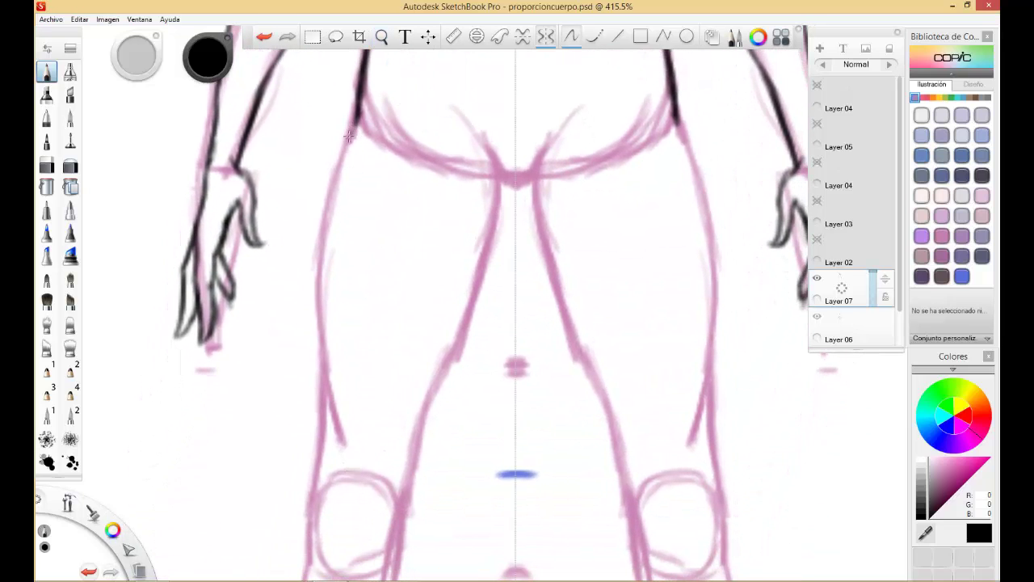
left_click_drag(356, 120, 319, 267)
mouse_move(327, 202)
left_mouse_down()
mouse_move(316, 335)
mouse_move(315, 317)
mouse_move(320, 298)
mouse_move(339, 436)
left_mouse_up()
left_click_drag(322, 365, 342, 438)
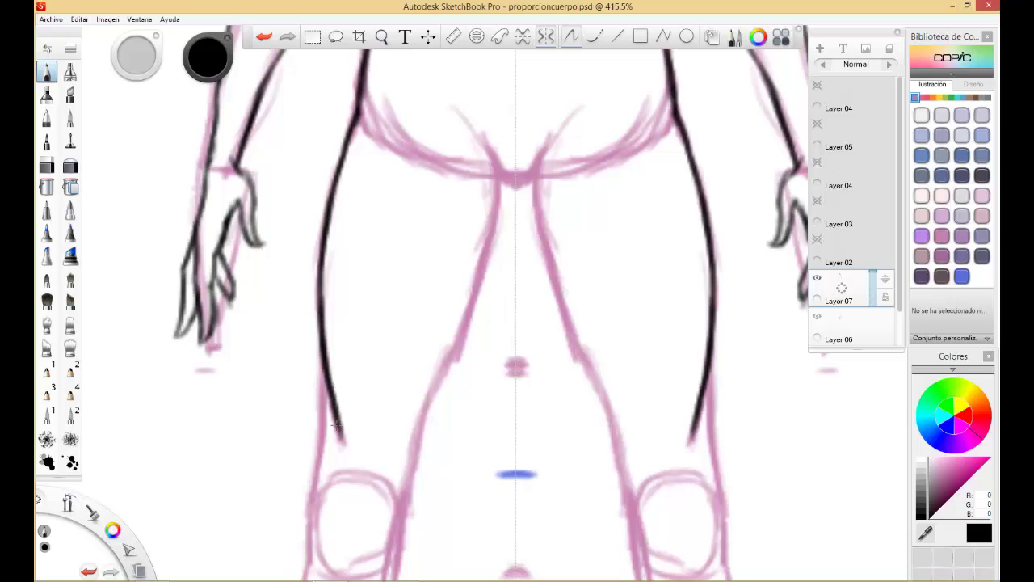
left_click_drag(339, 428, 342, 443)
Draw the small mirrored sternum mark below the breasts and the curved lower rib lines on each side beneath it
key("space")
mouse_move(449, 105)
left_mouse_down()
mouse_move(434, 210)
mouse_move(310, 440)
left_mouse_up()
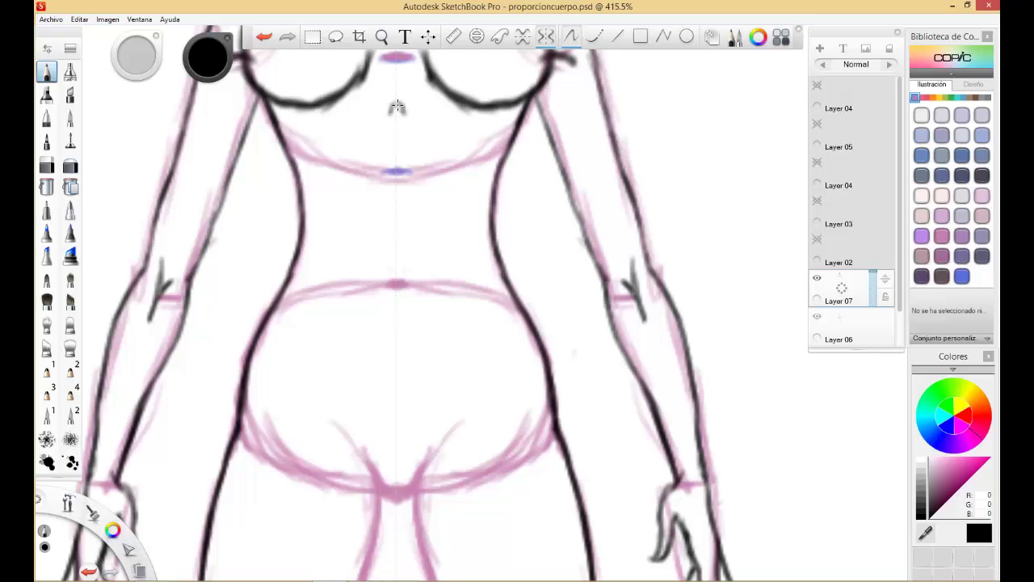
left_click_drag(397, 106, 392, 114)
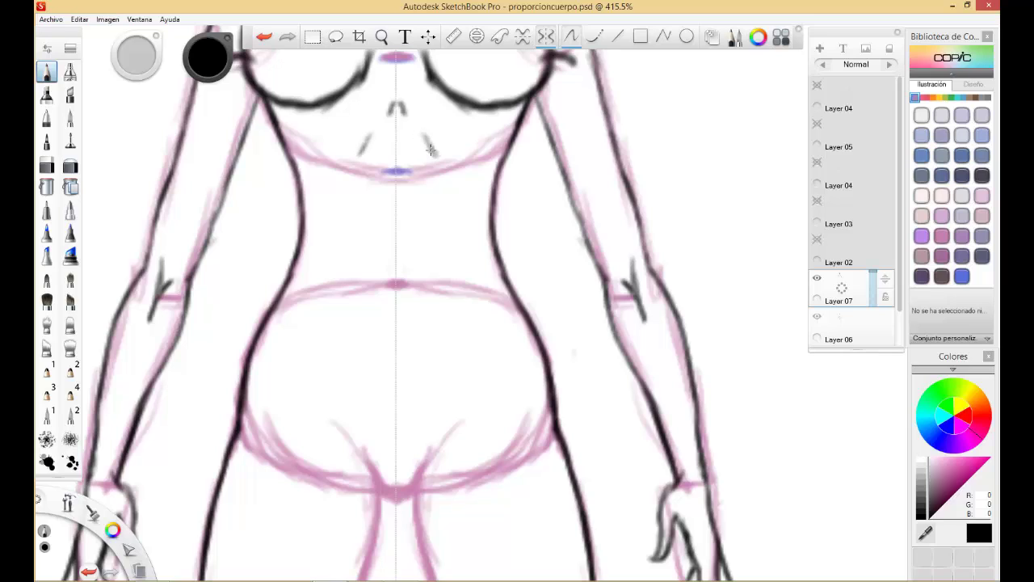
mouse_move(436, 157)
left_mouse_down()
mouse_move(427, 141)
mouse_move(466, 185)
left_mouse_up()
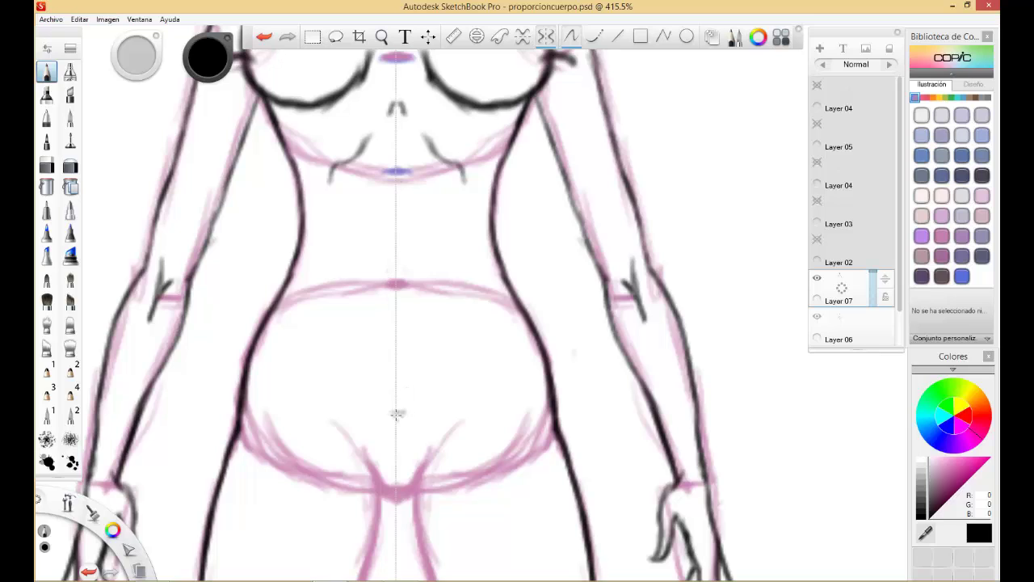
Draw the U-shaped lower belly contour and the side and centre abdominal lines, then add the navel with symmetry off
mouse_move(394, 414)
left_mouse_down()
mouse_move(419, 408)
mouse_move(434, 379)
mouse_move(447, 325)
mouse_move(445, 338)
mouse_move(445, 307)
mouse_move(440, 328)
mouse_move(437, 308)
mouse_move(457, 247)
left_mouse_up()
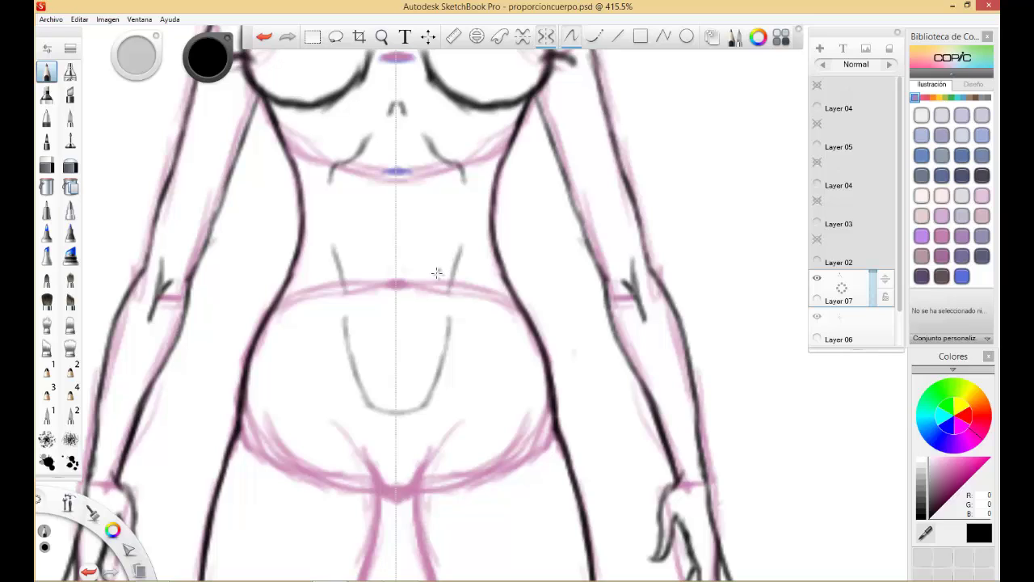
key("ctrl+z")
left_click_drag(446, 236, 441, 283)
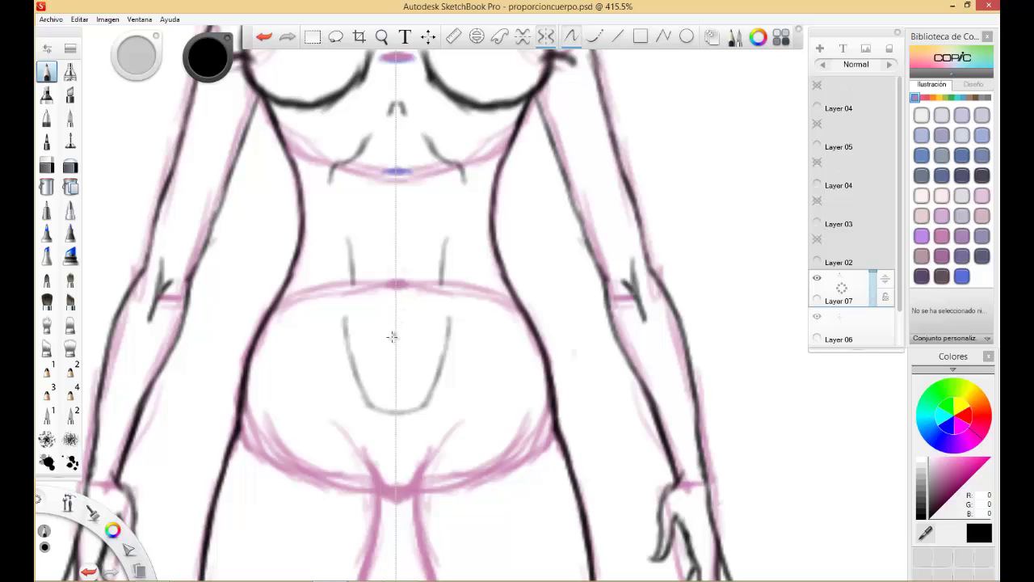
left_click_drag(397, 361, 398, 327)
left_click_drag(396, 212, 397, 173)
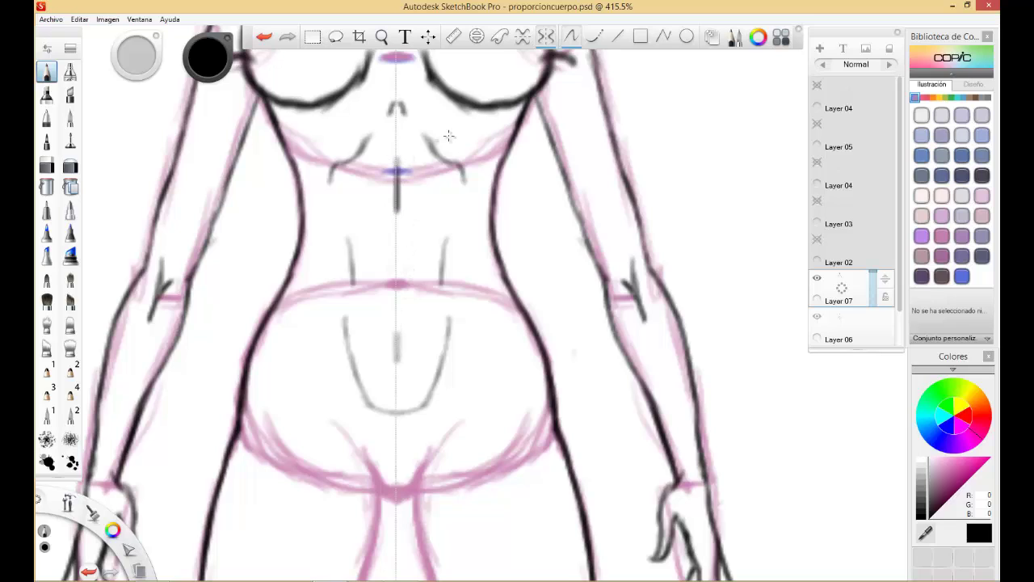
left_click(547, 38)
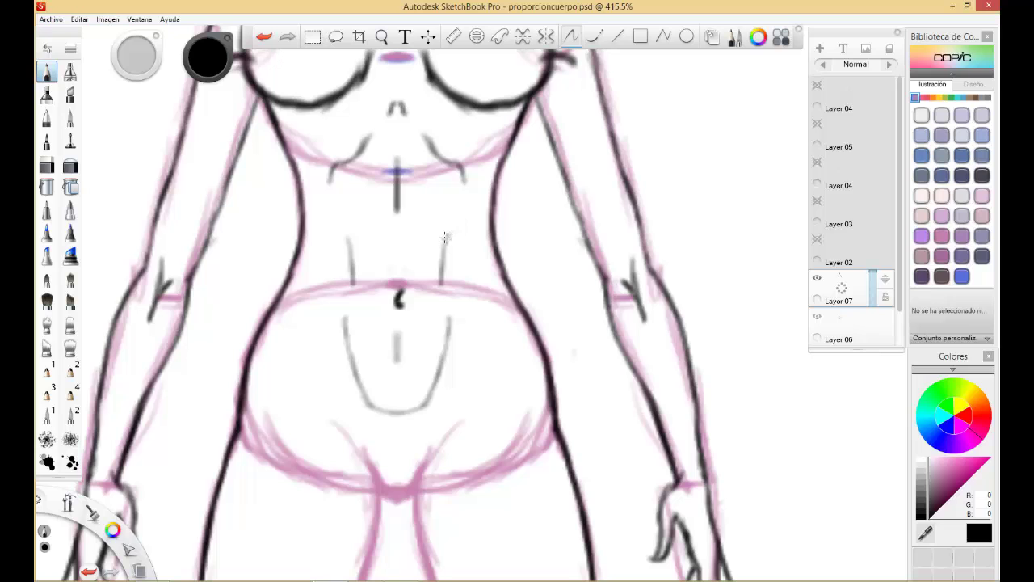
Turn symmetry back on and erase the short armpit crease marks beside the breasts
key("space")
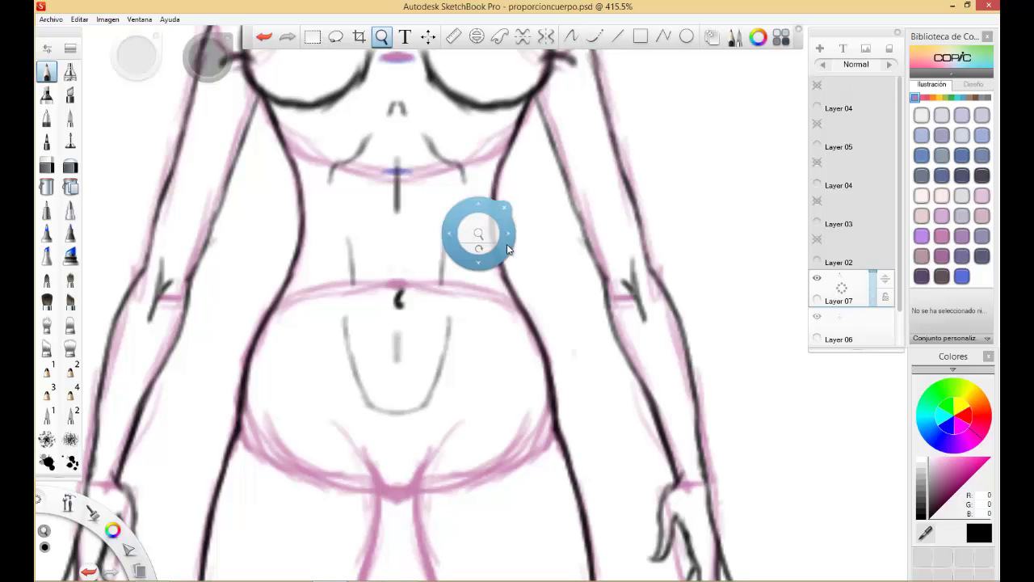
left_click_drag(505, 241, 389, 407)
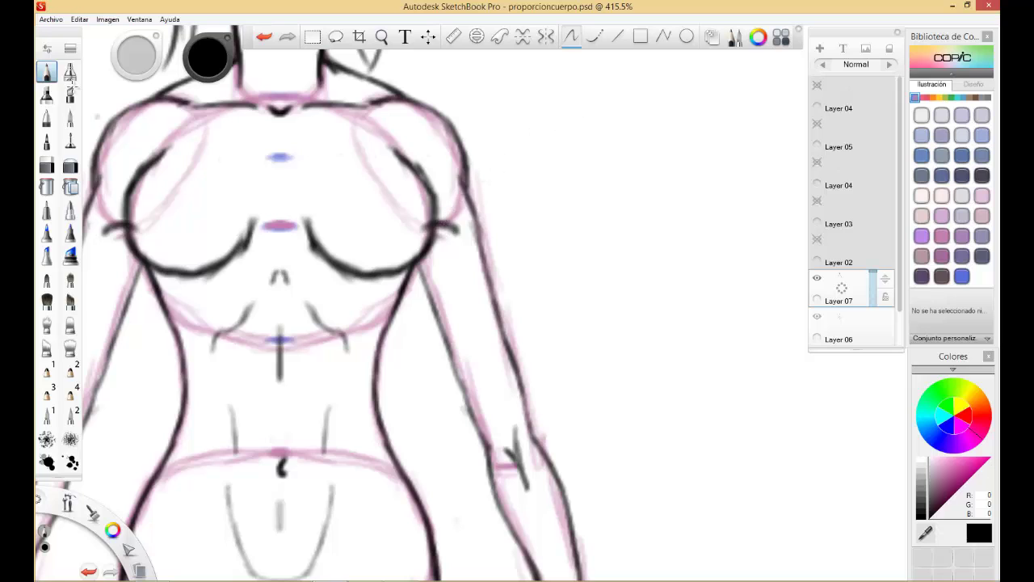
left_click(47, 166)
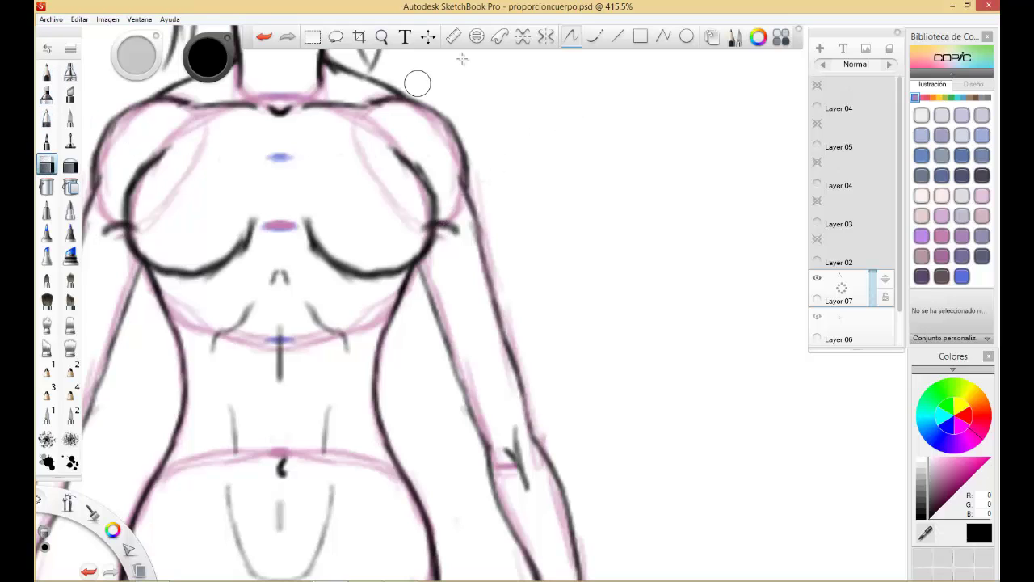
left_click(546, 36)
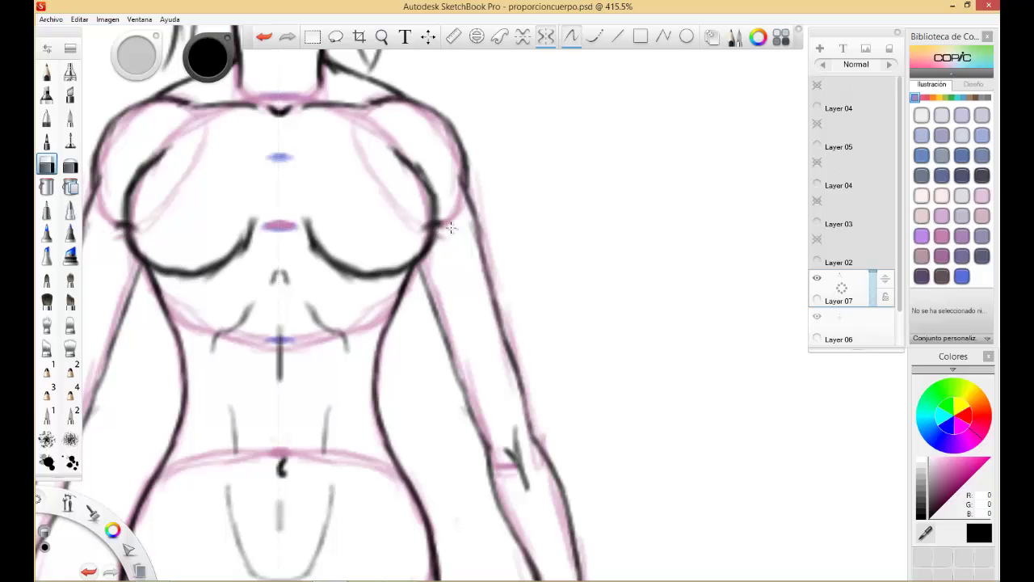
left_click_drag(415, 220, 416, 228)
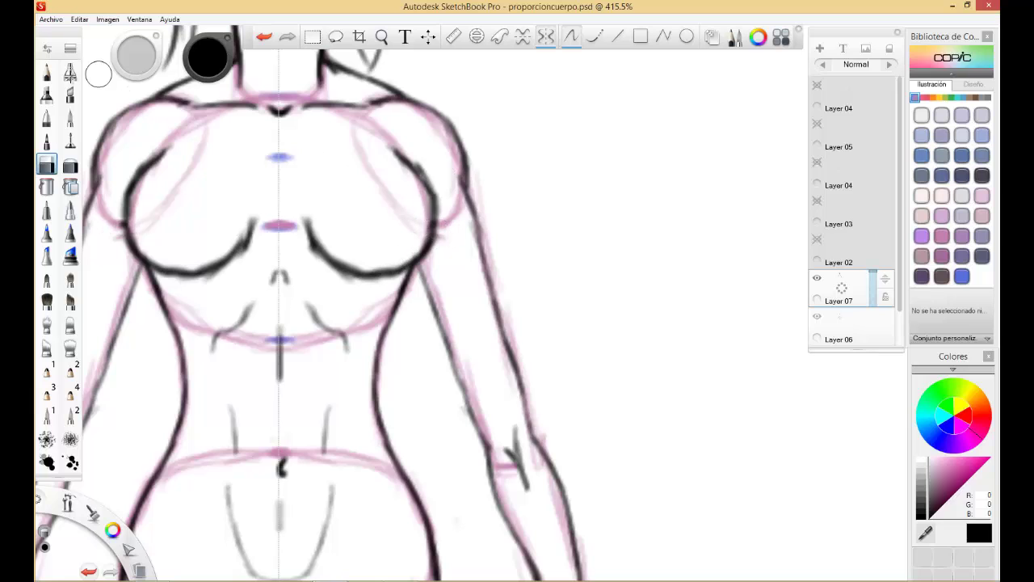
Redraw the mirrored outer upper arm contours below the shoulders with a fuller outward bulge and a small deltoid overlap
left_click(48, 73)
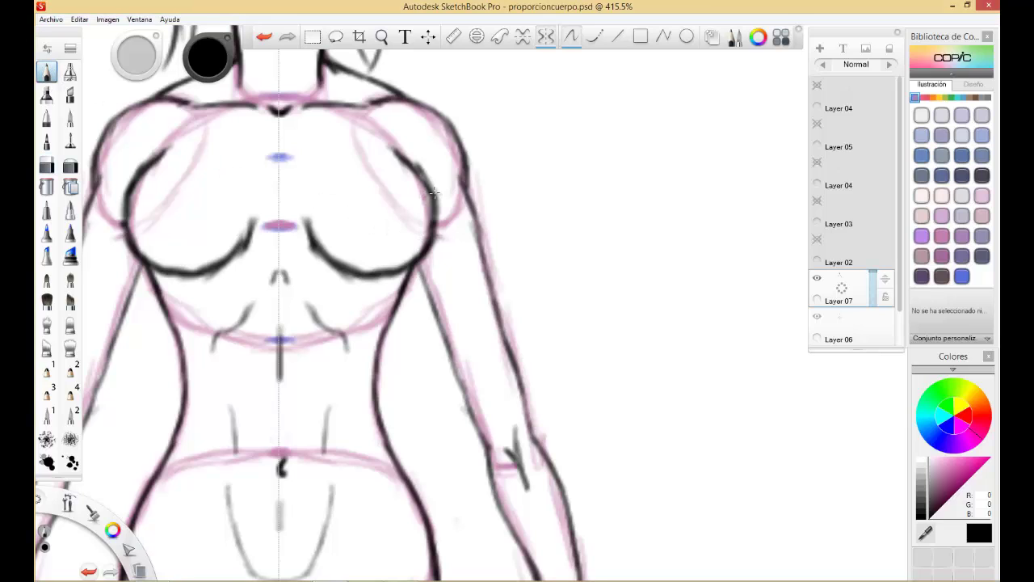
left_click_drag(463, 176, 460, 200)
mouse_move(466, 215)
left_mouse_down()
mouse_move(487, 274)
mouse_move(479, 229)
mouse_move(488, 280)
left_mouse_up()
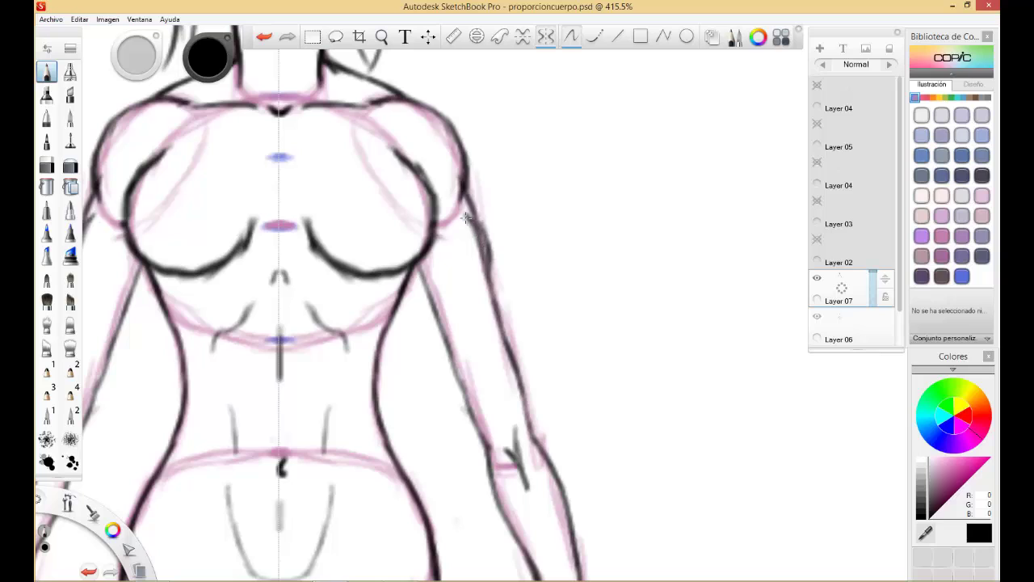
mouse_move(466, 216)
left_mouse_down()
mouse_move(489, 263)
mouse_move(487, 248)
mouse_move(494, 291)
left_mouse_up()
mouse_move(488, 254)
left_mouse_down()
mouse_move(496, 319)
mouse_move(496, 276)
left_mouse_up()
left_click_drag(476, 236, 496, 312)
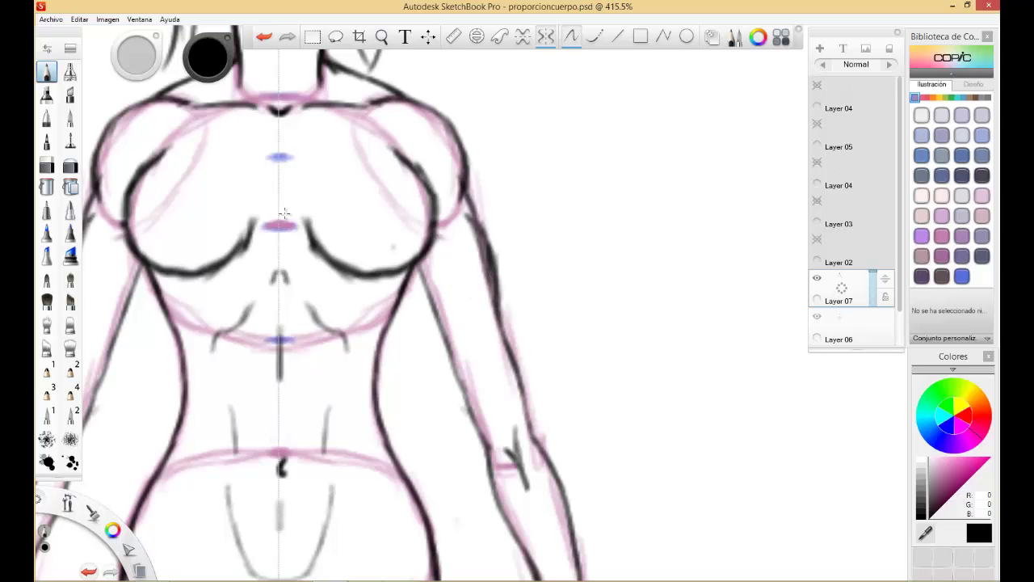
Erase the old inner side of the thickened outer upper arm lines and redraw them as a clean contour
left_click(46, 165)
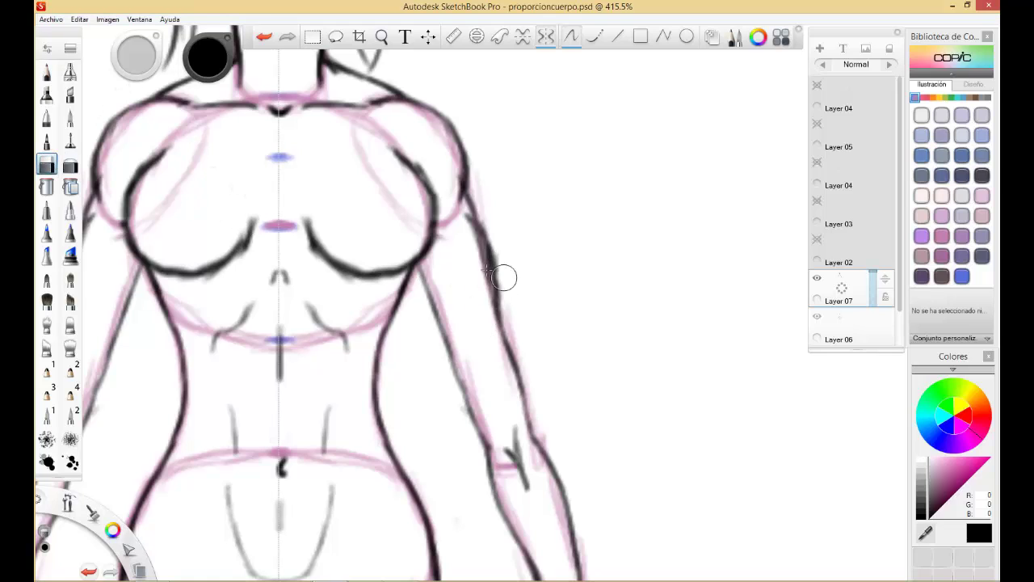
mouse_move(469, 247)
left_mouse_down()
mouse_move(469, 238)
mouse_move(479, 271)
left_mouse_up()
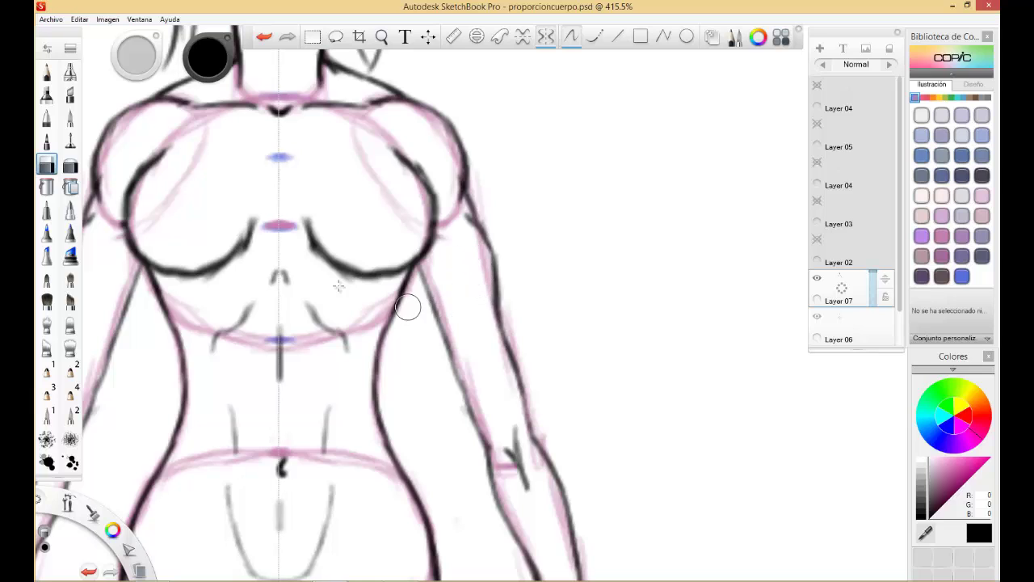
left_click(46, 72)
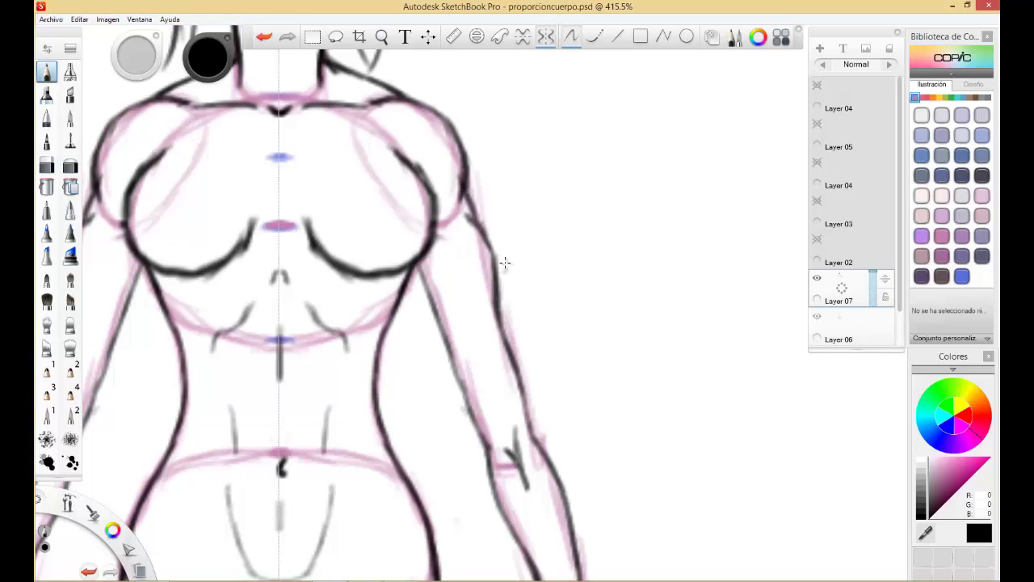
left_click_drag(484, 238, 493, 292)
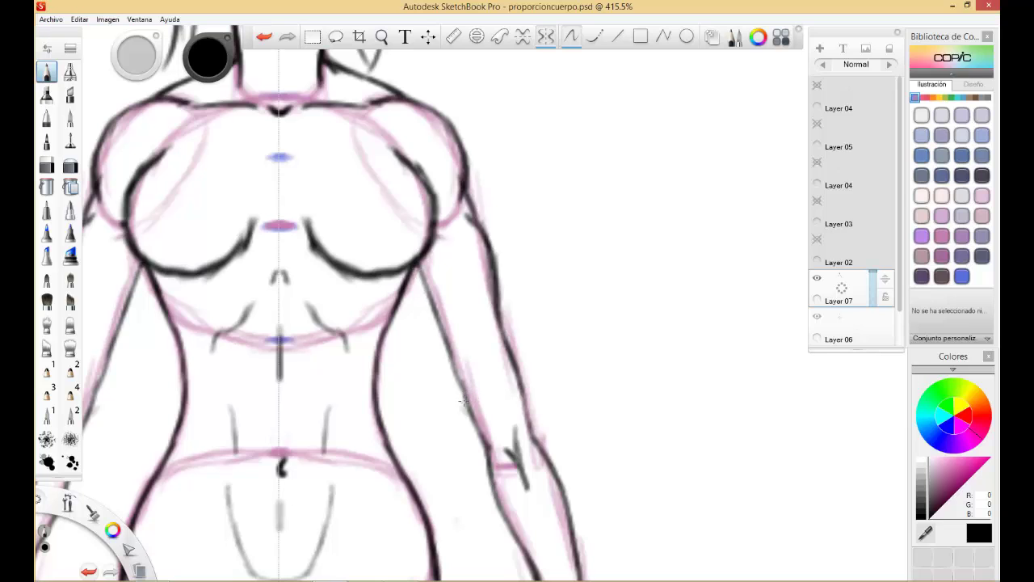
Ink the mirrored groin creases and continue them into the upper inner thigh contours, redoing the first stroke along the thighs
key("space")
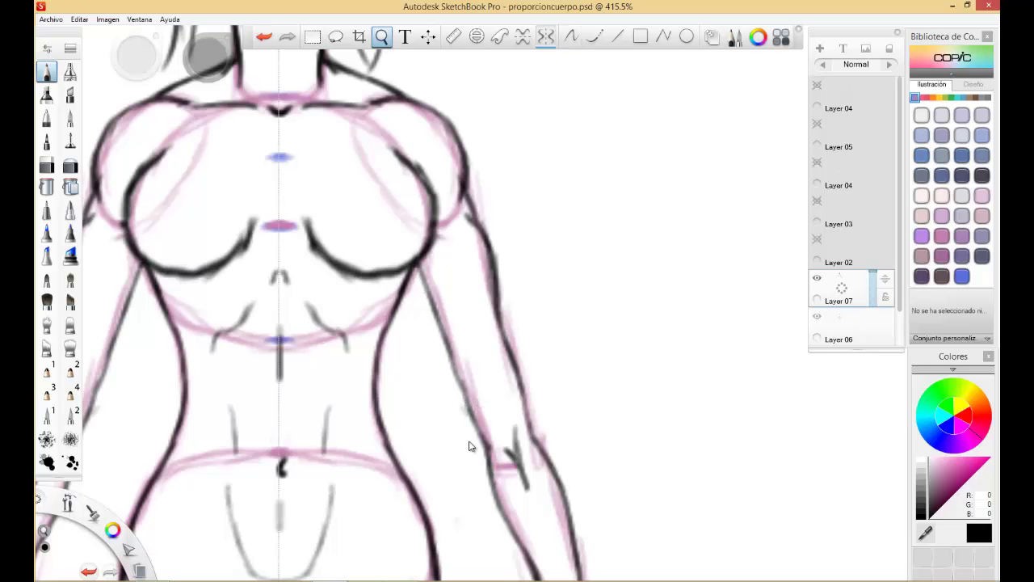
left_click_drag(454, 473, 485, 67)
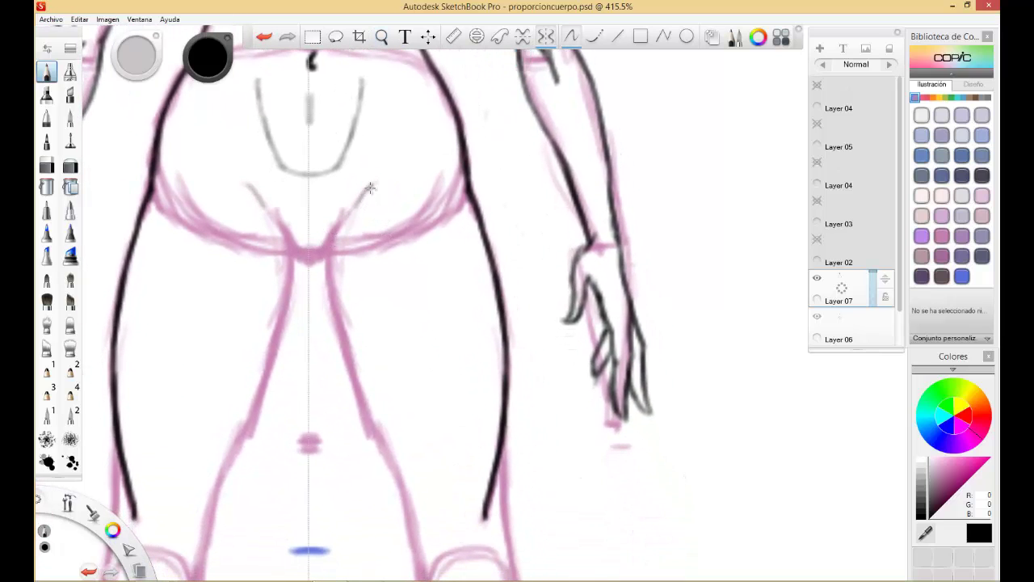
mouse_move(369, 187)
left_mouse_down()
mouse_move(332, 236)
mouse_move(330, 286)
mouse_move(346, 281)
mouse_move(356, 257)
mouse_move(331, 266)
mouse_move(329, 255)
mouse_move(338, 305)
left_mouse_up()
left_click_drag(327, 247, 338, 295)
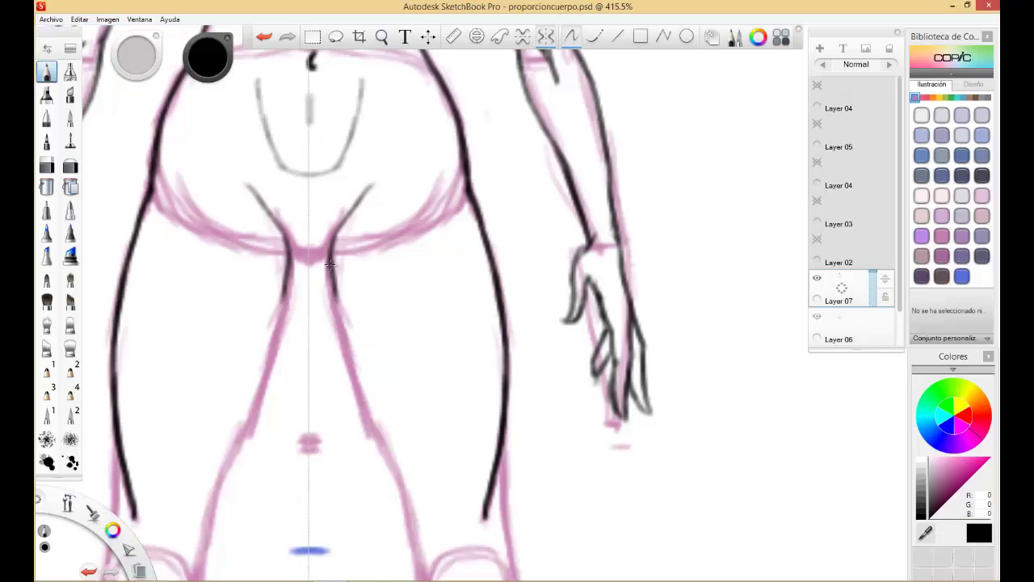
key("ctrl+z")
key("ctrl+z")
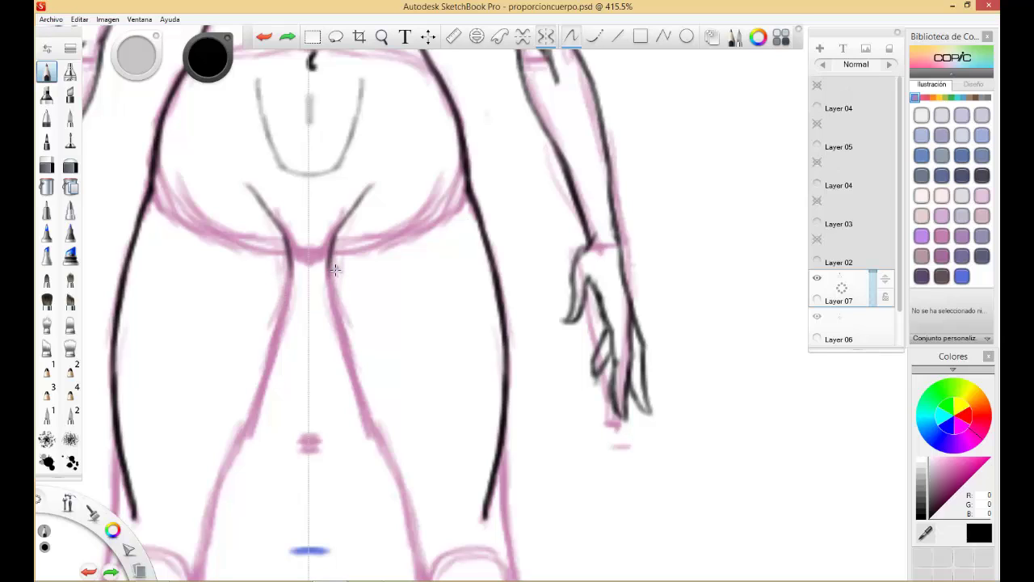
left_click_drag(330, 247, 333, 334)
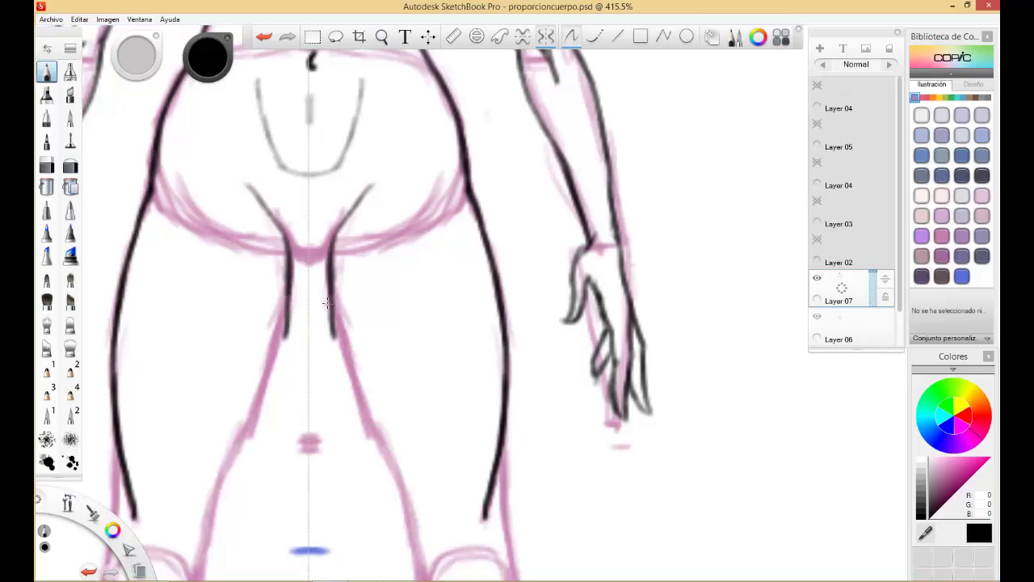
left_click_drag(328, 277, 346, 362)
mouse_move(331, 327)
left_mouse_down()
mouse_move(387, 465)
mouse_move(416, 472)
mouse_move(346, 265)
mouse_move(320, 253)
mouse_move(352, 324)
left_mouse_up()
Ink the mirrored lower inner thigh contours down past the inner knees, with a short muscle mark at mid-thigh
key("space")
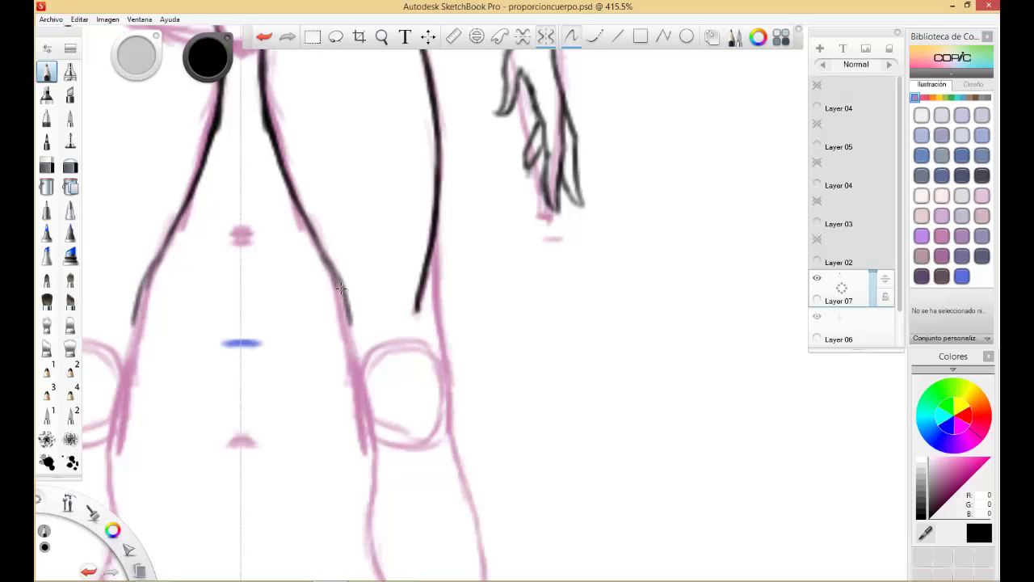
left_click_drag(340, 284, 354, 359)
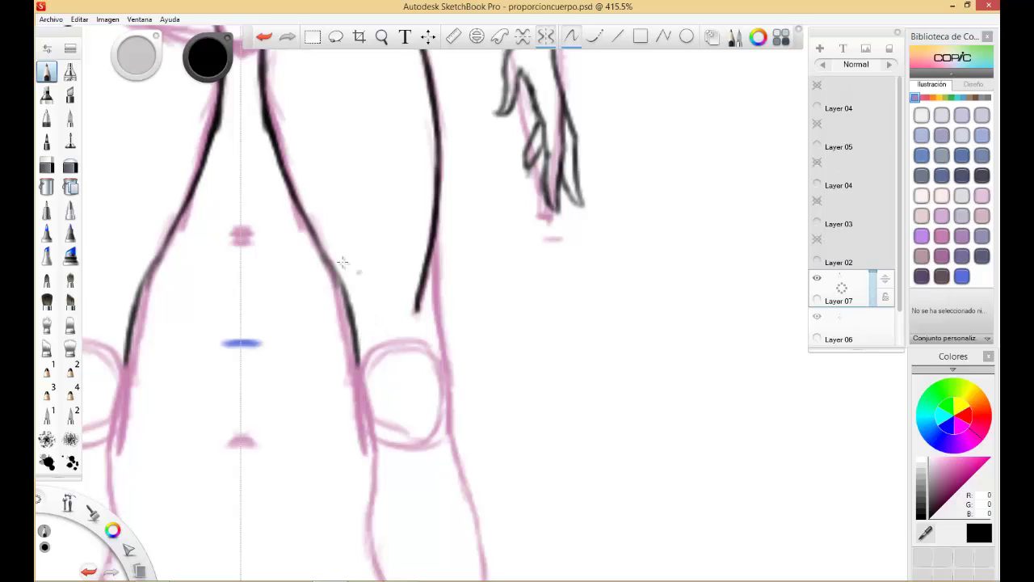
mouse_move(321, 246)
left_mouse_down()
mouse_move(313, 202)
mouse_move(320, 240)
left_mouse_up()
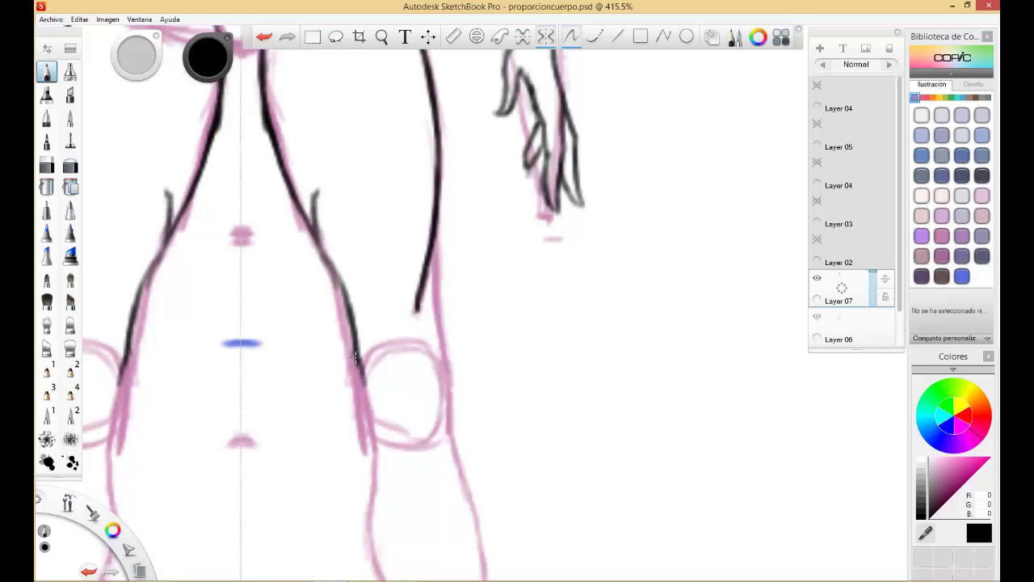
left_click_drag(356, 353, 374, 449)
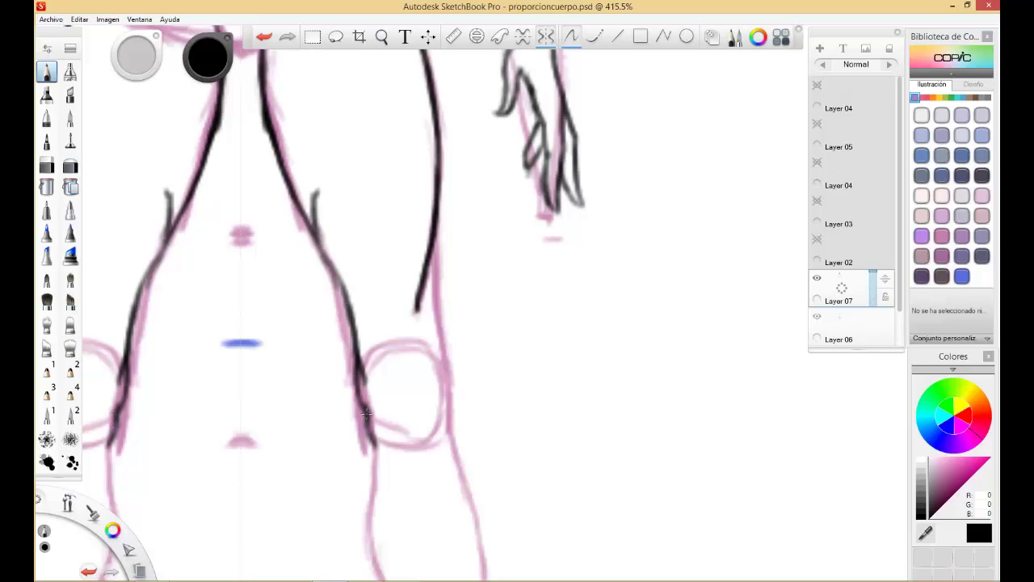
left_click_drag(361, 390, 369, 406)
left_click_drag(361, 358, 372, 445)
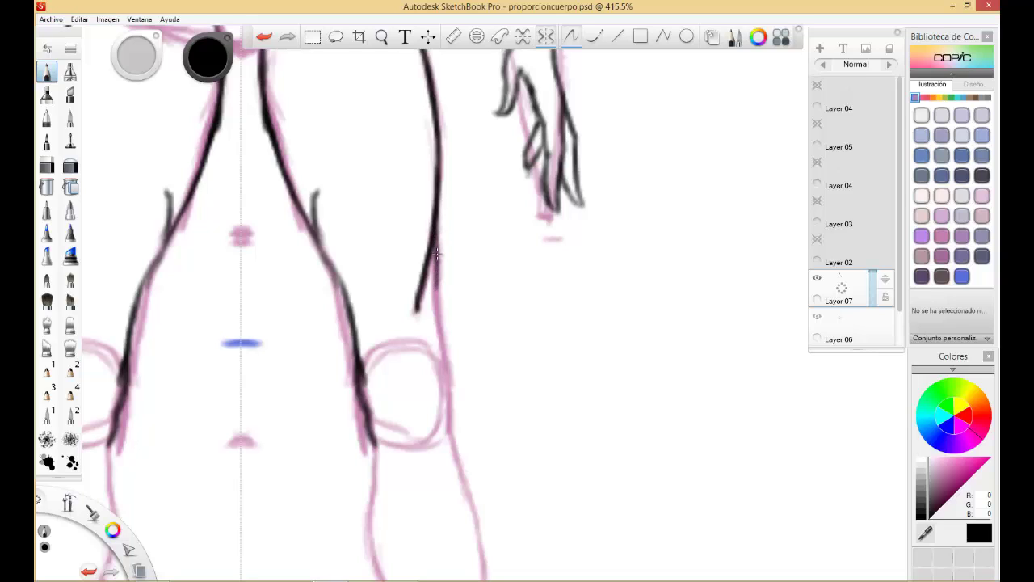
Ink the outer leg contours from lower thigh to below the knee and add short kneecap detail lines inside the knee circles
mouse_move(437, 255)
left_mouse_down()
mouse_move(441, 362)
mouse_move(458, 388)
mouse_move(452, 443)
left_mouse_up()
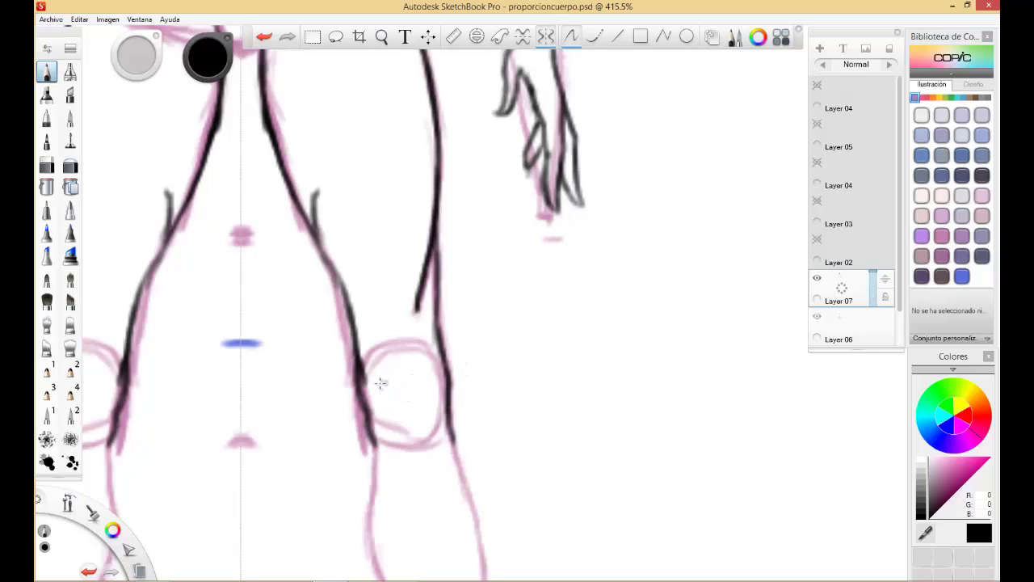
left_click_drag(377, 365, 403, 338)
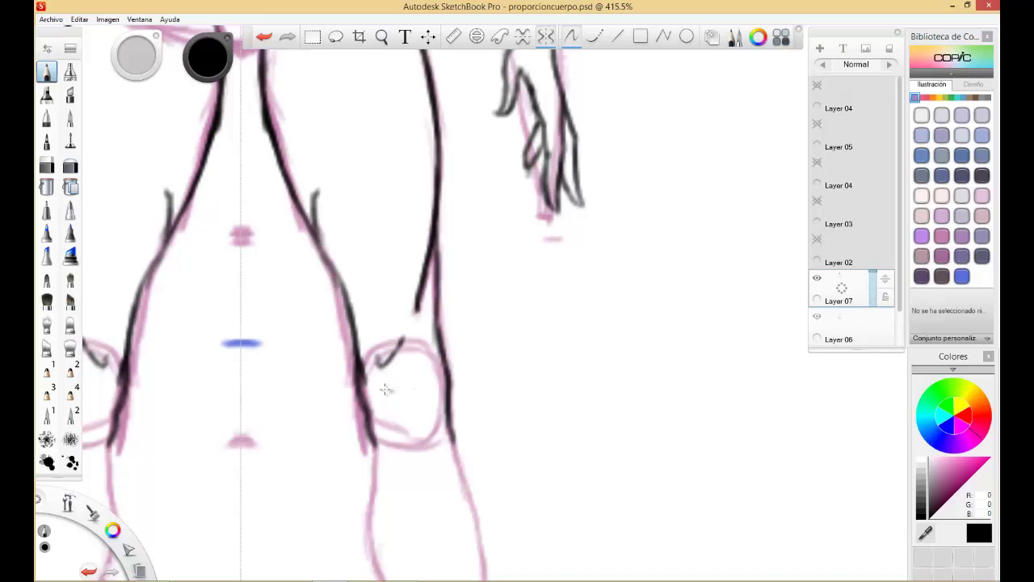
mouse_move(383, 377)
left_mouse_down()
mouse_move(383, 425)
mouse_move(402, 401)
mouse_move(420, 421)
left_mouse_up()
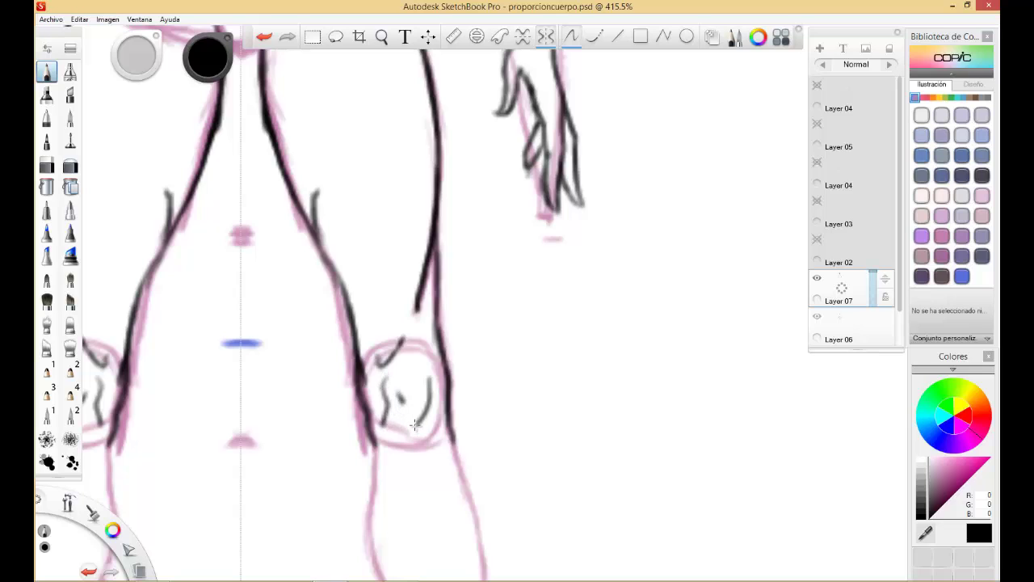
Ink the upper calf contours below the knees, following the pink guide on the inner and outer sides
key("space")
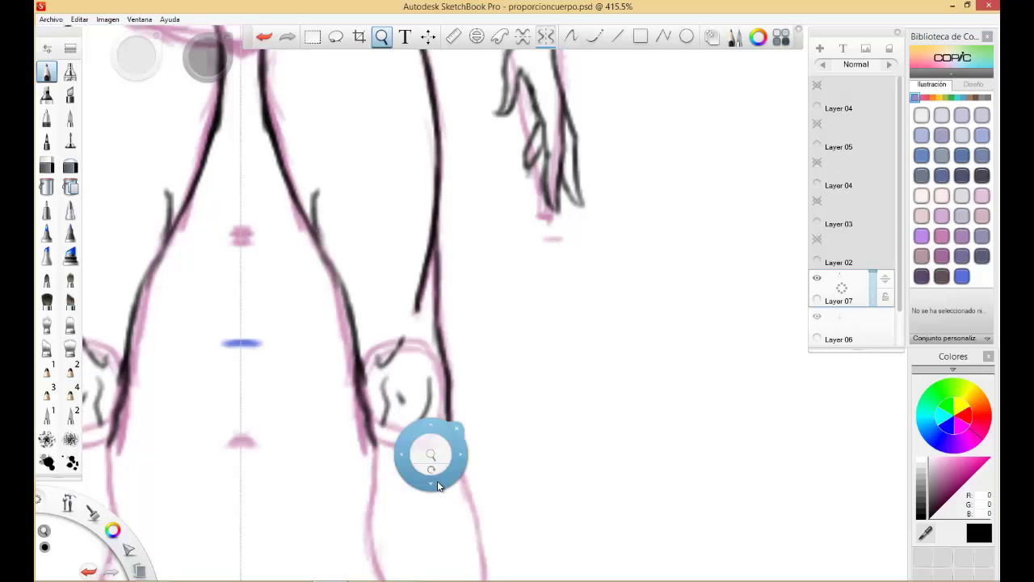
mouse_move(437, 481)
left_mouse_down()
mouse_move(402, 366)
mouse_move(384, 244)
mouse_move(438, 480)
mouse_move(429, 453)
left_mouse_up()
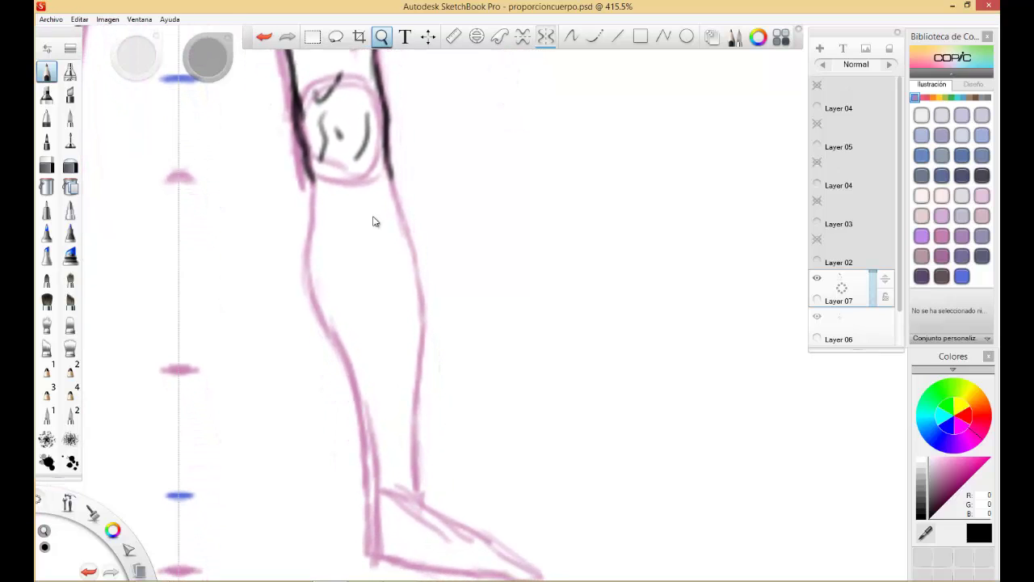
mouse_move(314, 203)
left_mouse_down()
mouse_move(308, 182)
mouse_move(307, 299)
mouse_move(325, 324)
left_mouse_up()
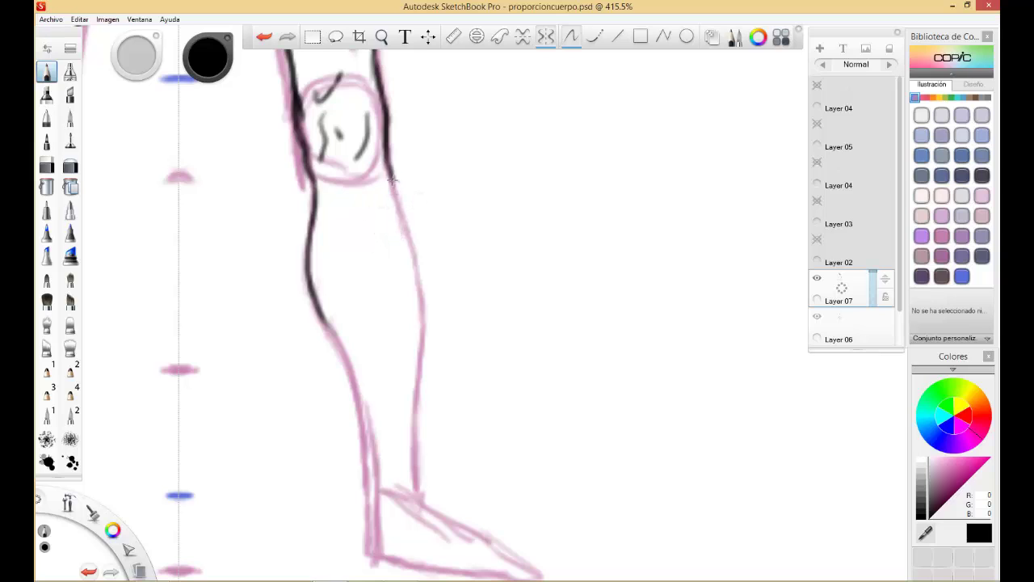
mouse_move(390, 178)
left_mouse_down()
mouse_move(424, 316)
mouse_move(412, 408)
left_mouse_up()
left_click_drag(430, 344, 395, 510)
mouse_move(312, 186)
left_mouse_down()
mouse_move(298, 318)
mouse_move(301, 307)
mouse_move(396, 502)
left_mouse_up()
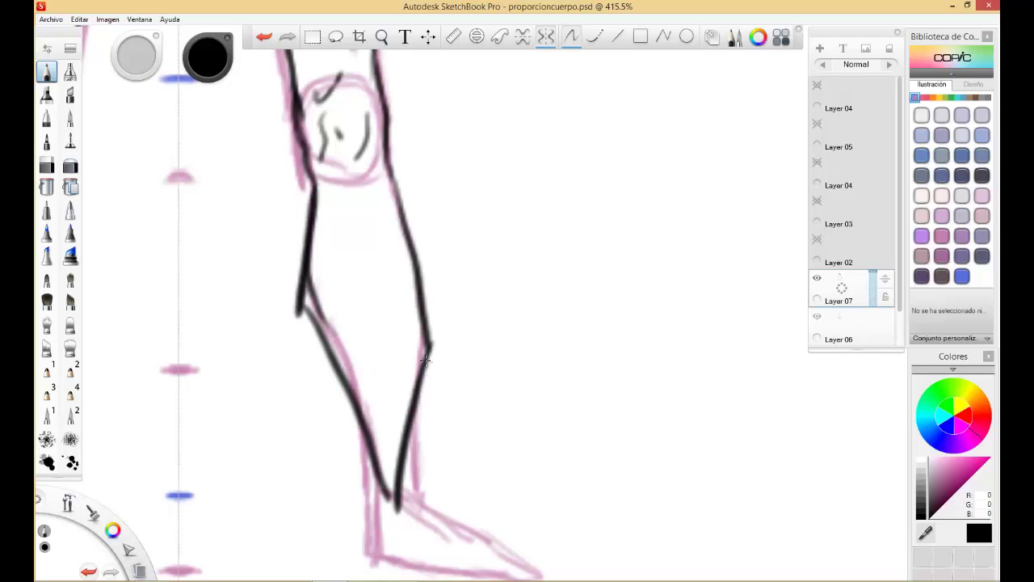
left_click_drag(426, 345, 440, 361)
key("ctrl+z")
key("ctrl+z")
key("ctrl+z")
key("ctrl+z")
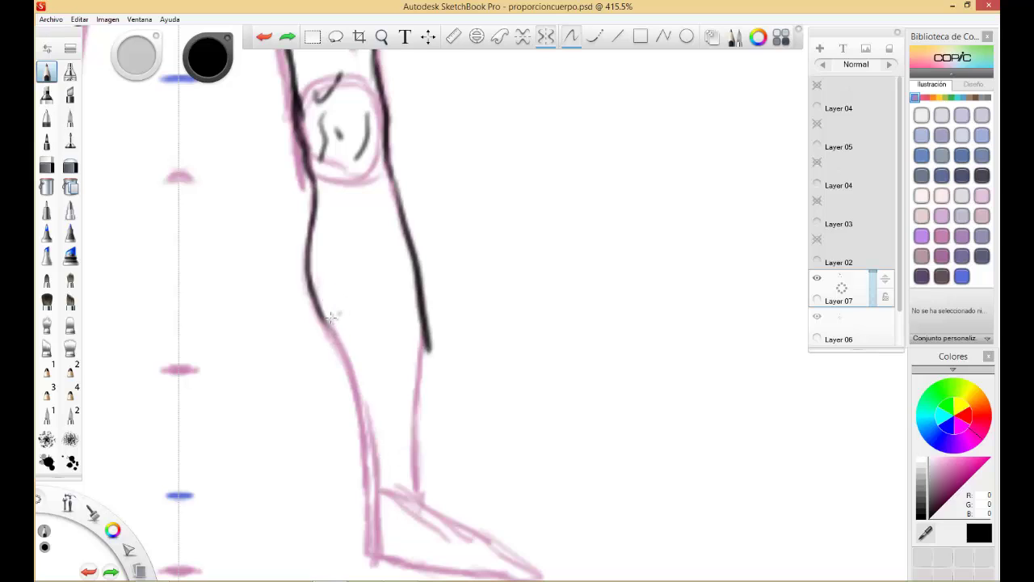
Extend the inner calf contours towards the ankle, then erase the low outer calf bulge and redraw that side down to the ankle
mouse_move(321, 322)
left_mouse_down()
mouse_move(350, 394)
mouse_move(344, 356)
mouse_move(365, 465)
left_mouse_up()
left_click_drag(428, 338, 419, 401)
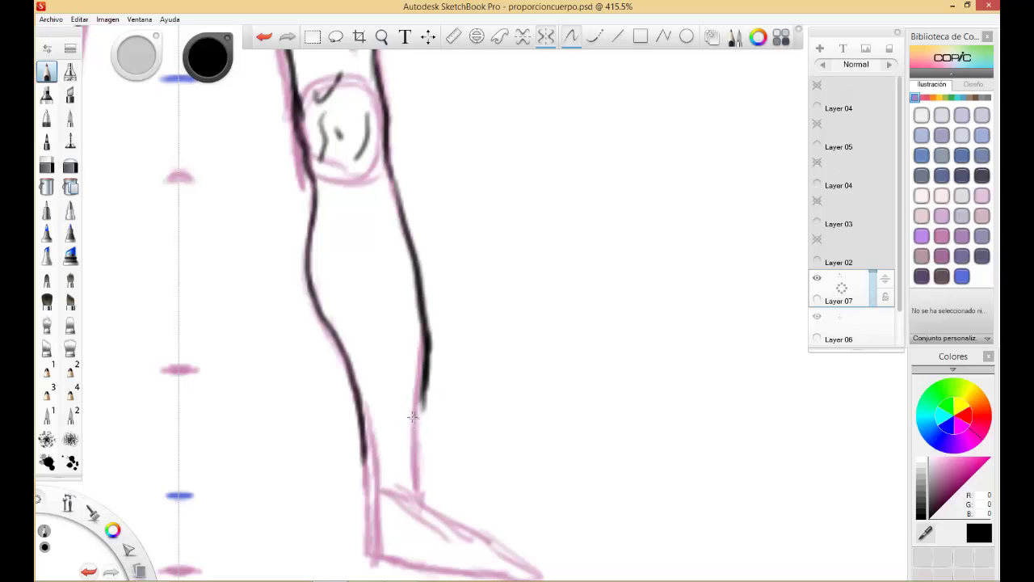
key("e")
mouse_move(413, 414)
left_mouse_down()
mouse_move(426, 333)
mouse_move(426, 381)
left_mouse_up()
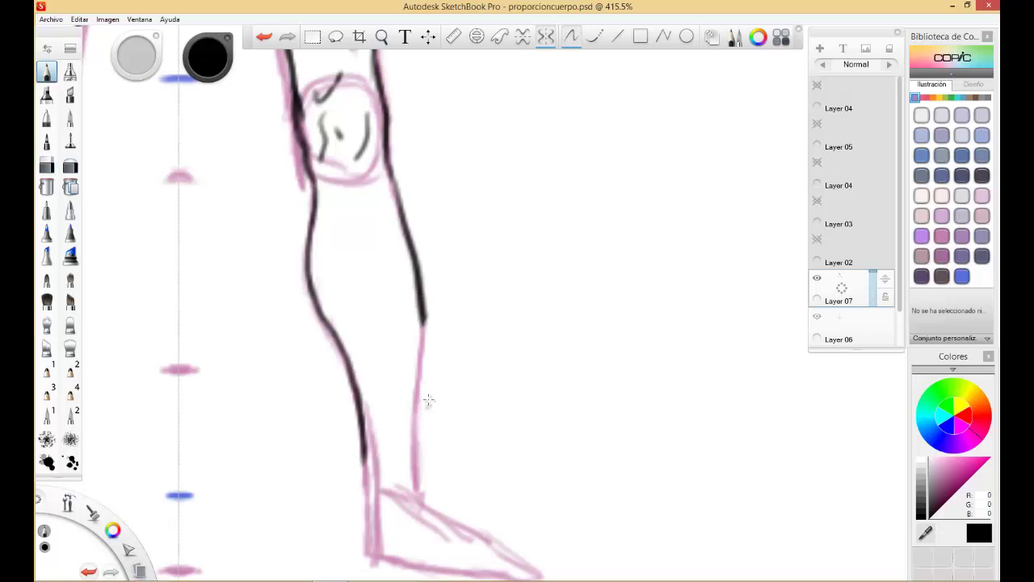
key("e")
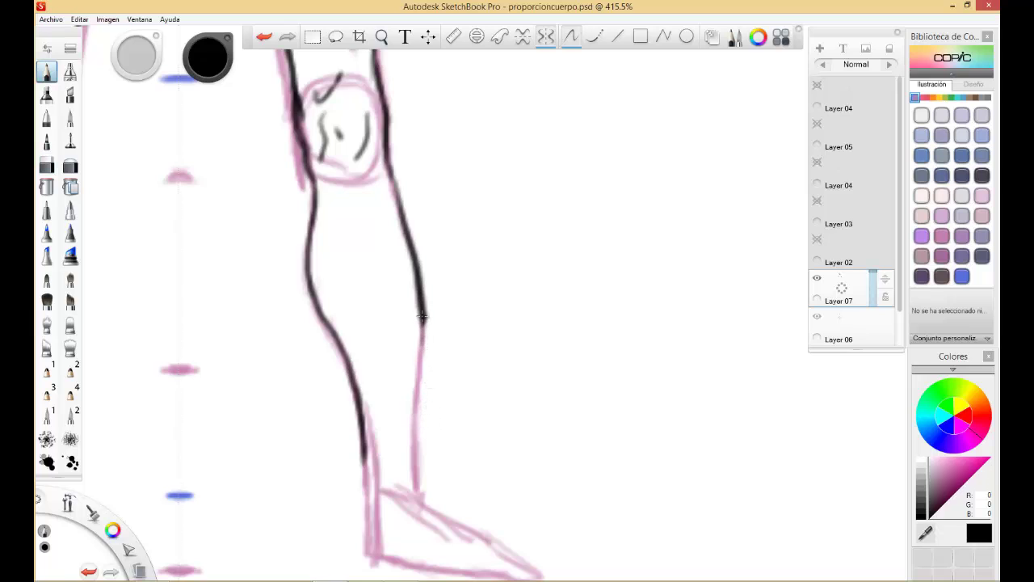
left_click_drag(422, 320, 417, 399)
left_click_drag(420, 364, 413, 475)
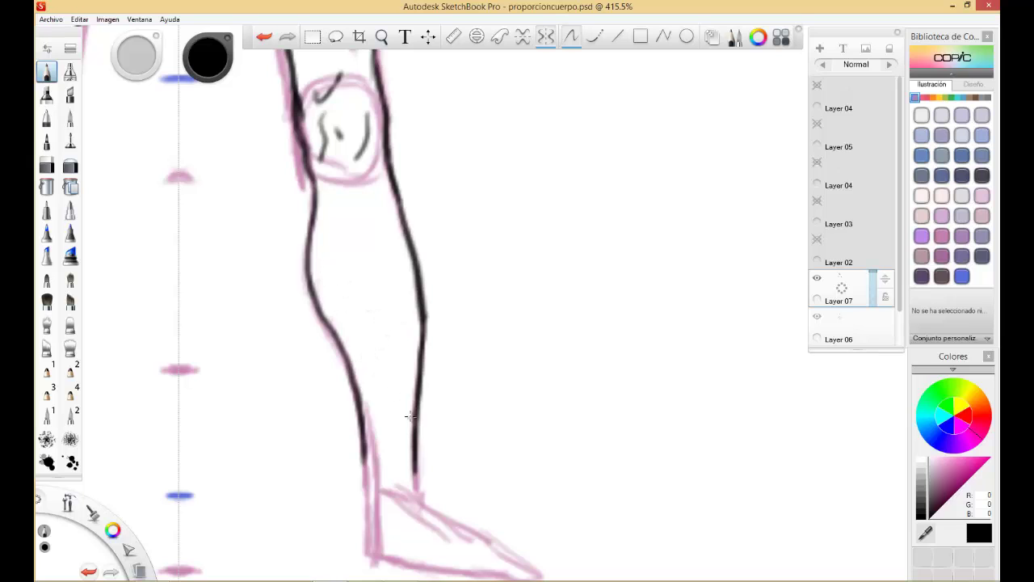
Draw the mirrored inner and outer ankle bone bumps at the ends of the lower leg contours
key("space")
left_click_drag(418, 490, 346, 314)
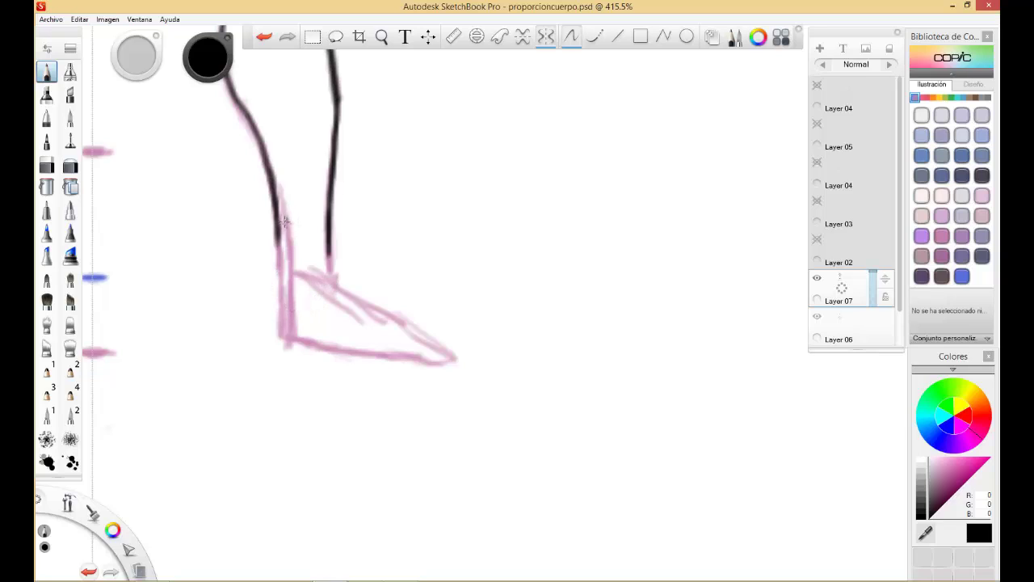
left_click_drag(286, 215, 283, 258)
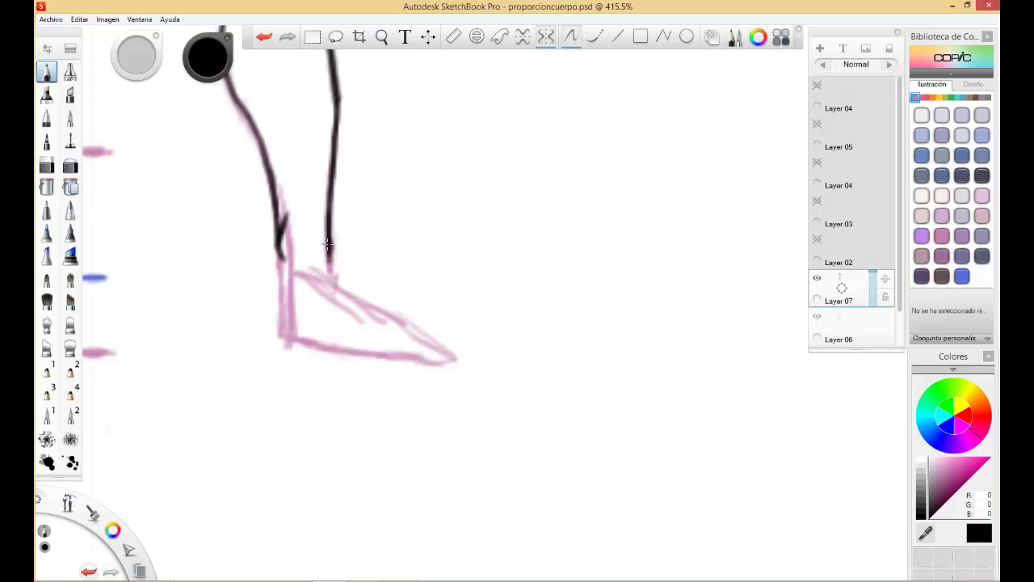
left_click_drag(327, 243, 332, 256)
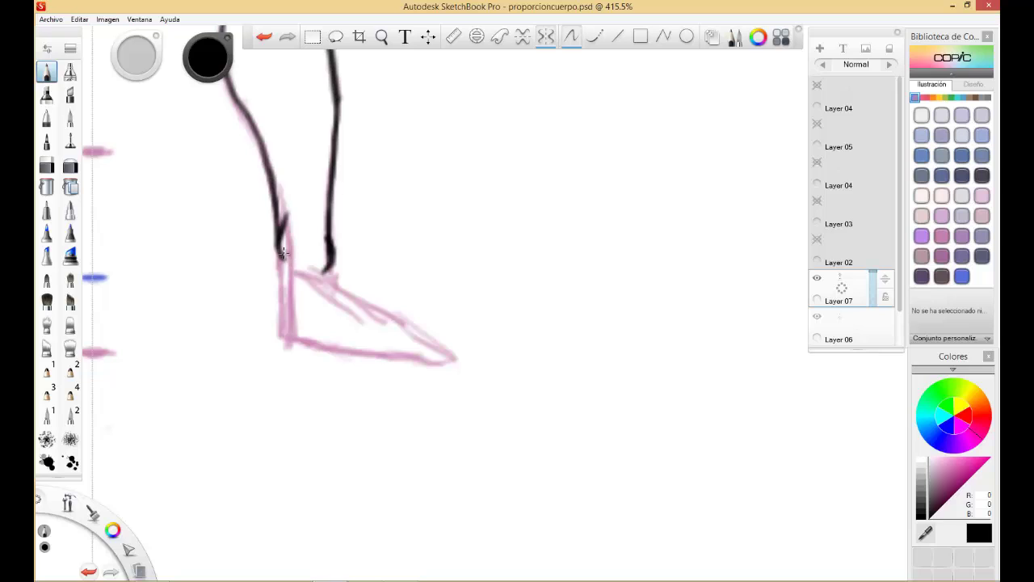
Draw the heel and the start of the sole up to the ball of the foot, undoing the trial big-toe oval
mouse_move(282, 253)
left_mouse_down()
mouse_move(285, 283)
mouse_move(285, 253)
mouse_move(274, 323)
mouse_move(287, 335)
mouse_move(284, 290)
mouse_move(285, 335)
left_mouse_up()
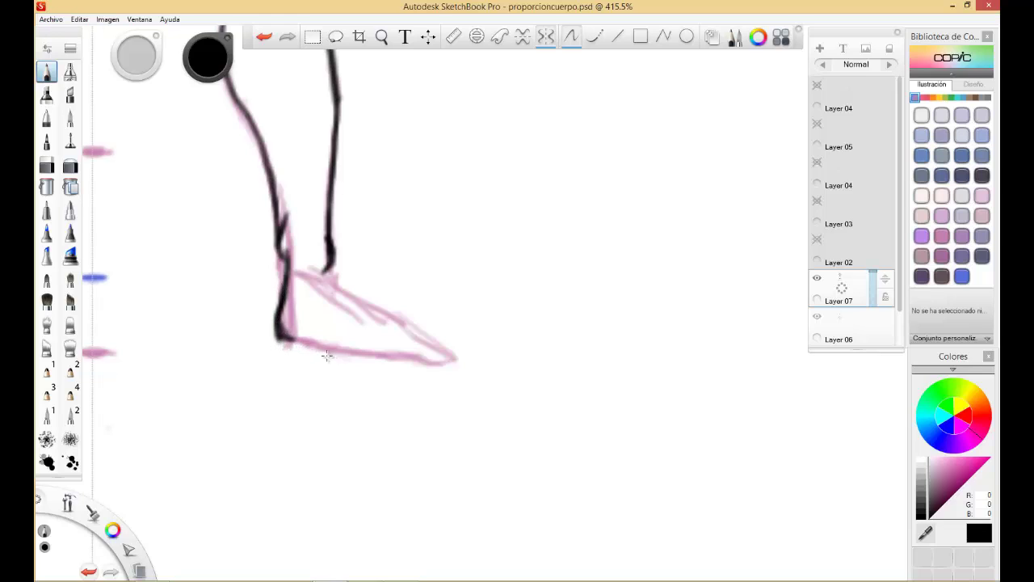
mouse_move(286, 337)
left_mouse_down()
mouse_move(324, 341)
mouse_move(295, 337)
mouse_move(329, 354)
mouse_move(334, 337)
mouse_move(337, 354)
mouse_move(336, 339)
mouse_move(373, 365)
left_mouse_up()
mouse_move(358, 331)
left_mouse_down()
mouse_move(401, 344)
mouse_move(343, 364)
left_mouse_up()
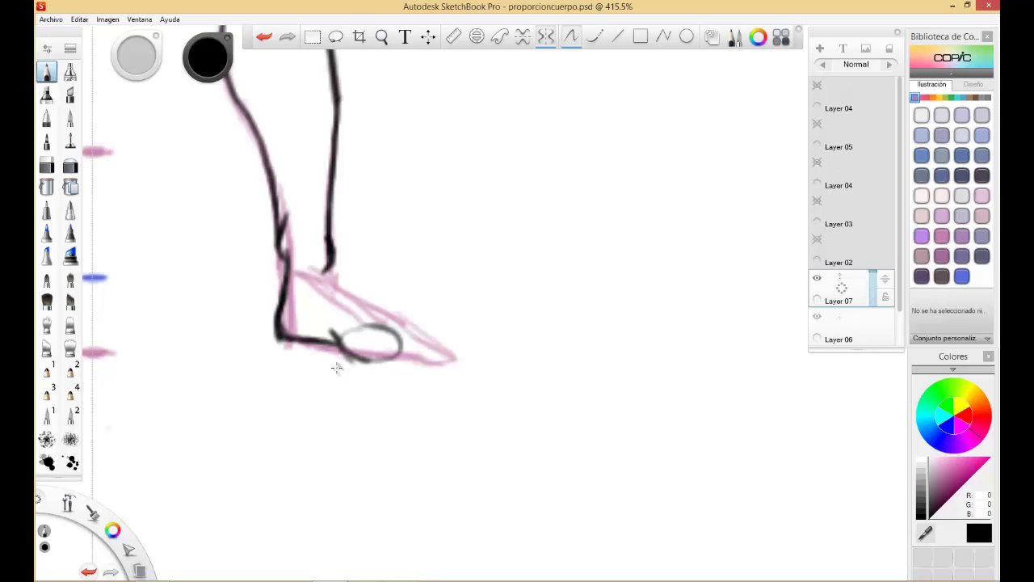
key("ctrl+z")
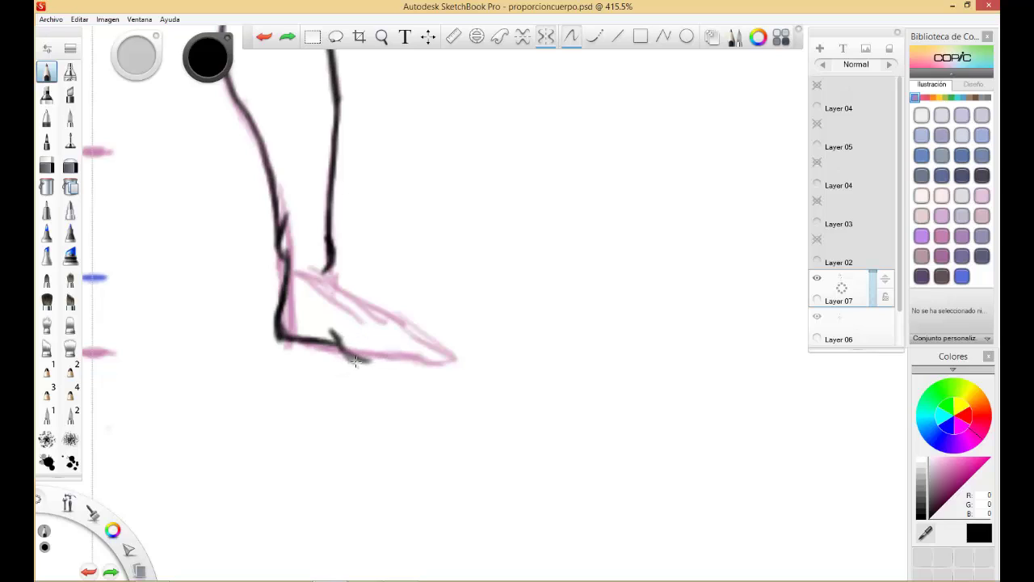
Finish the front of the sole and draw the big toe with its nail and the neighbouring toes
left_click_drag(347, 355, 372, 361)
left_click_drag(375, 350, 384, 357)
left_click_drag(387, 357, 409, 362)
left_click_drag(388, 357, 416, 361)
left_click_drag(378, 333, 420, 354)
left_click_drag(393, 325, 422, 335)
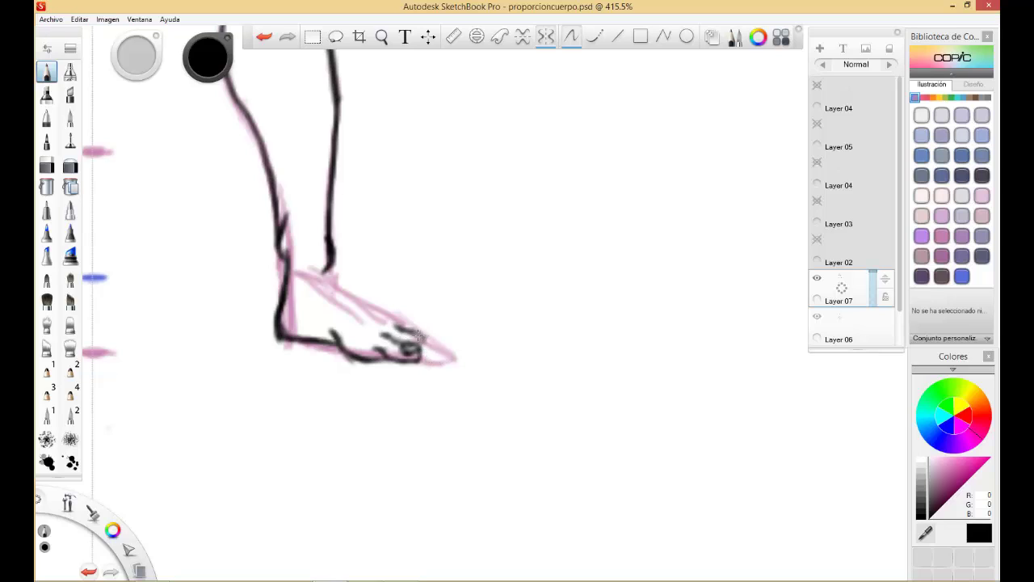
left_click_drag(414, 331, 434, 347)
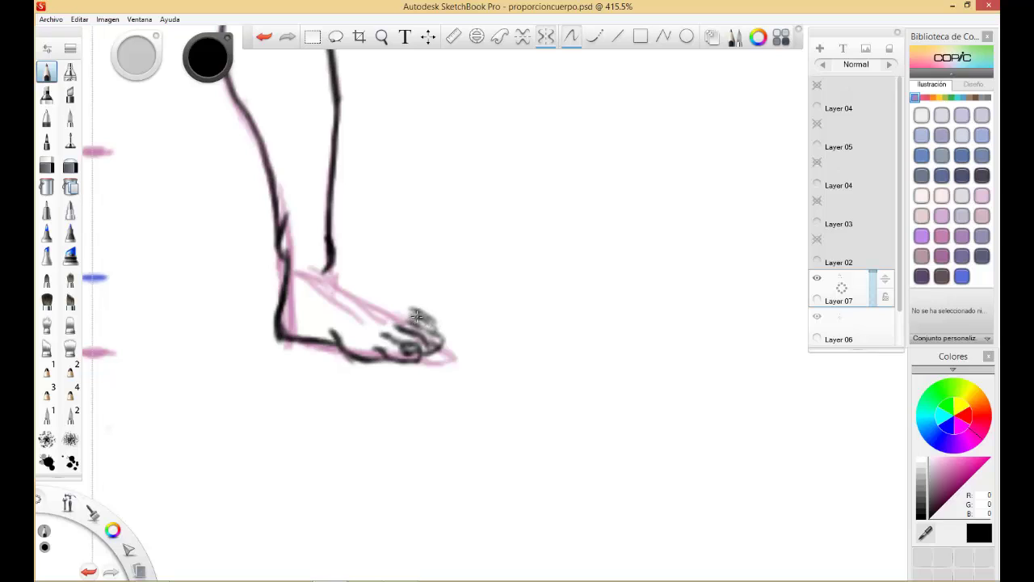
Draw the outer edge of the little toe and the sloping instep contour joining it to the outer ankle
left_click_drag(428, 317, 382, 307)
left_click_drag(321, 253, 345, 281)
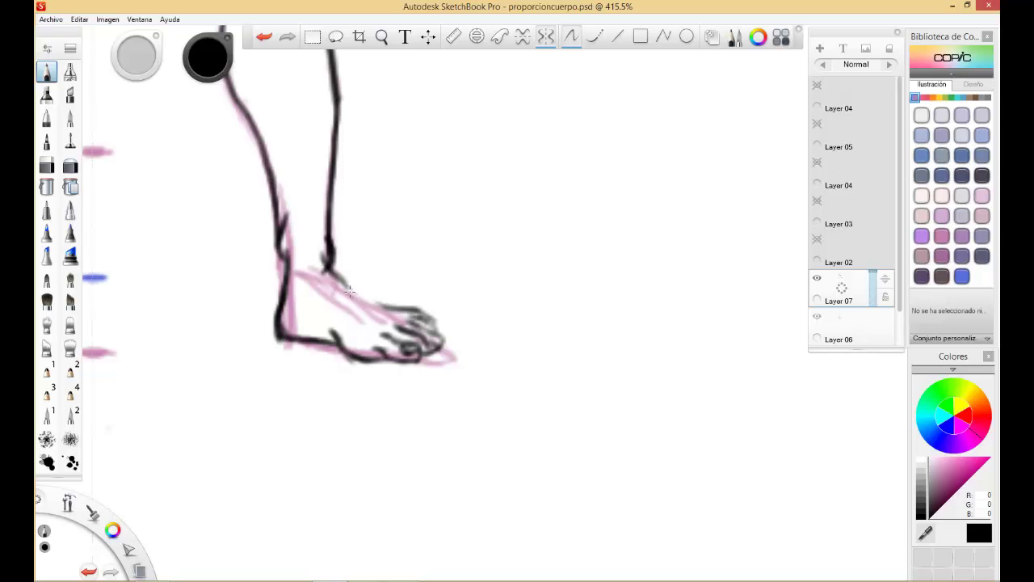
mouse_move(349, 291)
left_mouse_down()
mouse_move(393, 310)
mouse_move(369, 301)
left_mouse_up()
left_click_drag(332, 271, 354, 291)
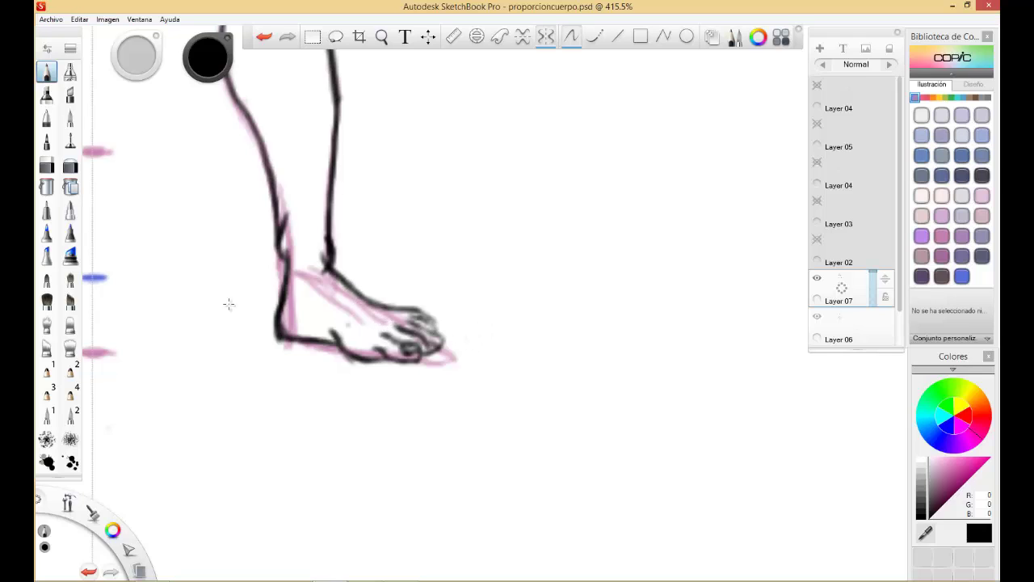
left_click(335, 37)
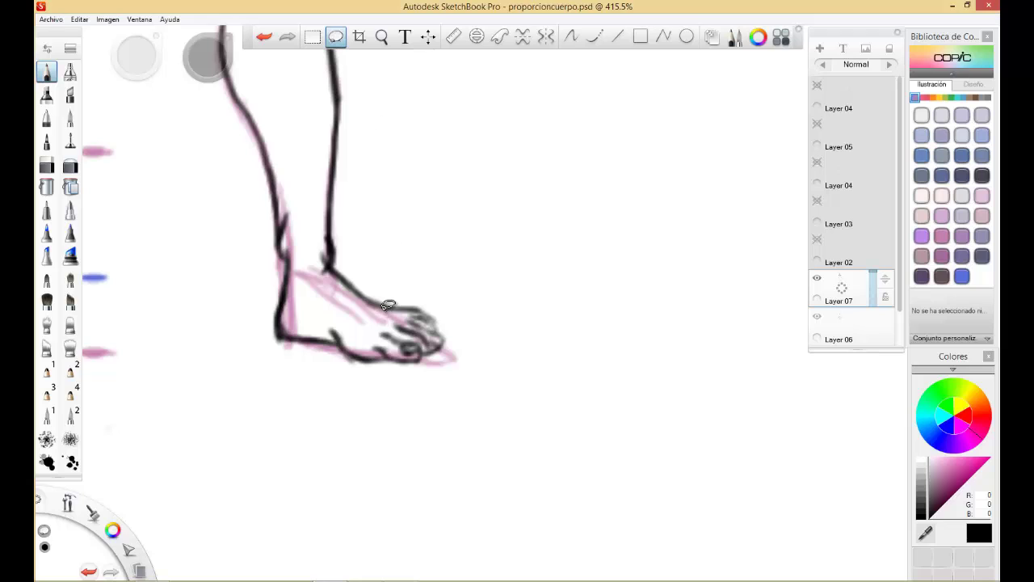
mouse_move(385, 312)
left_mouse_down()
mouse_move(403, 301)
mouse_move(432, 349)
mouse_move(448, 323)
mouse_move(410, 303)
mouse_move(417, 339)
left_mouse_up()
left_click(448, 307)
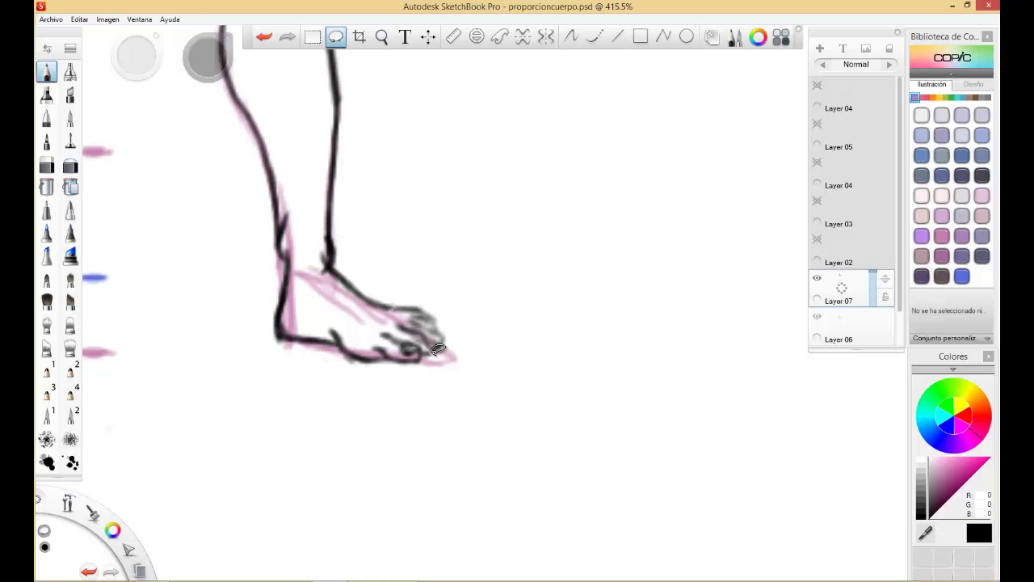
Erase the raised contour above the toes and redraw the instep sloping straight down to the toe tips
left_click(46, 165)
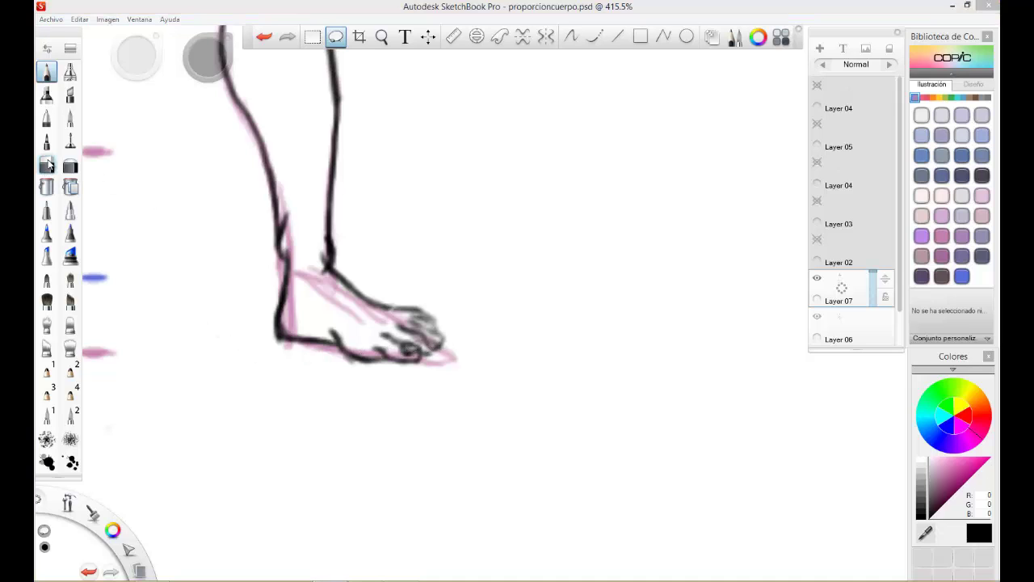
left_click_drag(441, 314, 406, 307)
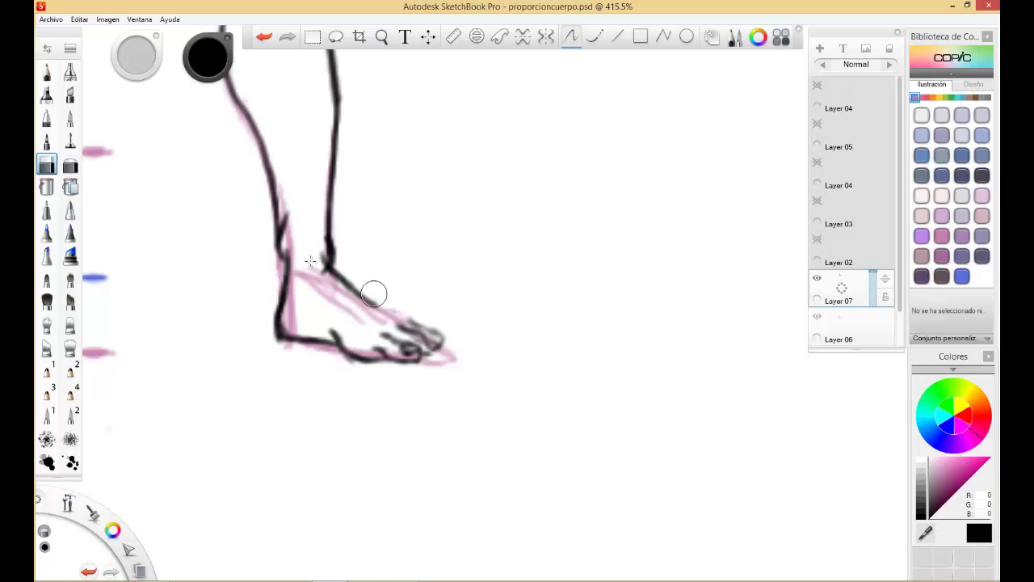
left_click(47, 71)
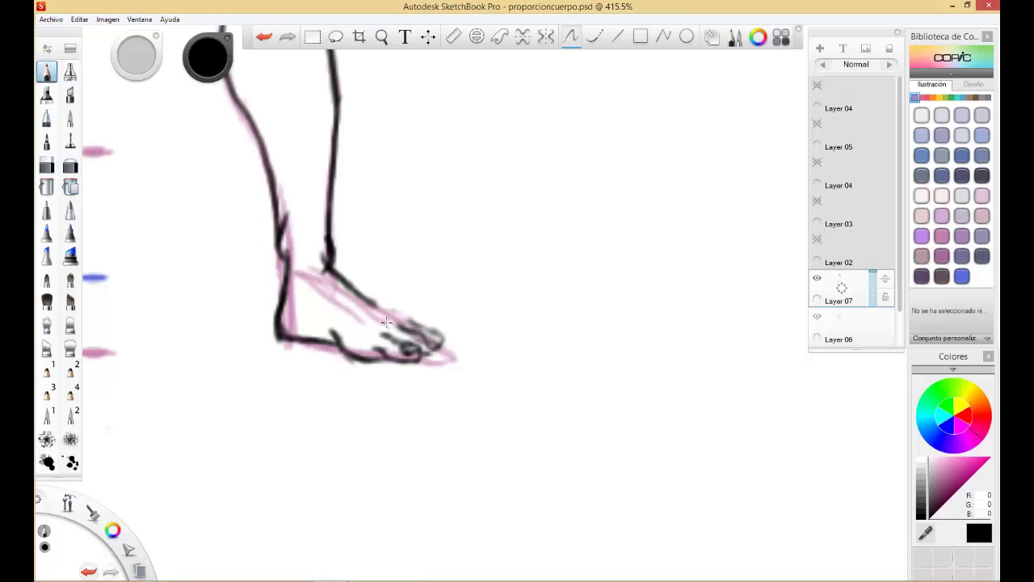
left_click_drag(371, 304, 415, 330)
left_click_drag(397, 332, 425, 347)
left_click_drag(374, 304, 395, 318)
Clean up around the toes with the eraser and redraw the outer edge of the small toes
left_click(49, 166)
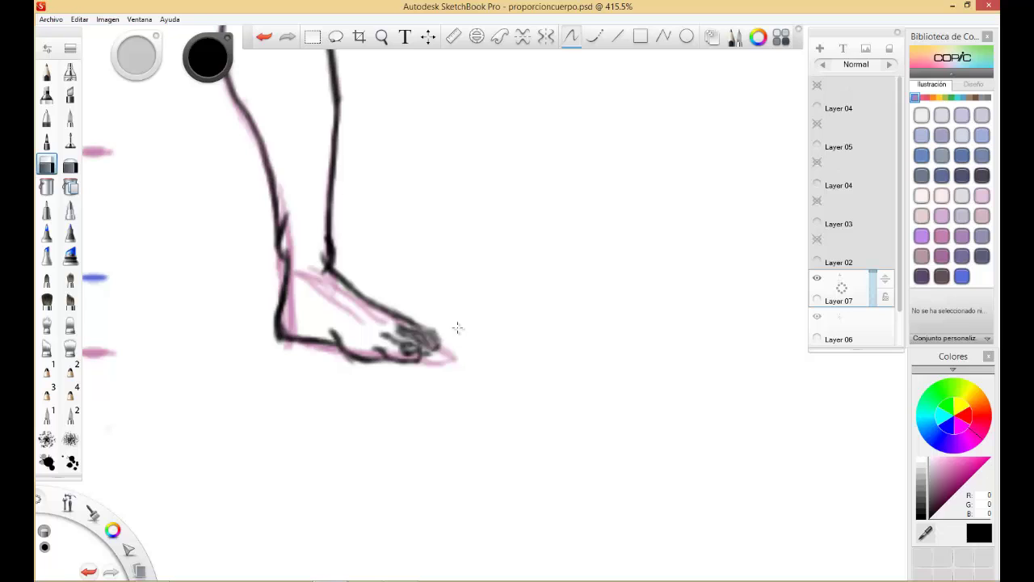
left_click(47, 75)
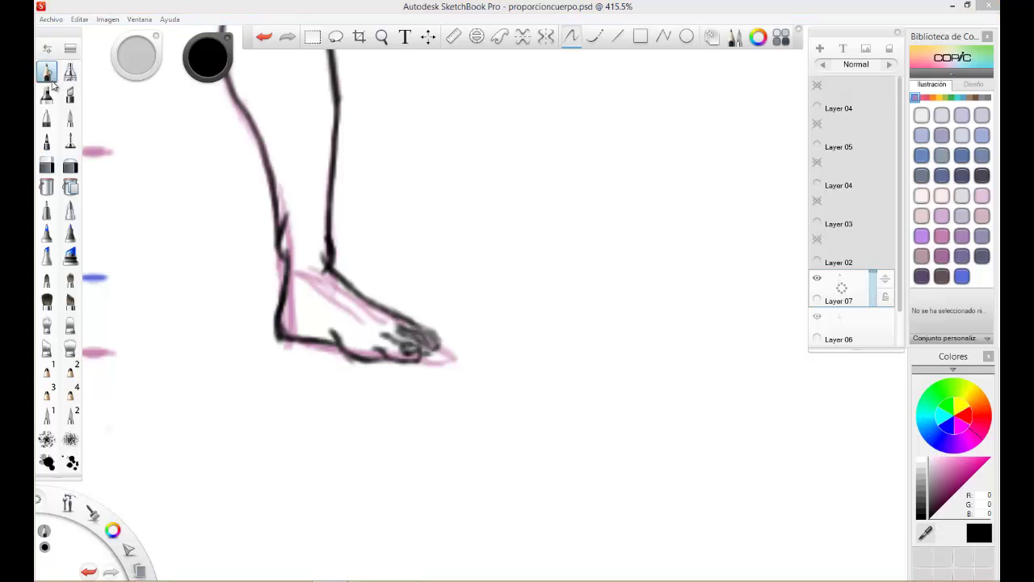
left_click_drag(413, 322, 434, 337)
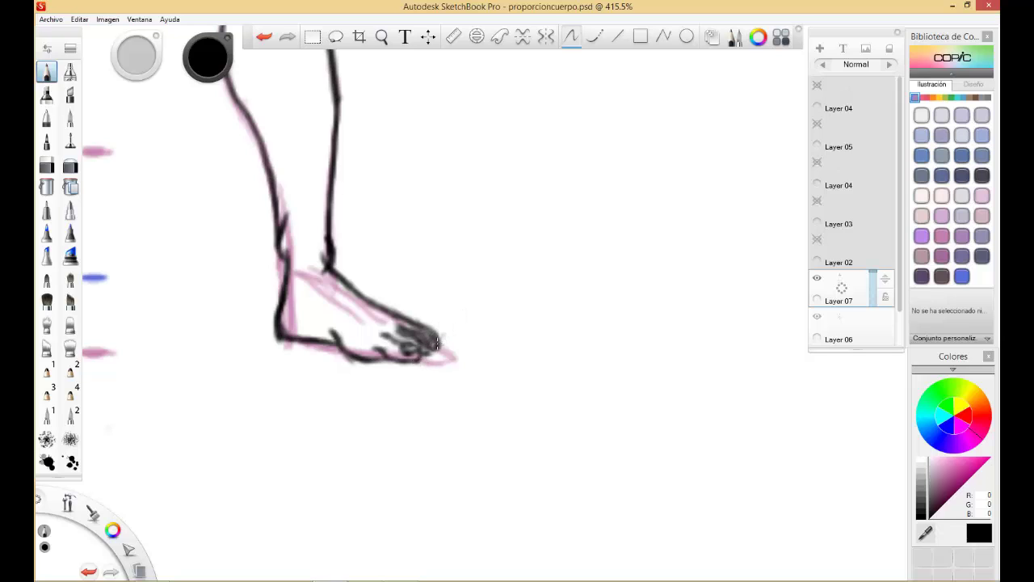
Extend the hair strands on both sides of the face past the neck down to the shoulders
key("space")
left_click_drag(434, 370, 323, 487)
left_click(345, 370)
left_click_drag(353, 341, 349, 399)
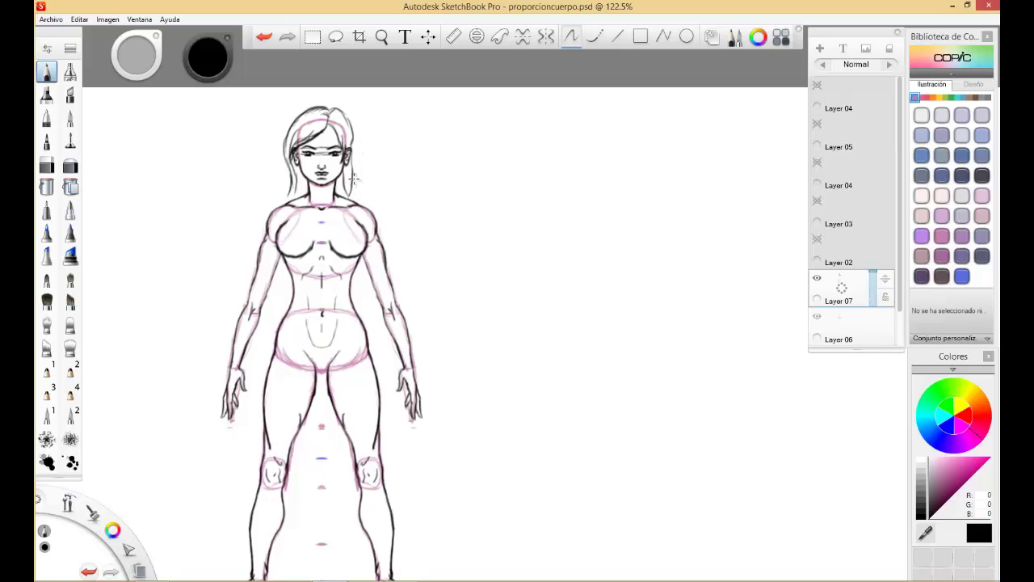
left_click_drag(351, 173, 353, 197)
left_click_drag(286, 202, 278, 225)
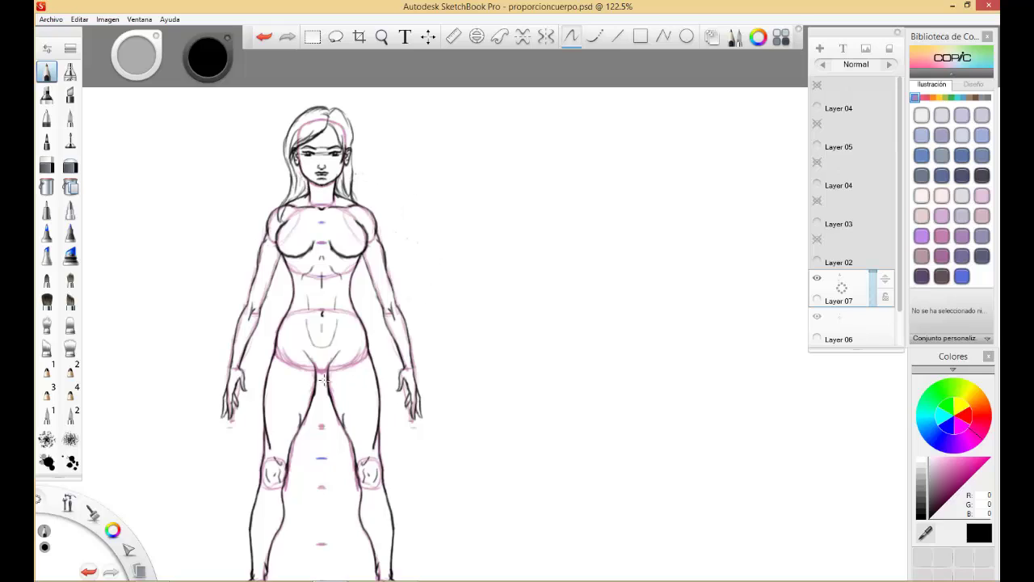
Add the mirrored chest and groin details with symmetry on, and hide the Layer 06 construction sketch to leave only the black linework
left_click(545, 36)
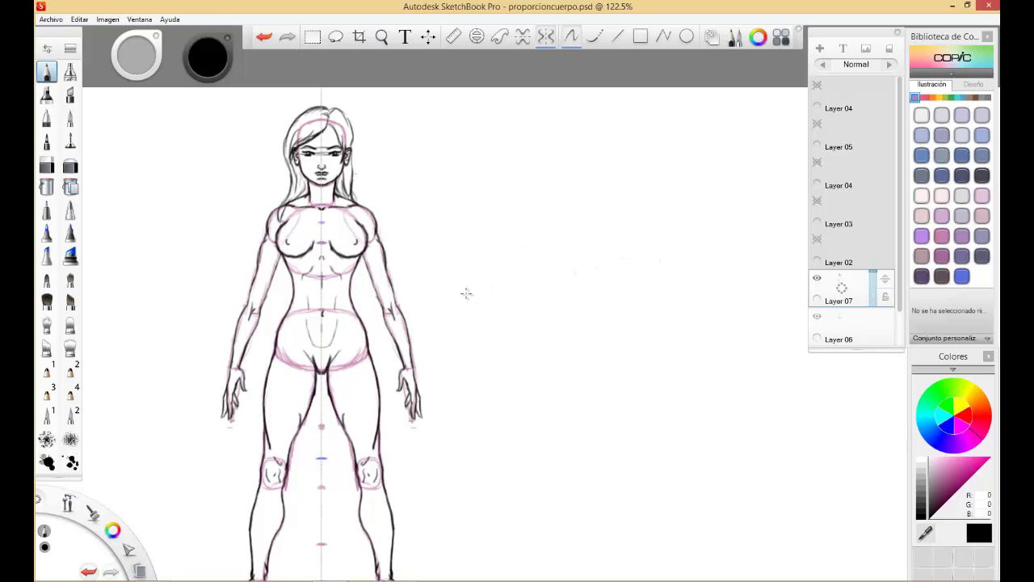
key("space")
left_click_drag(456, 307, 466, 282)
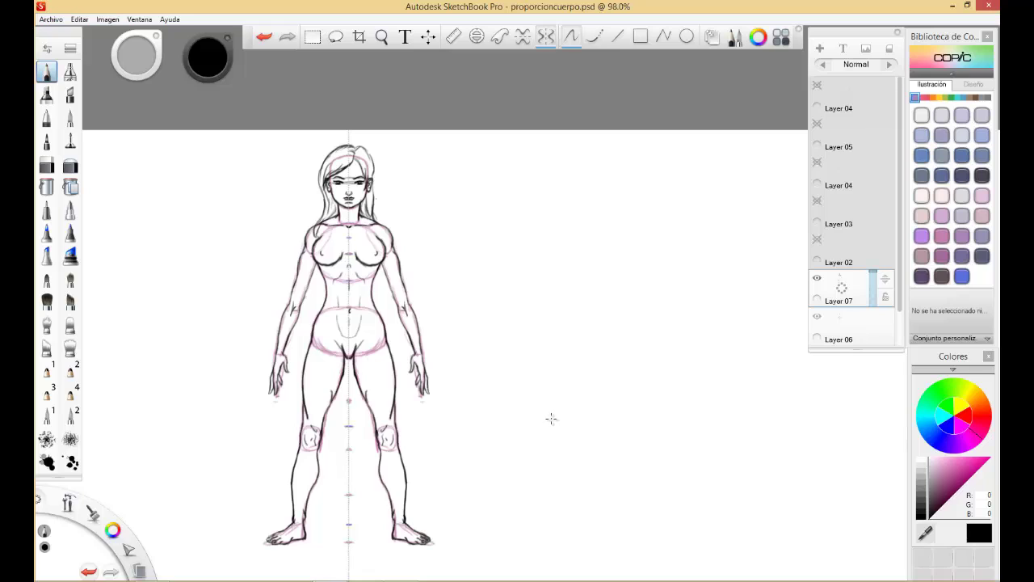
left_click(816, 319)
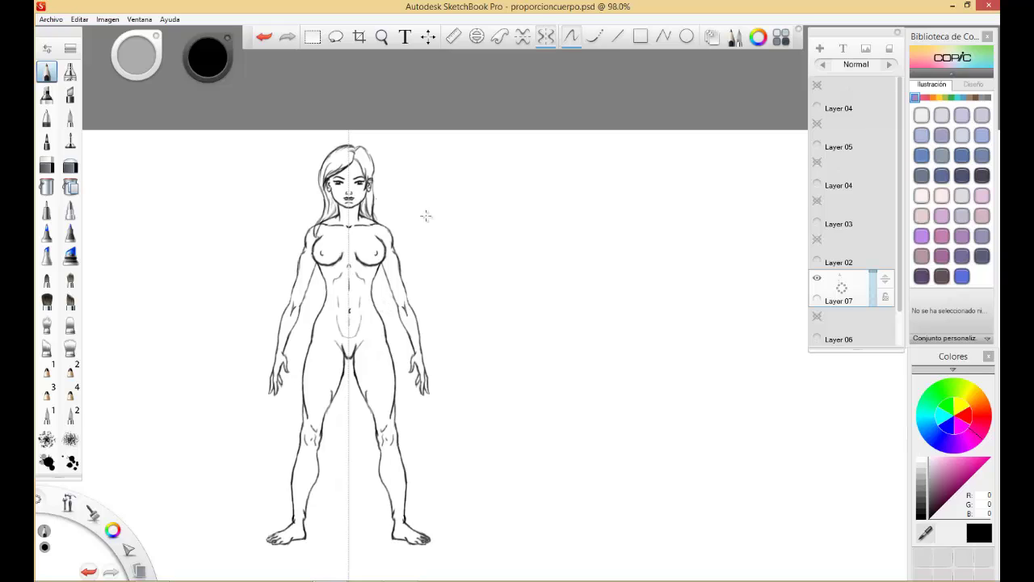
left_click(546, 37)
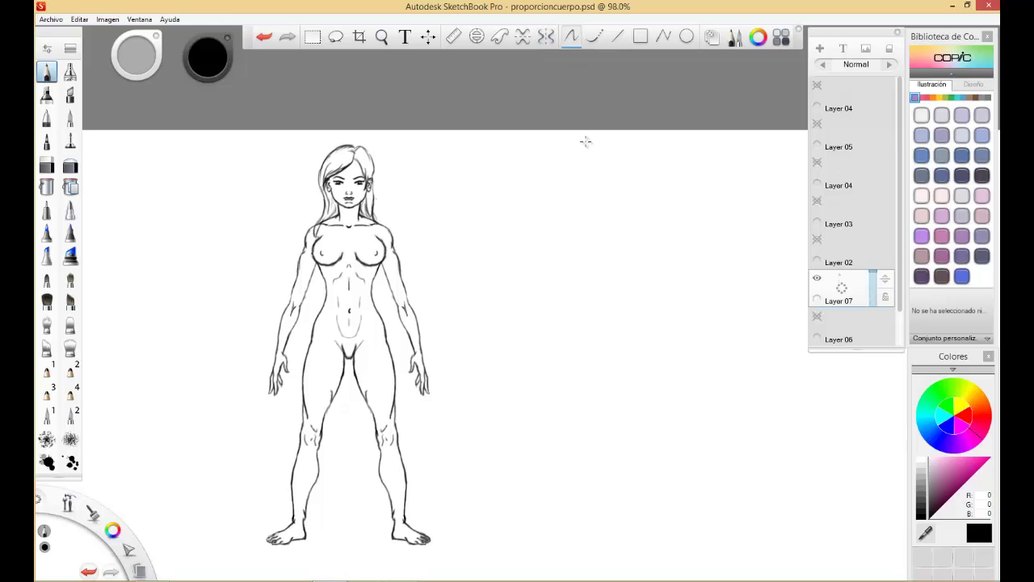
Hide Layer 07, add a layer above the reshown construction sketch, and trace the head outline there symmetrically in V06 Lavender
left_click(846, 329)
left_click_drag(845, 328, 845, 284)
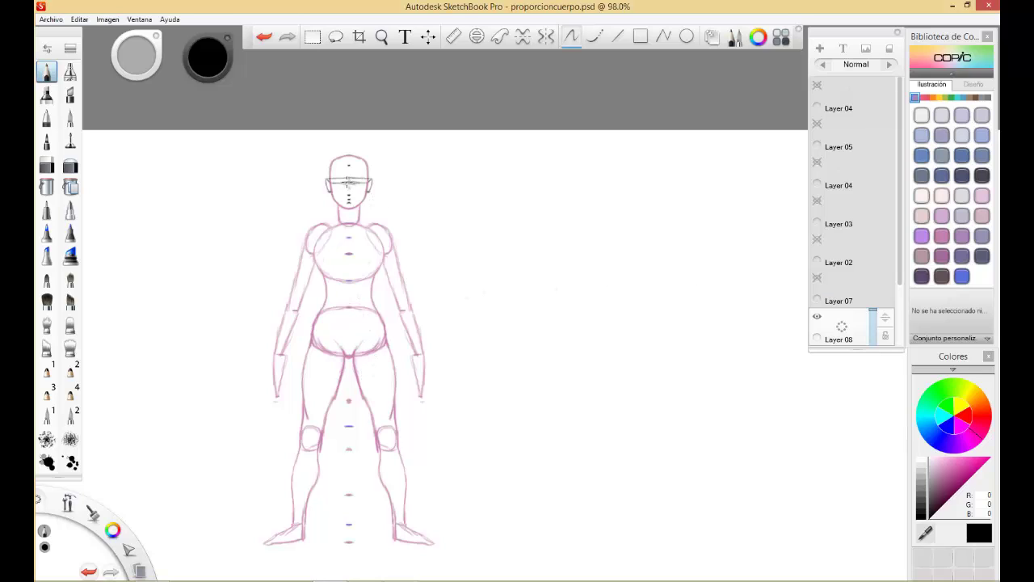
key("space")
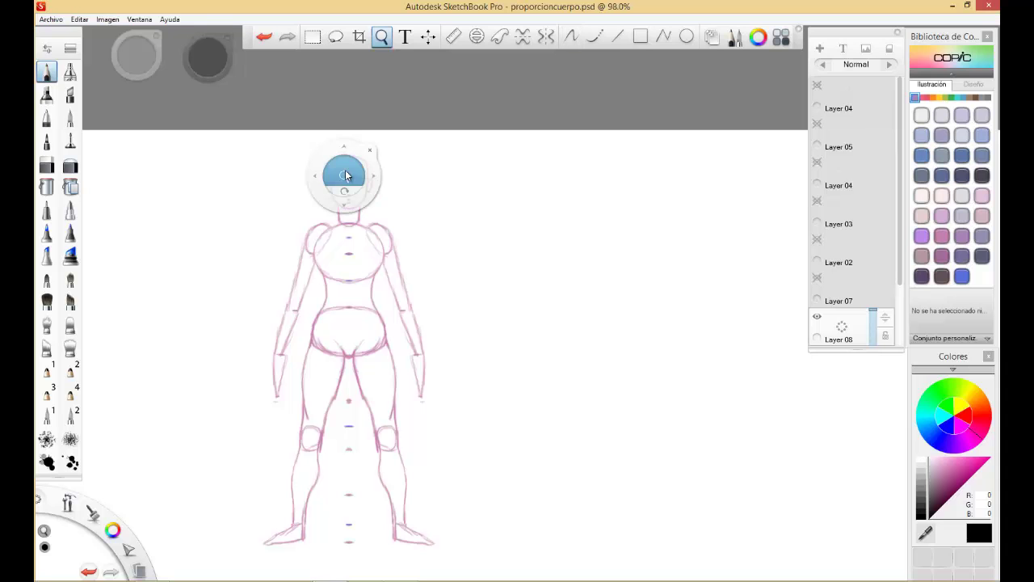
left_click_drag(346, 180, 486, 212)
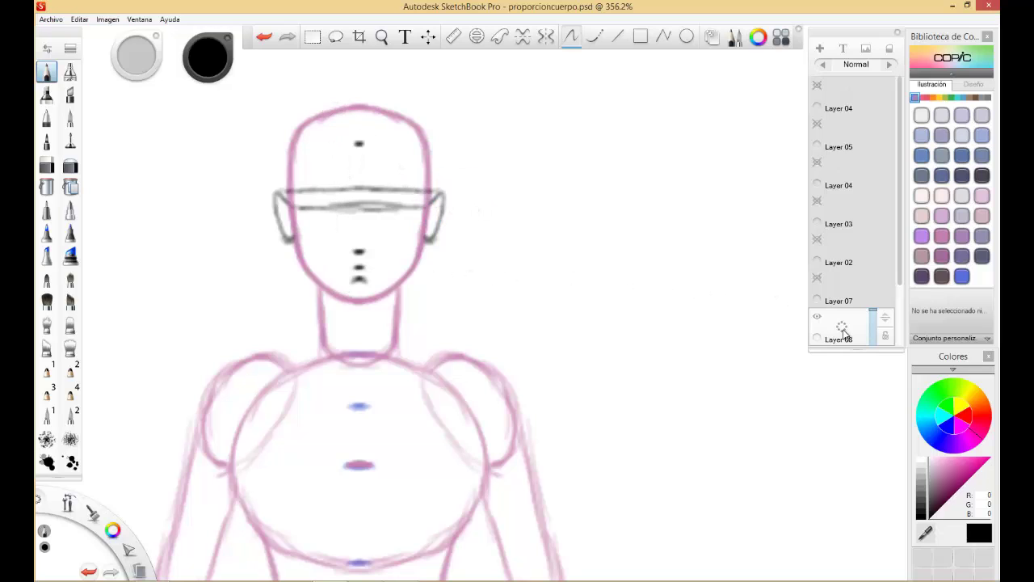
left_click(941, 255)
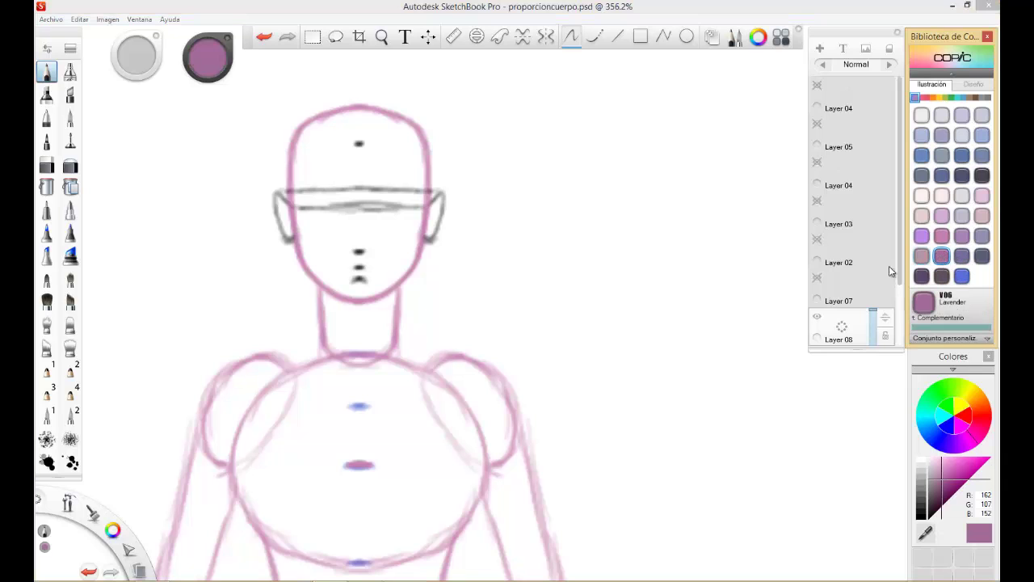
left_click(546, 36)
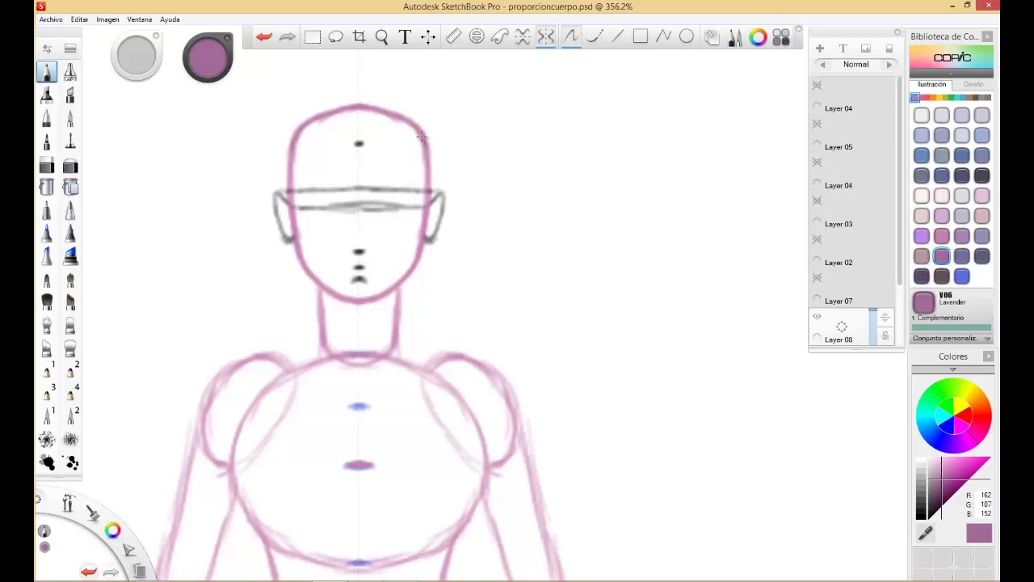
mouse_move(429, 203)
left_mouse_down()
mouse_move(405, 279)
mouse_move(358, 302)
left_mouse_up()
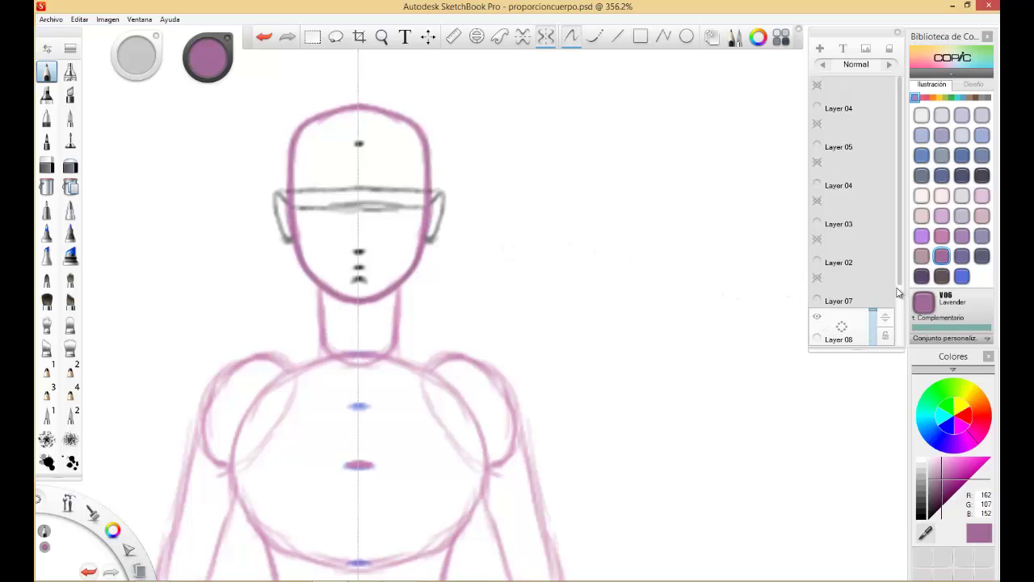
Hide Layer 06 and mark seven evenly spaced proportion ticks on the symmetry axis below the traced head
left_click_drag(854, 347, 840, 393)
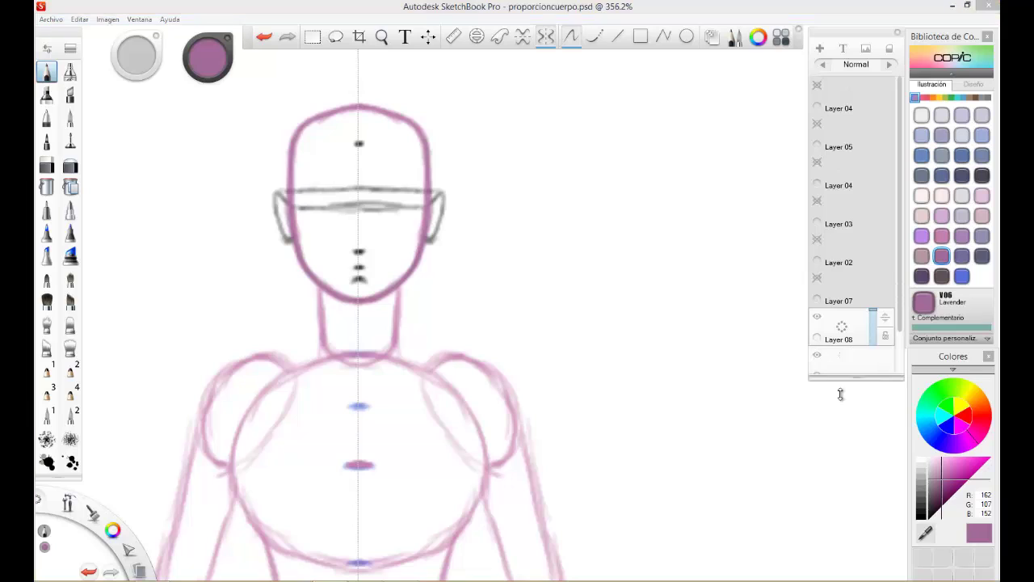
left_click(818, 354)
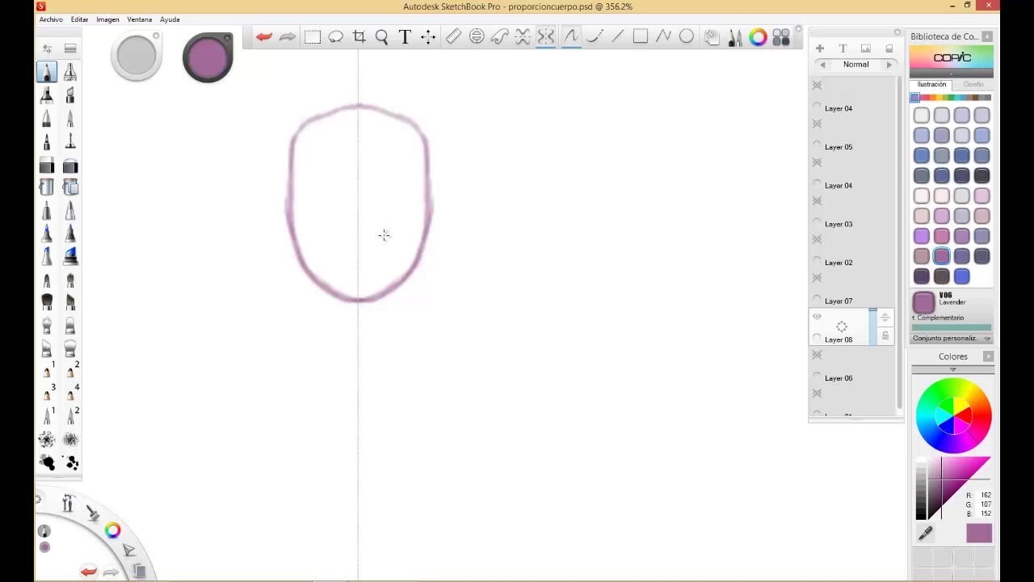
key("space")
mouse_move(387, 253)
left_mouse_down()
mouse_move(303, 226)
mouse_move(365, 244)
mouse_move(350, 242)
mouse_move(396, 120)
left_mouse_up()
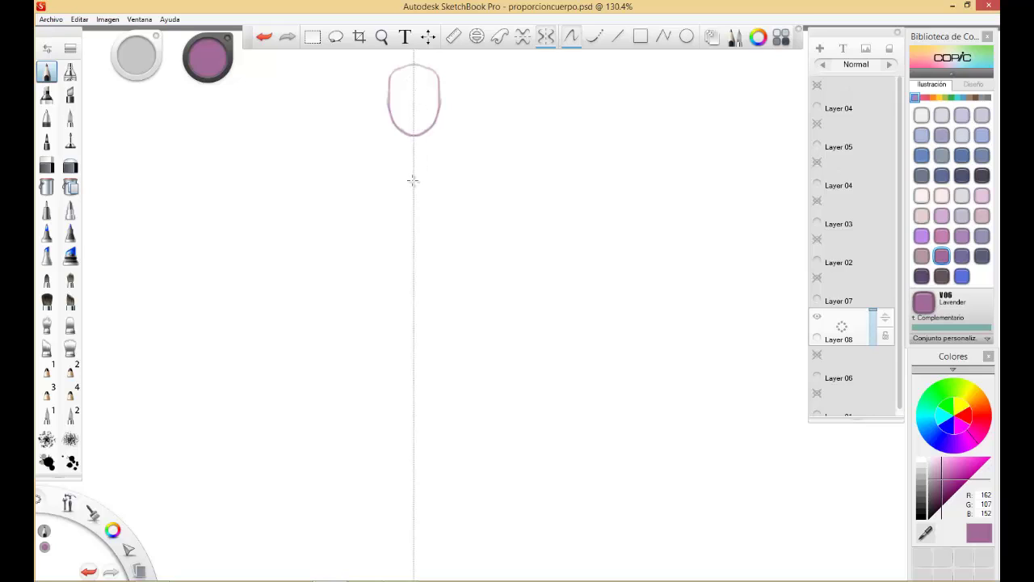
left_click(413, 181)
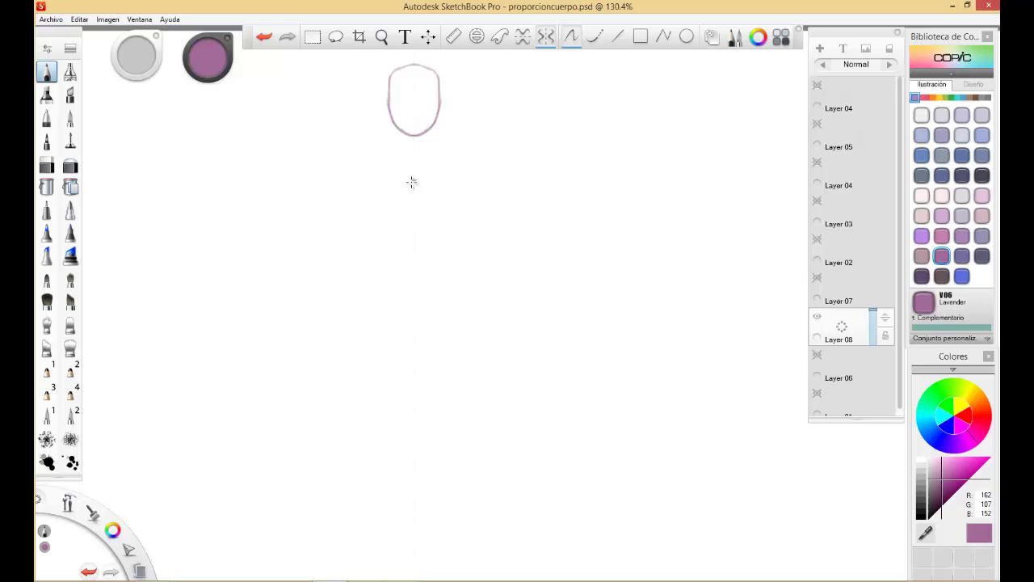
left_click(413, 223)
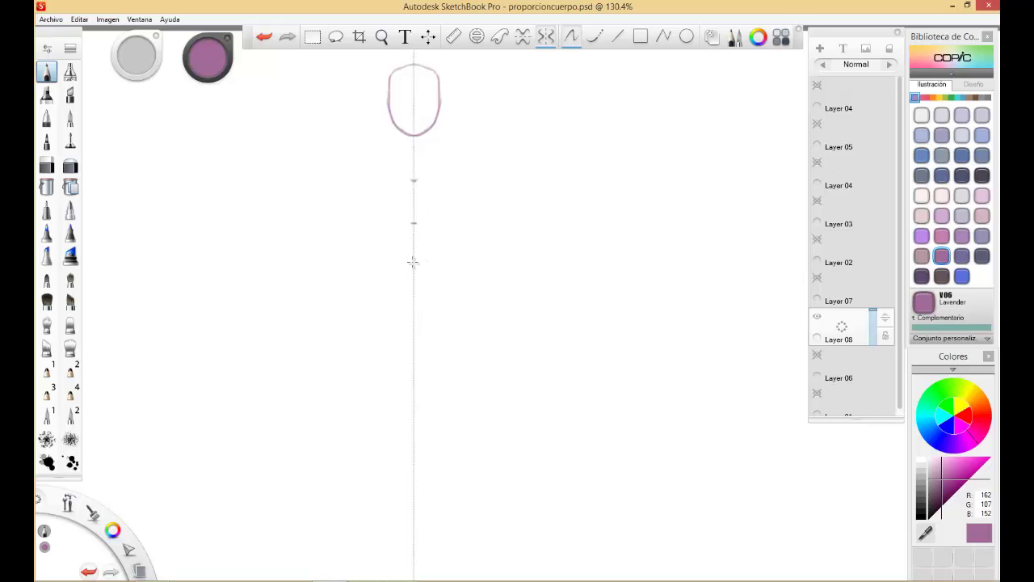
left_click(413, 262)
left_click(413, 307)
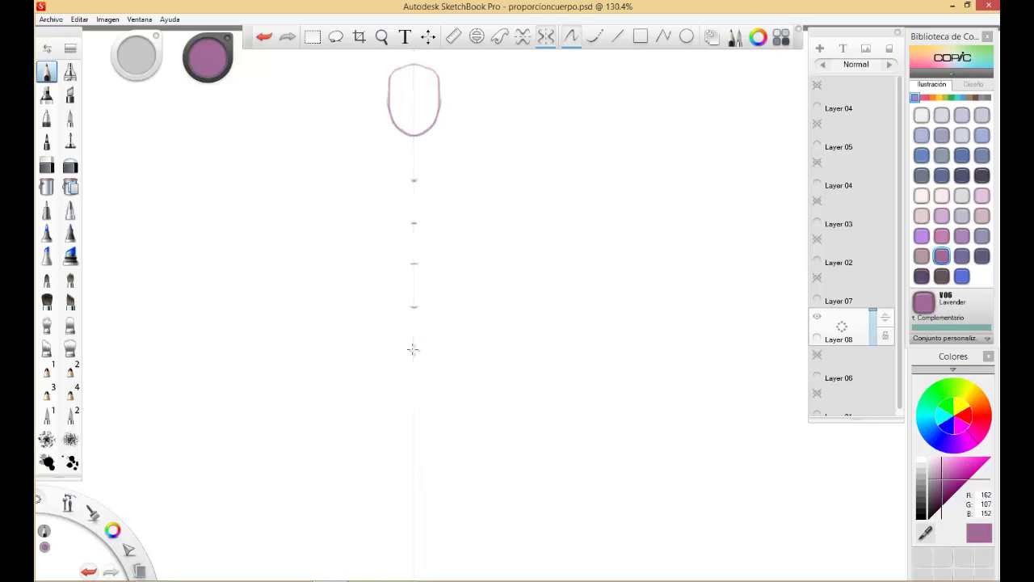
left_click(412, 349)
left_click(413, 391)
left_click(413, 435)
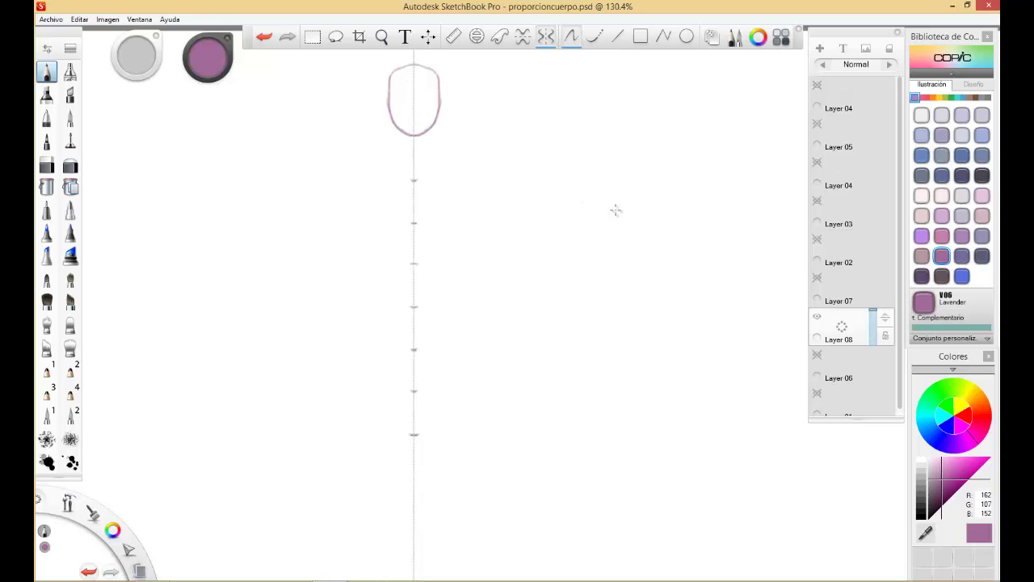
Add blue secondary ticks on the axis: two below the chin, one after the first tick, one after the fourth and one above the last
left_click(961, 276)
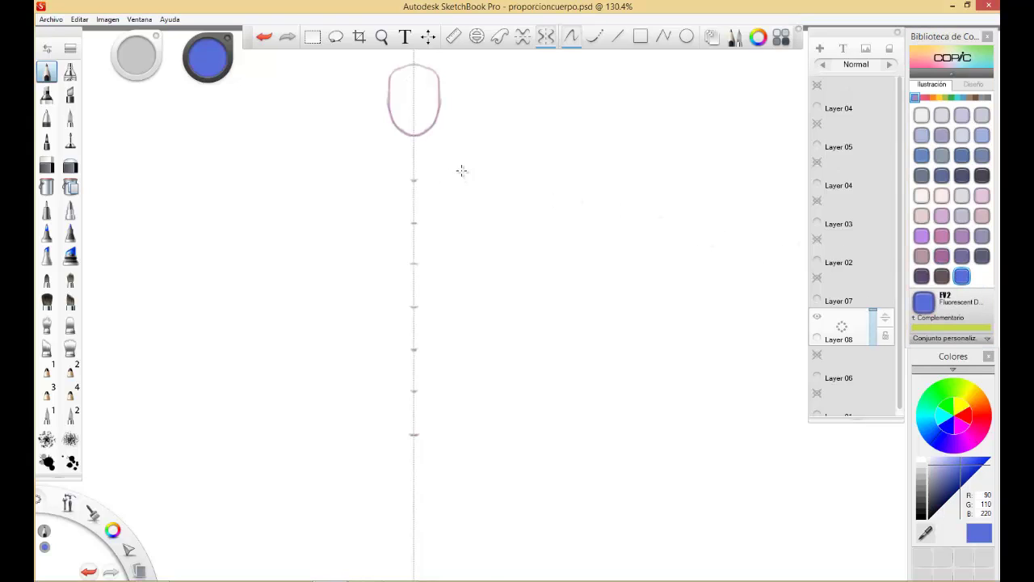
left_click(413, 164)
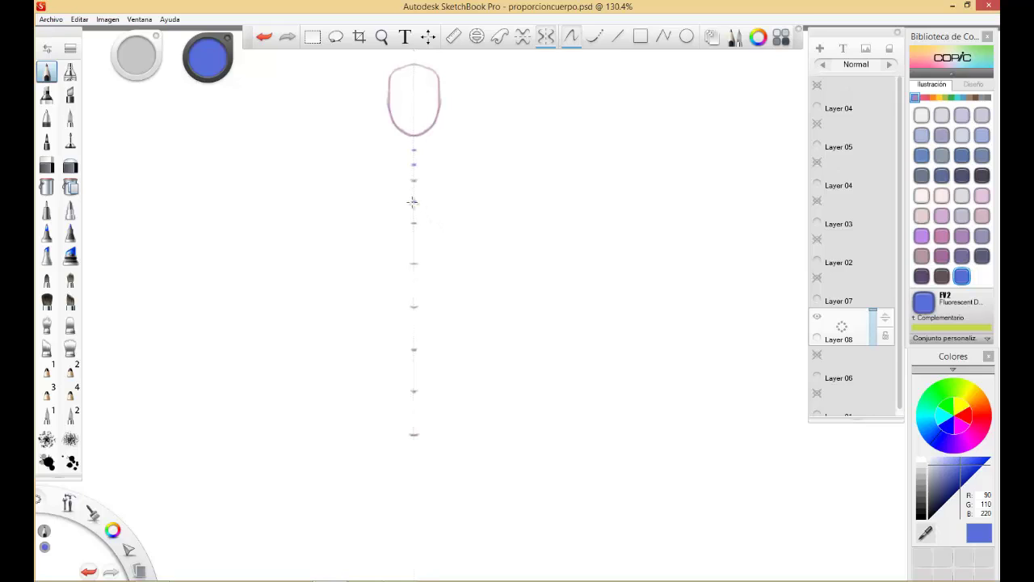
left_click(413, 202)
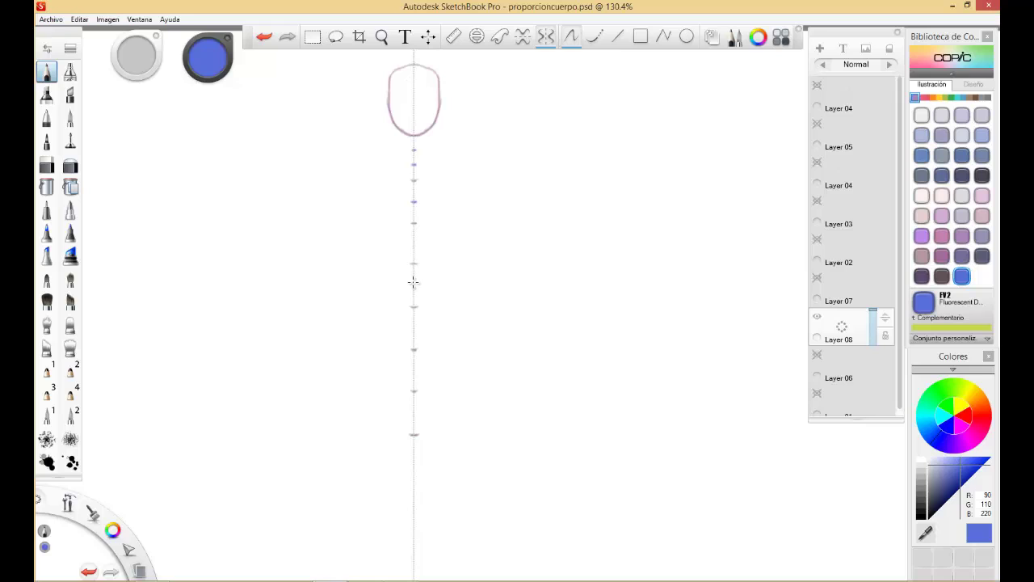
left_click(413, 328)
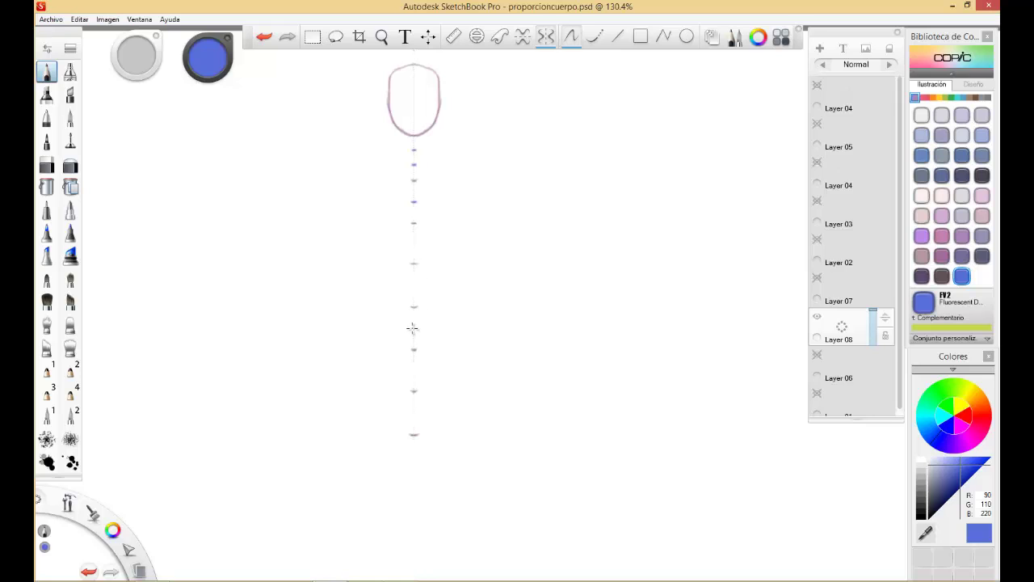
left_click(413, 420)
Draw the mirrored neck, round ribcage, shoulder caps and pelvis oval over the axis ticks in V05 Marigold
left_click(941, 235)
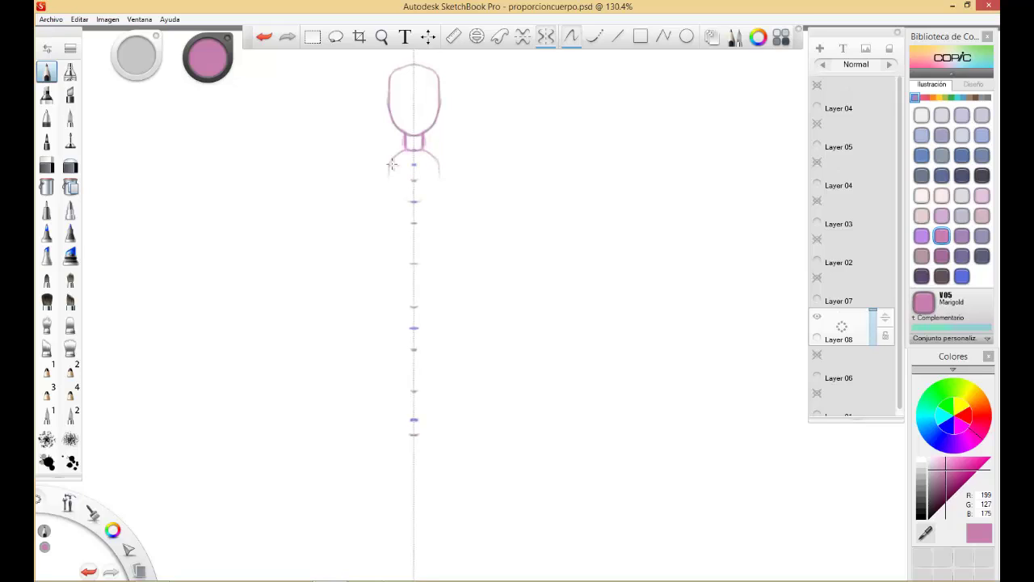
mouse_move(396, 154)
left_mouse_down()
mouse_move(404, 203)
mouse_move(421, 202)
mouse_move(412, 202)
mouse_move(413, 146)
mouse_move(391, 165)
mouse_move(399, 156)
mouse_move(392, 176)
mouse_move(389, 167)
mouse_move(393, 195)
mouse_move(425, 201)
mouse_move(419, 158)
mouse_move(390, 174)
mouse_move(441, 171)
mouse_move(415, 202)
left_mouse_up()
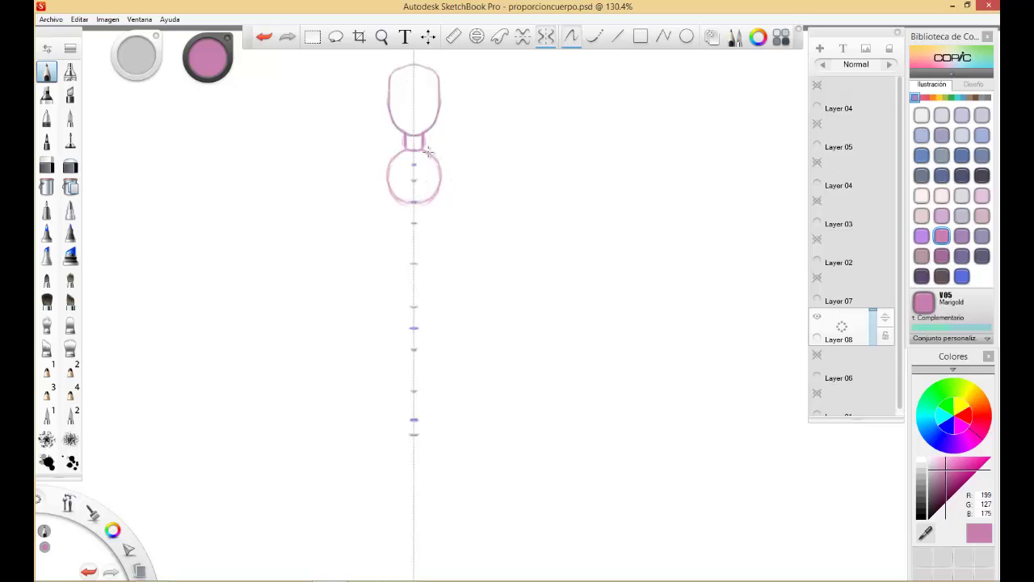
mouse_move(426, 151)
left_mouse_down()
mouse_move(445, 157)
mouse_move(444, 176)
left_mouse_up()
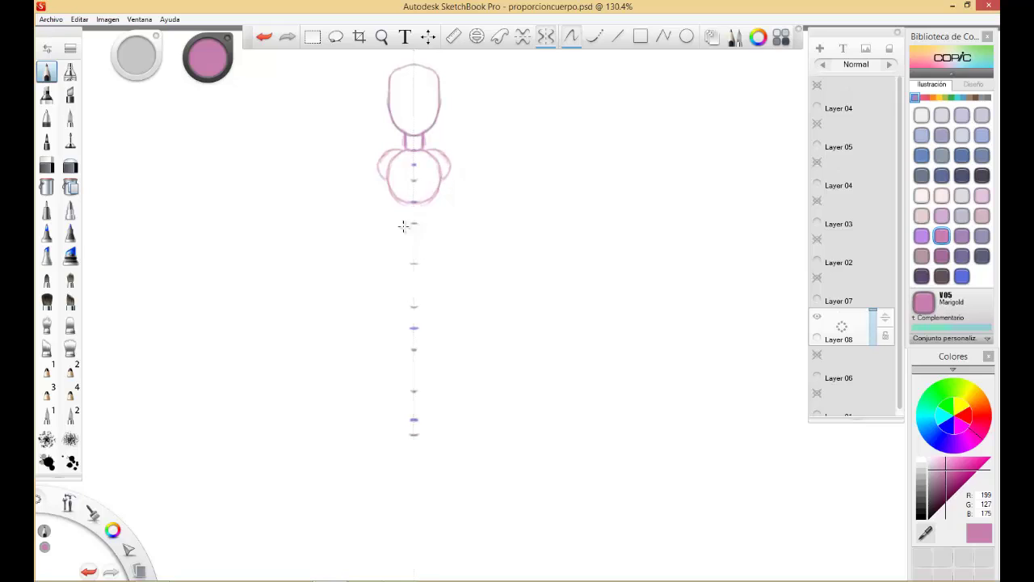
mouse_move(410, 223)
left_mouse_down()
mouse_move(405, 256)
mouse_move(389, 250)
mouse_move(418, 262)
mouse_move(396, 237)
mouse_move(414, 225)
mouse_move(396, 231)
mouse_move(410, 263)
left_mouse_up()
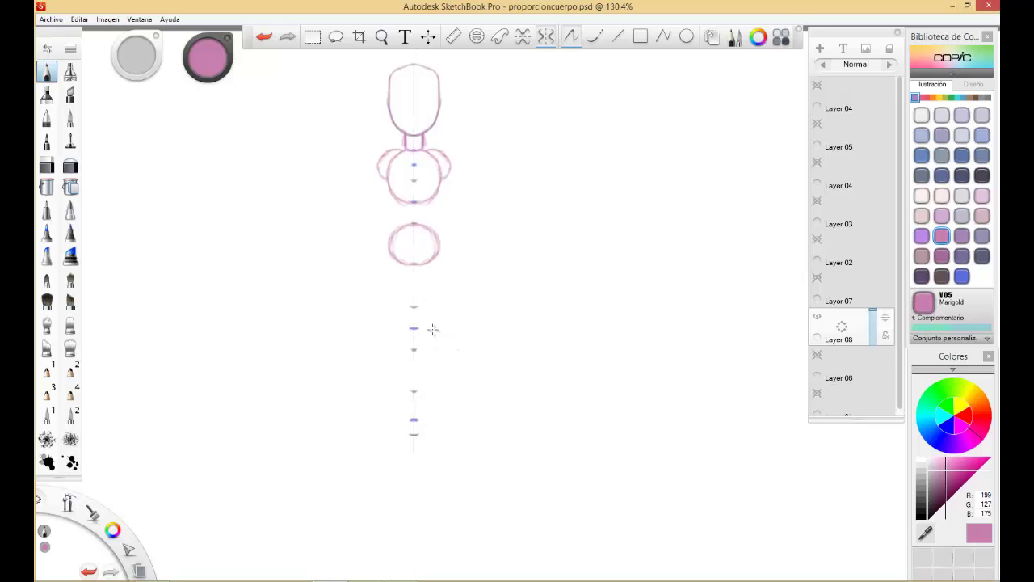
Draw mirrored knee circles beside the axis below the fourth tick and triangular feet at the lowest ticks
mouse_move(427, 329)
left_mouse_down()
mouse_move(441, 350)
mouse_move(446, 331)
left_mouse_up()
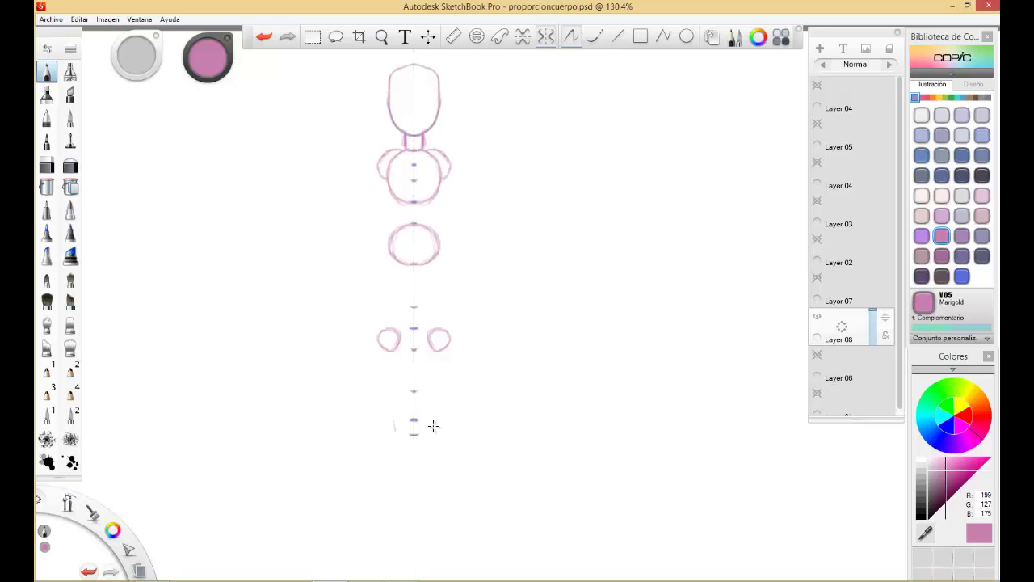
mouse_move(434, 419)
left_mouse_down()
mouse_move(450, 430)
mouse_move(436, 434)
mouse_move(462, 435)
mouse_move(437, 419)
mouse_move(435, 433)
left_mouse_up()
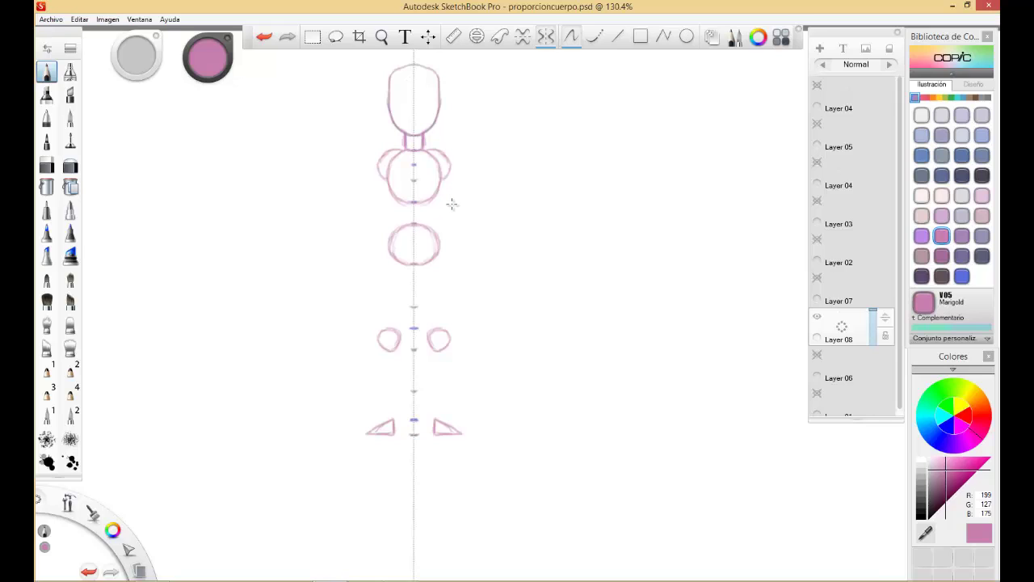
Draw the mirrored segmented arms with tapered hands and connect the ribcage to the pelvis with waist contours
left_click_drag(453, 227, 459, 228)
mouse_move(443, 179)
left_mouse_down()
mouse_move(453, 232)
mouse_move(461, 202)
mouse_move(457, 303)
left_mouse_up()
left_click_drag(467, 263, 460, 305)
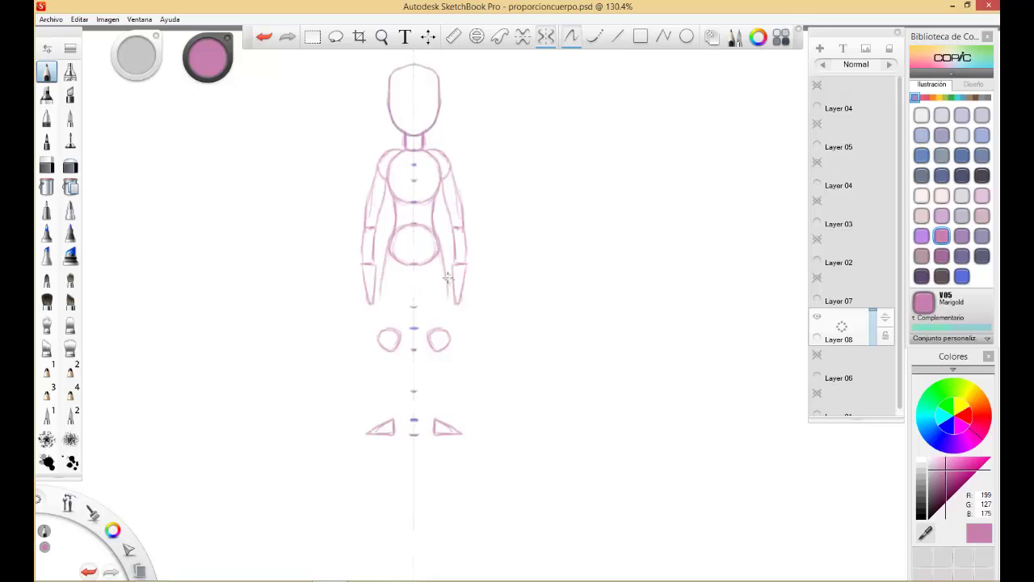
Sketch the mirrored legs, running the thighs from the pelvis to the knee circles and the calves down to the feet
left_click_drag(450, 288, 448, 322)
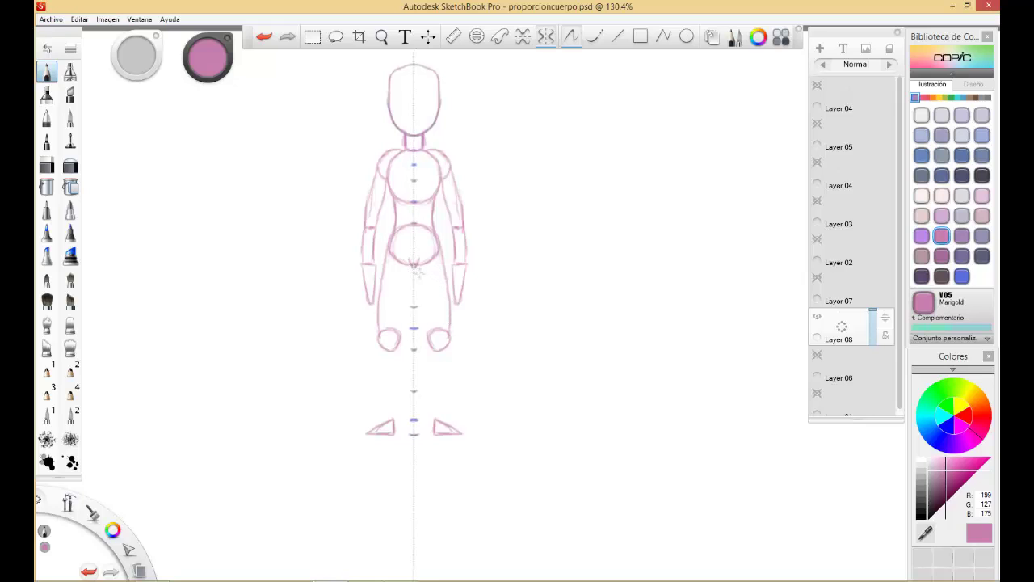
left_click_drag(413, 263, 418, 291)
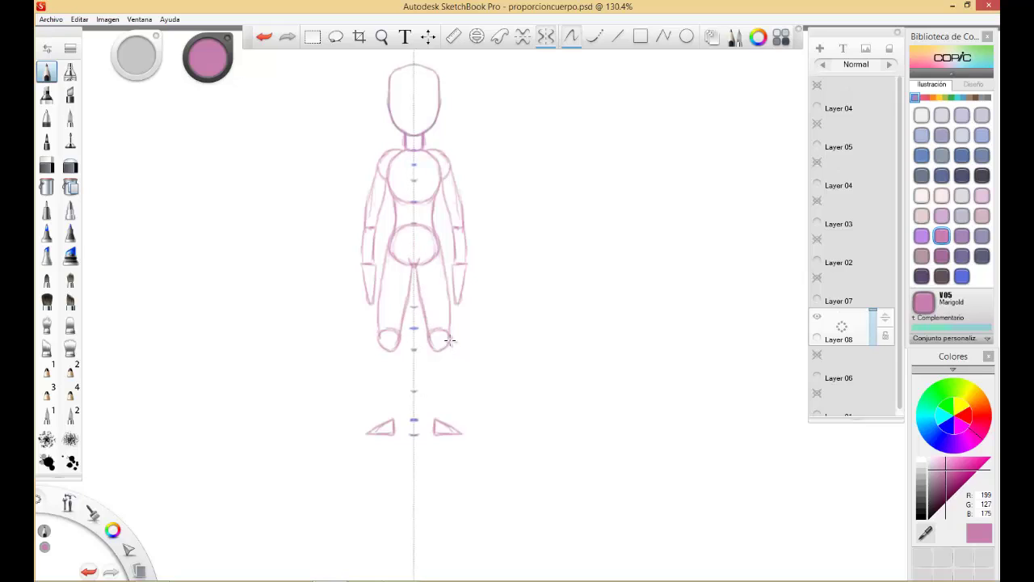
mouse_move(448, 339)
left_mouse_down()
mouse_move(449, 418)
mouse_move(447, 398)
left_mouse_up()
left_click_drag(433, 380, 438, 419)
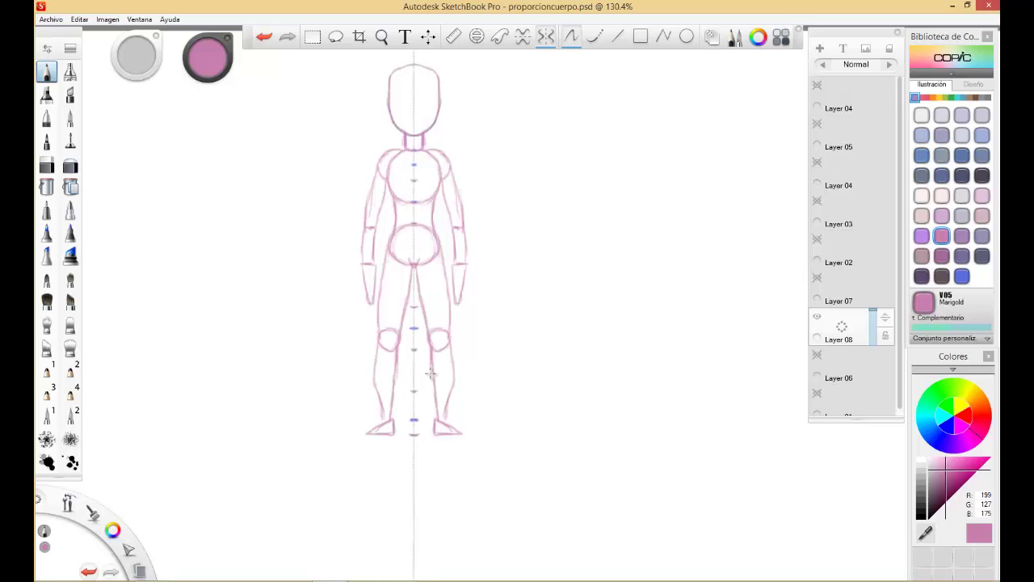
left_click_drag(432, 376, 436, 403)
left_click_drag(450, 346, 446, 420)
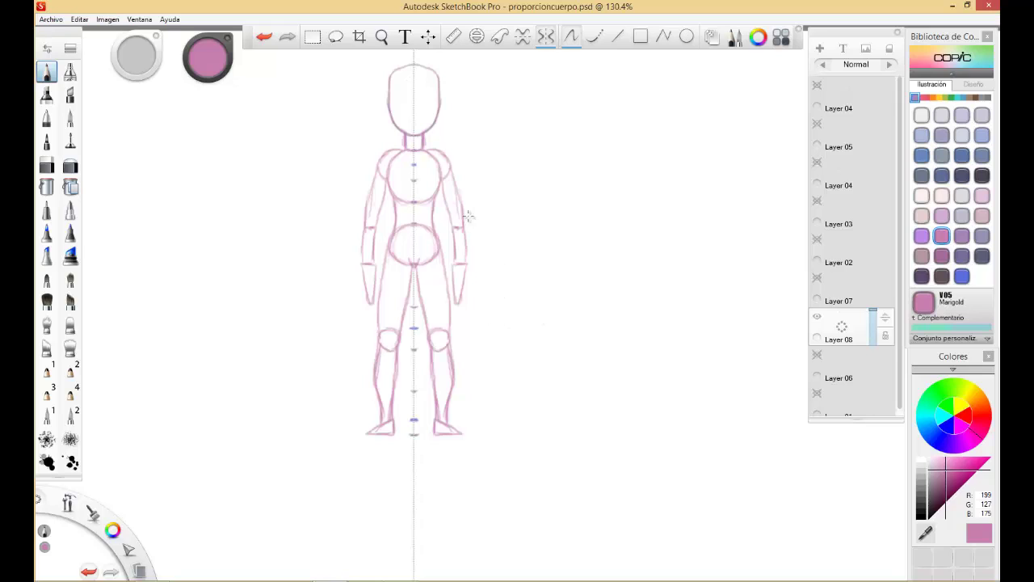
Briefly show Layer 06 to compare the figures, hide it again, and add horizontal face guides and mirrored ears to the head
left_click(817, 357)
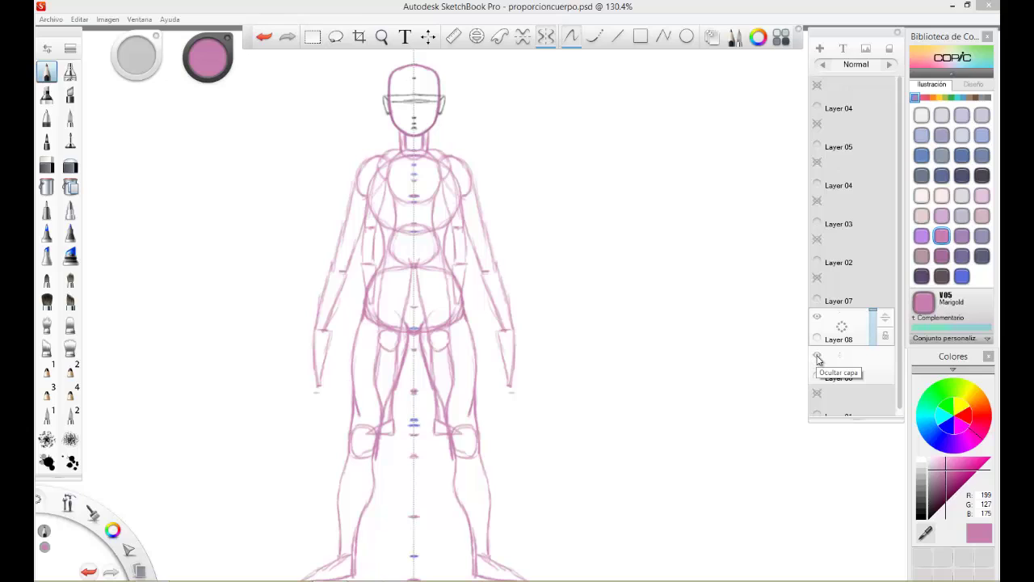
left_click(818, 358)
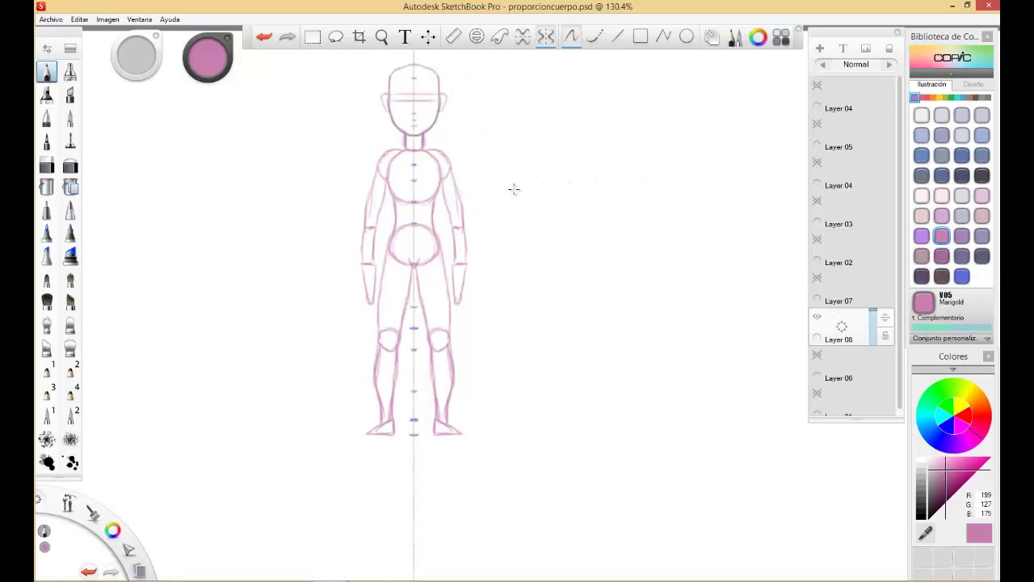
Add a new layer above Layer 08 for inking the head and set the brush color to black
key("space")
left_click_drag(460, 184, 565, 231)
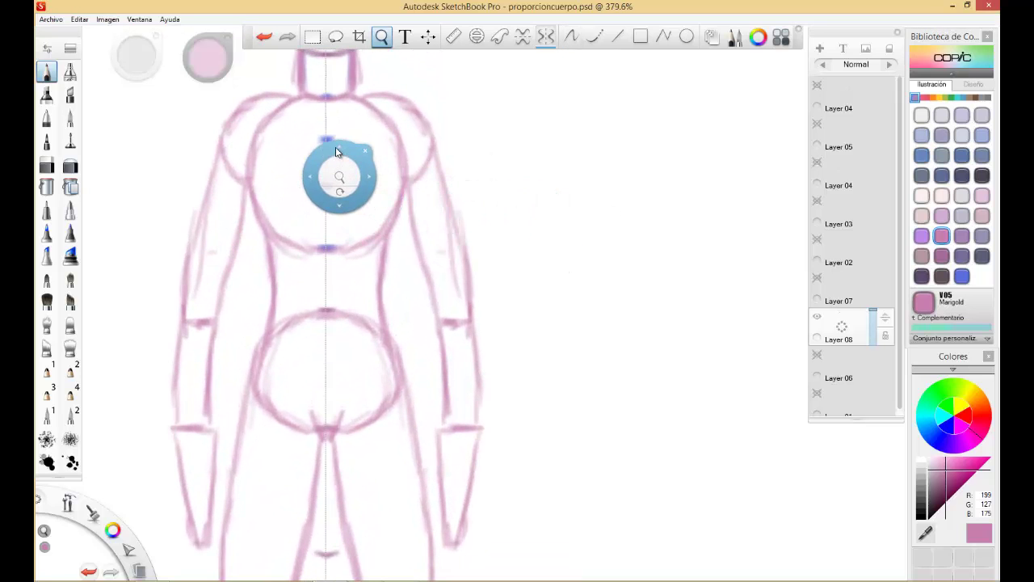
left_click_drag(336, 144, 336, 144)
left_click_drag(336, 144, 344, 157)
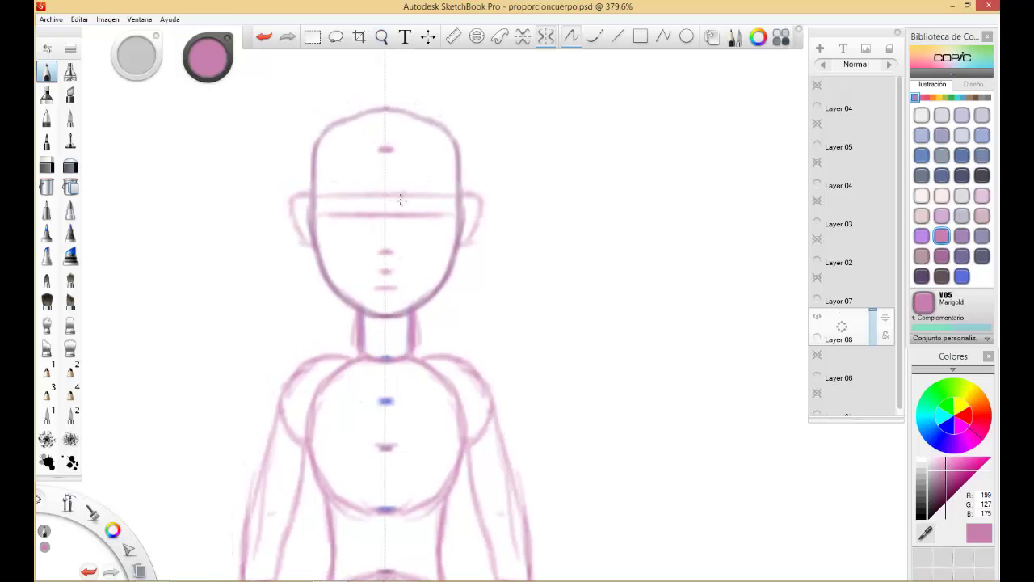
left_click(842, 310)
left_click(842, 295)
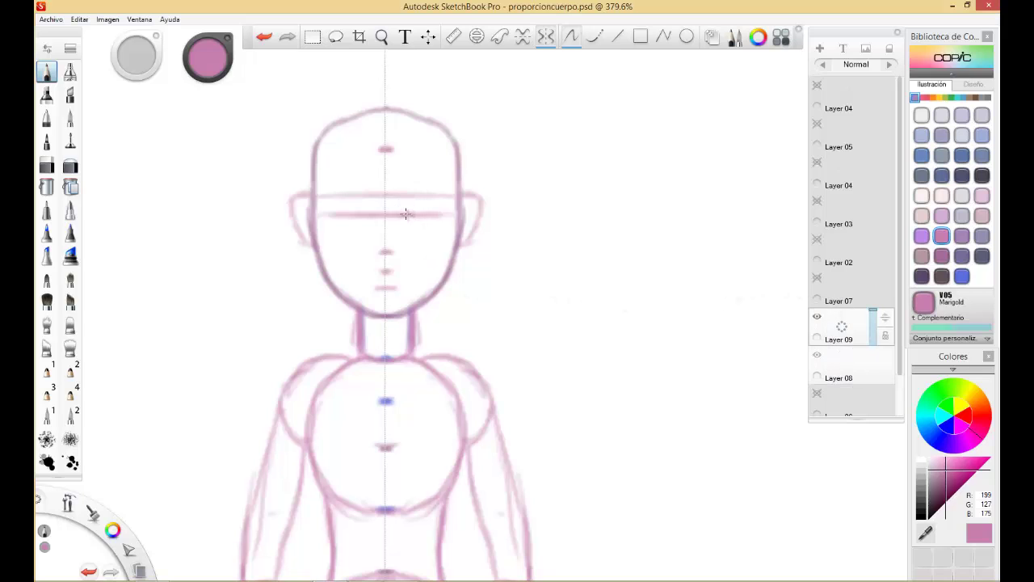
left_click(925, 521)
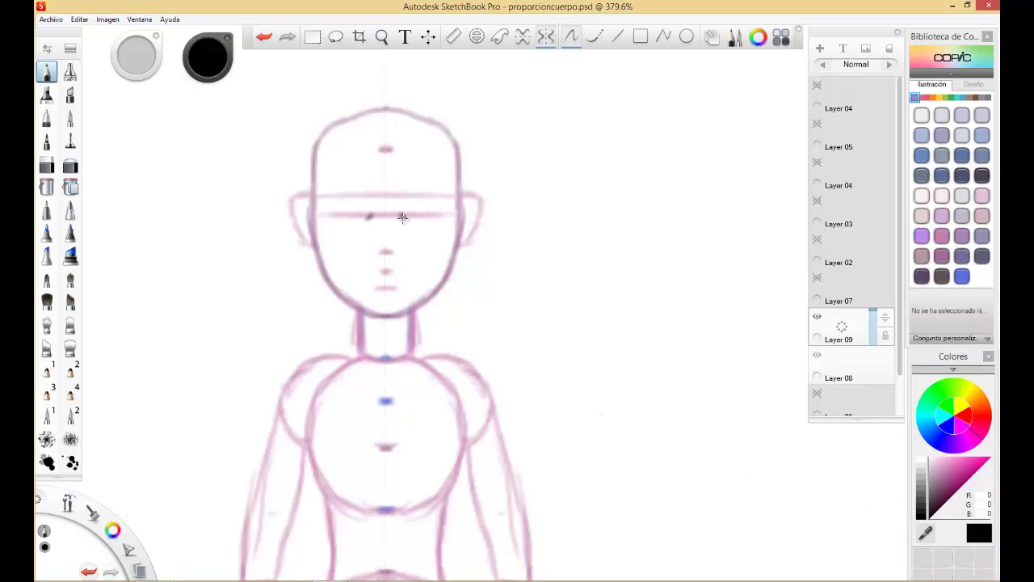
Ink the mirrored eyes on the eye guide with dark pupils and lashes, and draw arched eyebrows above them
left_click_drag(404, 214, 438, 215)
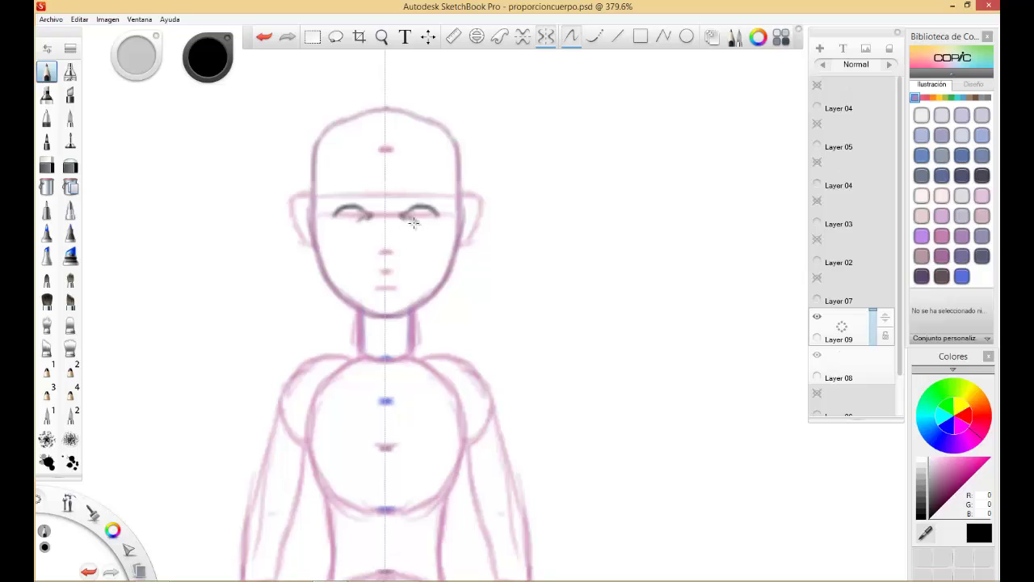
mouse_move(420, 225)
left_mouse_down()
mouse_move(438, 218)
mouse_move(416, 215)
left_mouse_up()
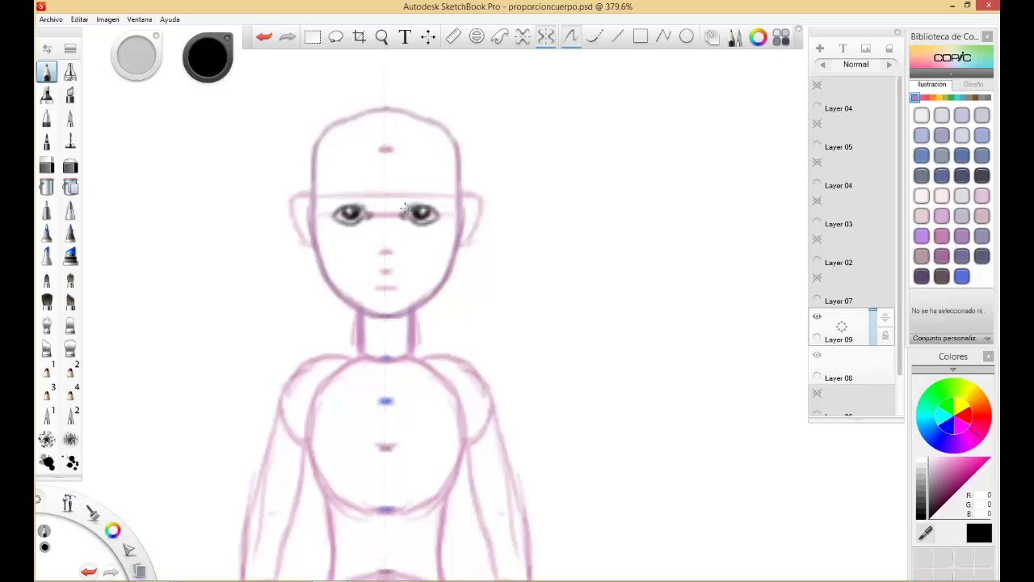
left_click_drag(432, 202, 434, 210)
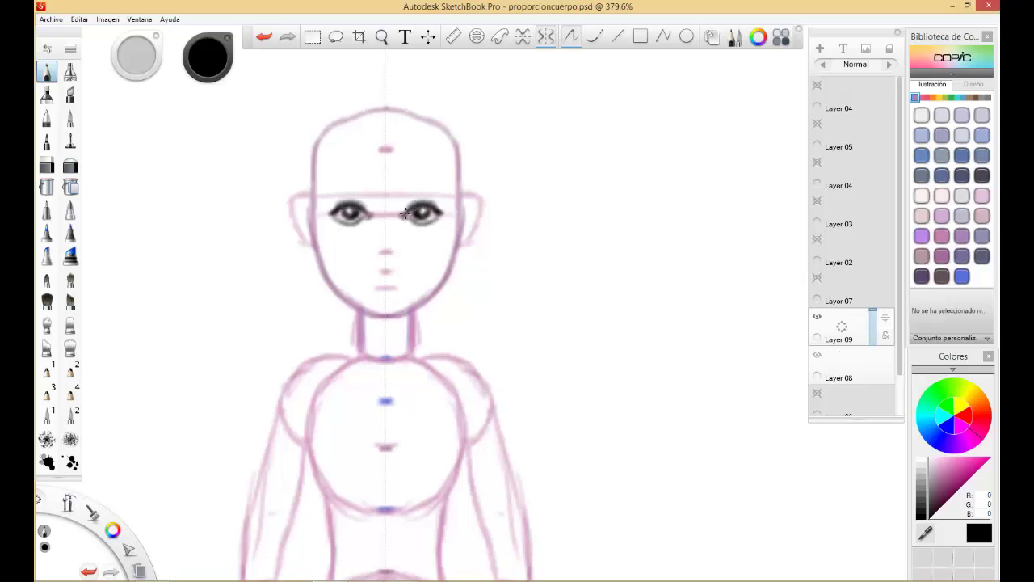
mouse_move(433, 207)
left_mouse_down()
mouse_move(441, 212)
mouse_move(421, 192)
mouse_move(433, 196)
mouse_move(412, 192)
mouse_move(445, 198)
mouse_move(404, 197)
mouse_move(442, 198)
left_mouse_up()
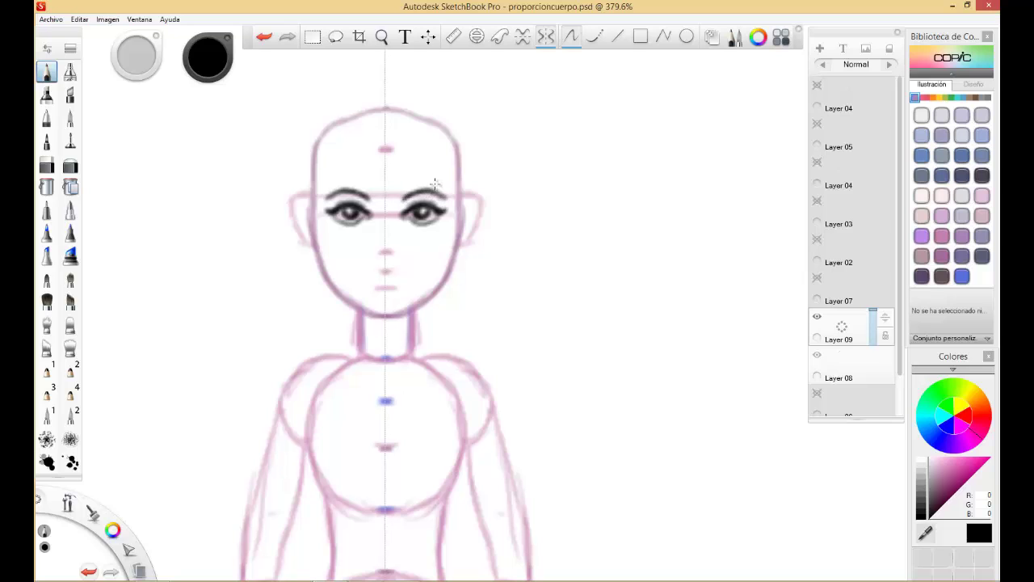
left_click_drag(403, 198, 430, 192)
Ink the nose on its guide tick, and draw the lips with a short chin crease below them
mouse_move(387, 252)
left_mouse_down()
mouse_move(396, 250)
mouse_move(390, 231)
left_mouse_up()
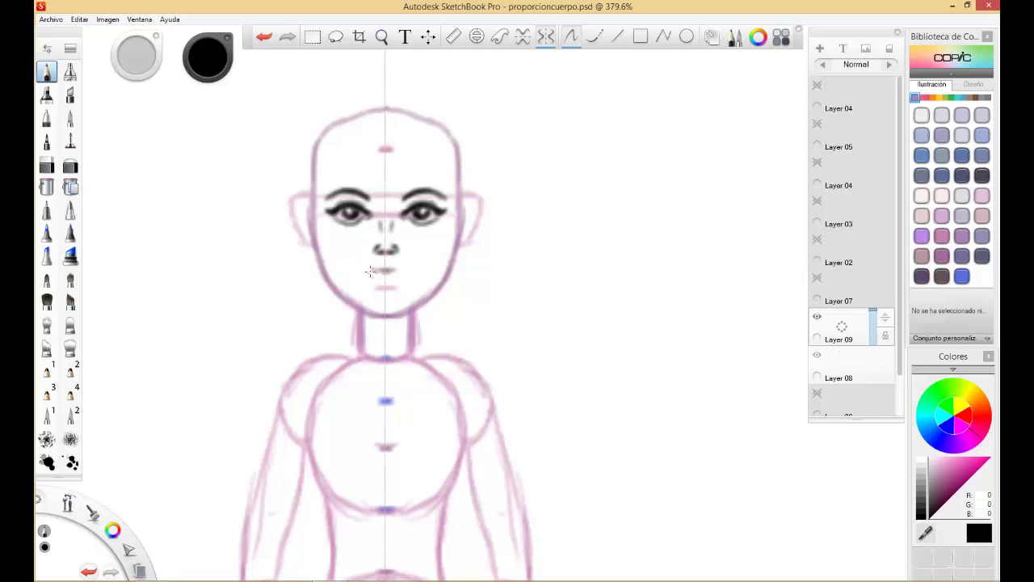
left_click_drag(387, 270, 403, 268)
left_click_drag(379, 268, 383, 269)
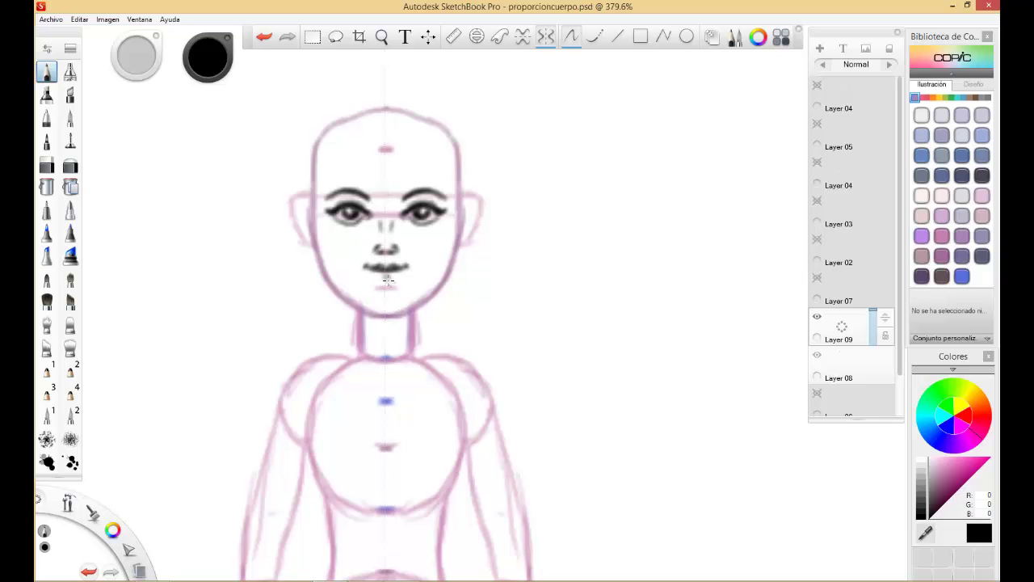
left_click_drag(380, 280, 394, 291)
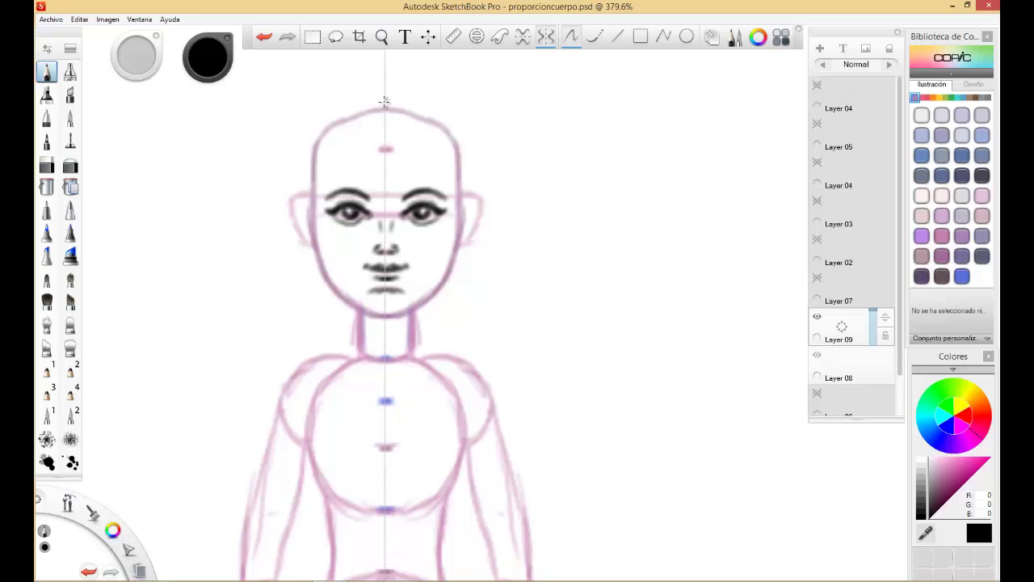
Draw the hair's center parting, crown strands and a short curved fringe framing the forehead down to the temples
mouse_move(385, 100)
left_mouse_down()
mouse_move(447, 107)
mouse_move(399, 108)
mouse_move(387, 114)
mouse_move(413, 107)
mouse_move(393, 132)
left_mouse_up()
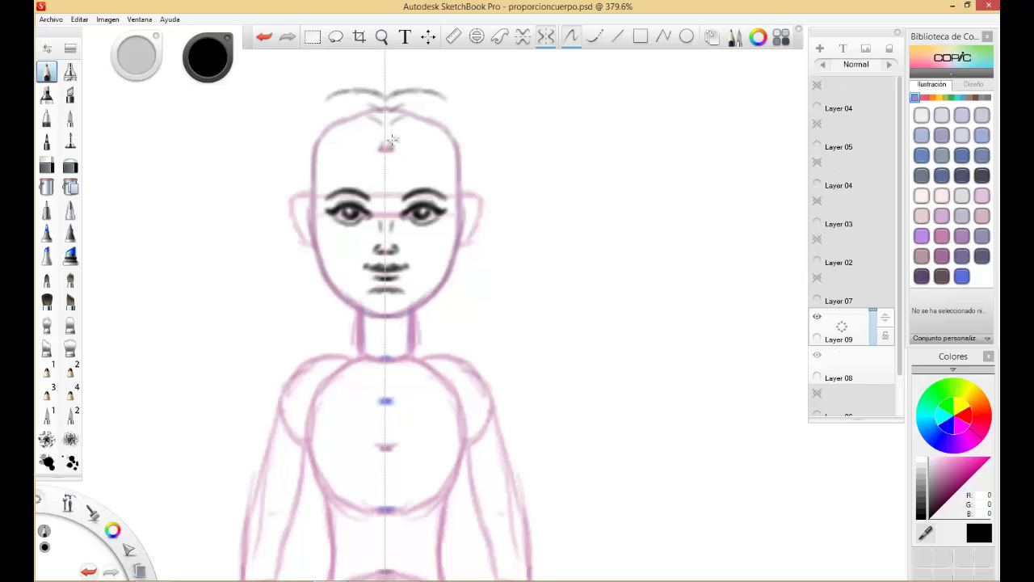
mouse_move(390, 140)
left_mouse_down()
mouse_move(413, 171)
mouse_move(390, 131)
mouse_move(401, 145)
mouse_move(392, 135)
mouse_move(429, 149)
mouse_move(386, 143)
mouse_move(426, 145)
mouse_move(407, 144)
mouse_move(439, 162)
mouse_move(445, 133)
mouse_move(441, 158)
left_mouse_up()
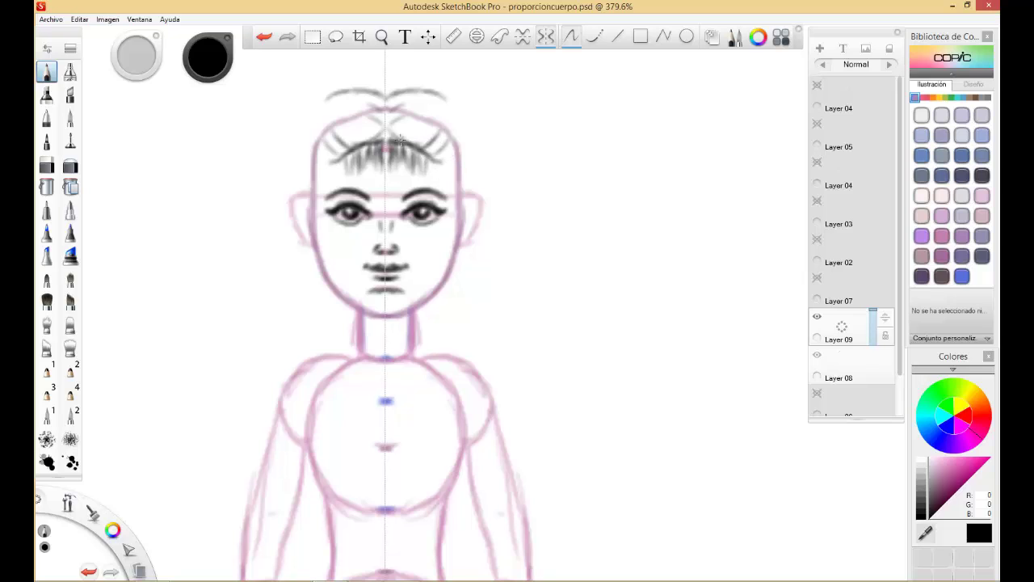
mouse_move(415, 122)
left_mouse_down()
mouse_move(439, 134)
mouse_move(444, 100)
left_mouse_up()
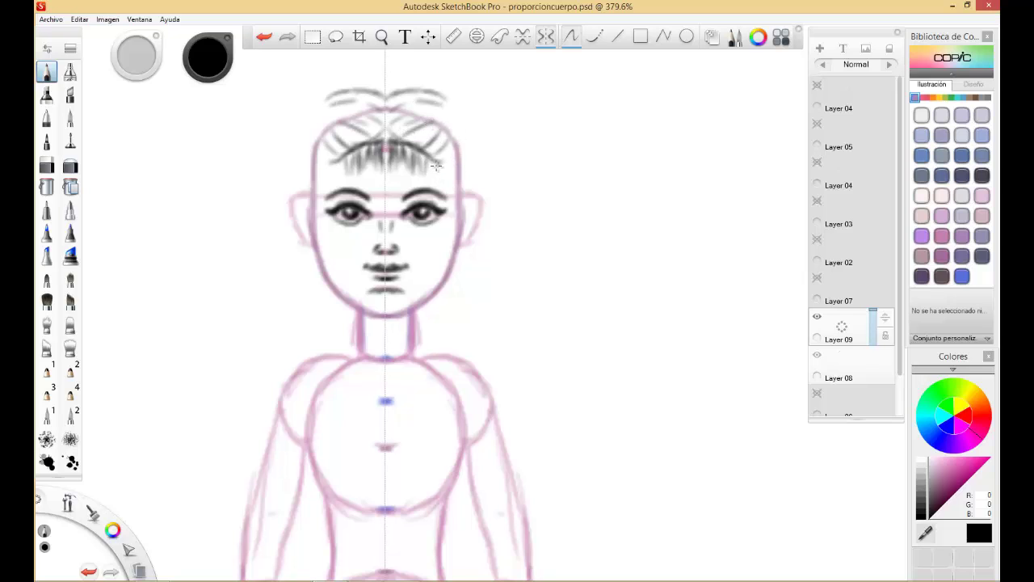
mouse_move(435, 164)
left_mouse_down()
mouse_move(454, 221)
mouse_move(440, 181)
mouse_move(395, 179)
left_mouse_up()
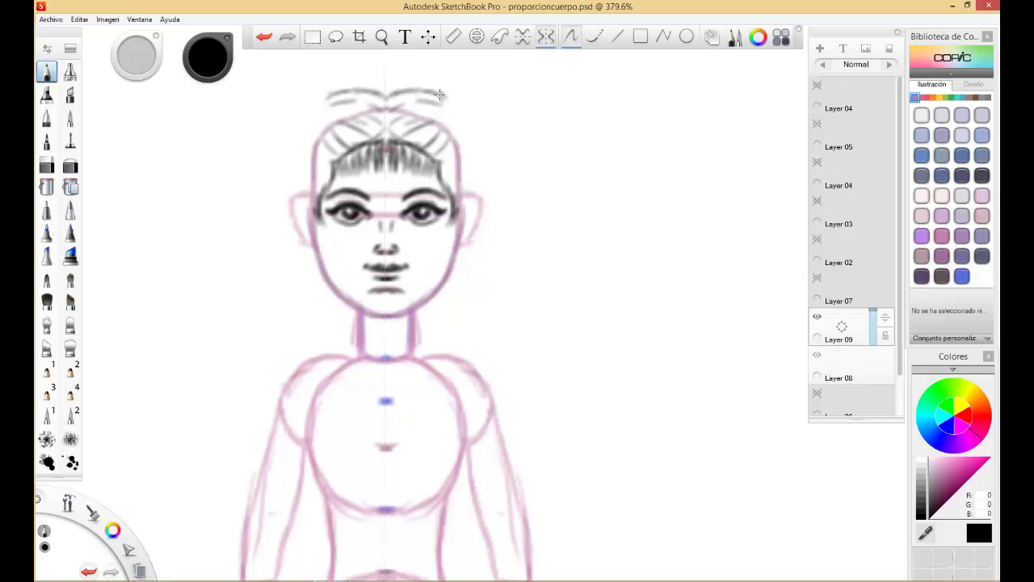
Outline the hair around the head and draw two mirrored curved pigtails with hair ties and inner strands
left_click_drag(440, 95, 476, 117)
mouse_move(461, 196)
left_mouse_down()
mouse_move(479, 127)
mouse_move(469, 105)
mouse_move(485, 112)
mouse_move(488, 130)
mouse_move(472, 116)
mouse_move(488, 139)
mouse_move(478, 112)
mouse_move(495, 118)
mouse_move(497, 100)
mouse_move(521, 99)
mouse_move(544, 138)
mouse_move(540, 197)
left_mouse_up()
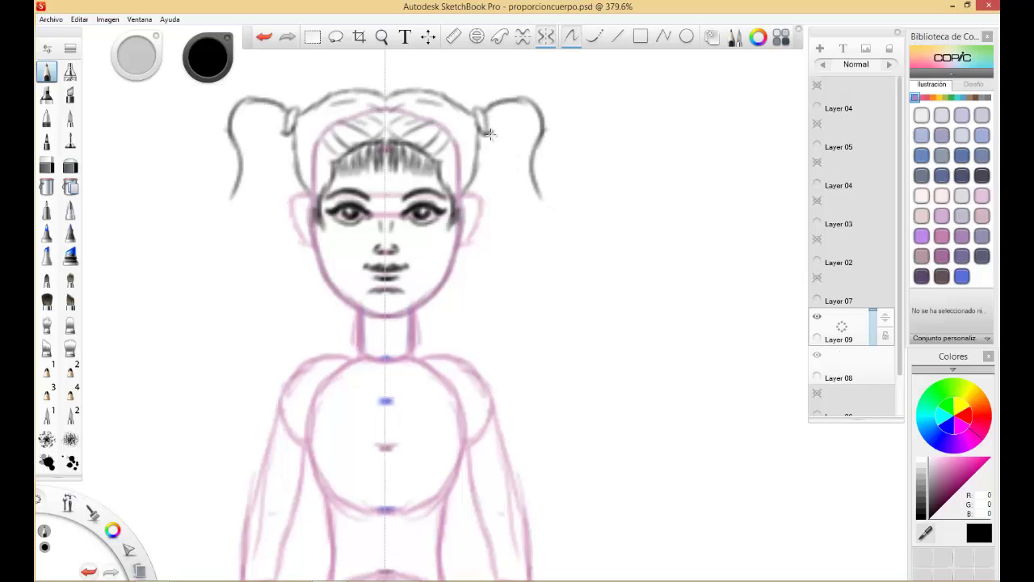
mouse_move(491, 134)
left_mouse_down()
mouse_move(515, 137)
mouse_move(551, 201)
left_mouse_up()
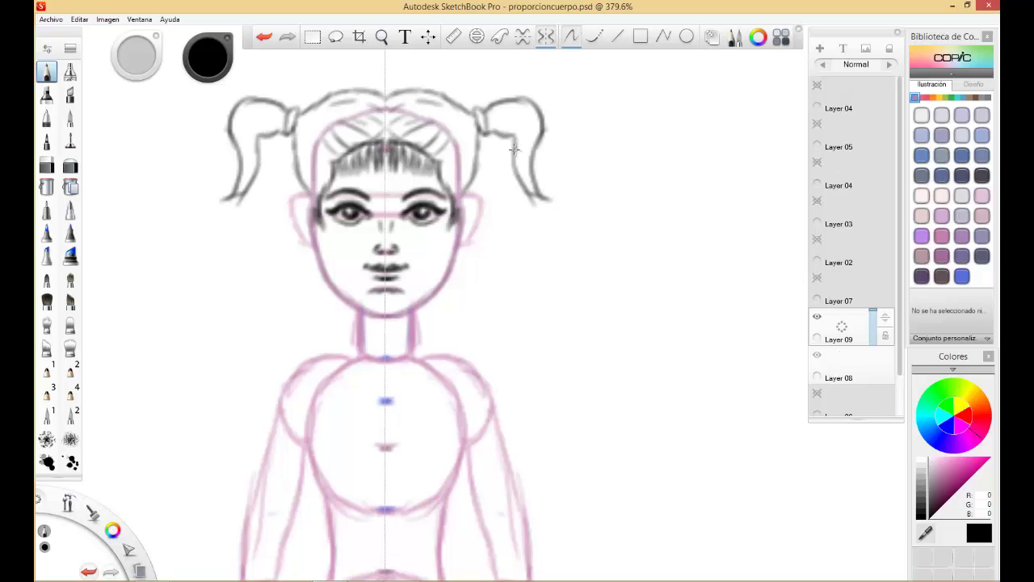
mouse_move(509, 137)
left_mouse_down()
mouse_move(501, 133)
mouse_move(521, 181)
left_mouse_up()
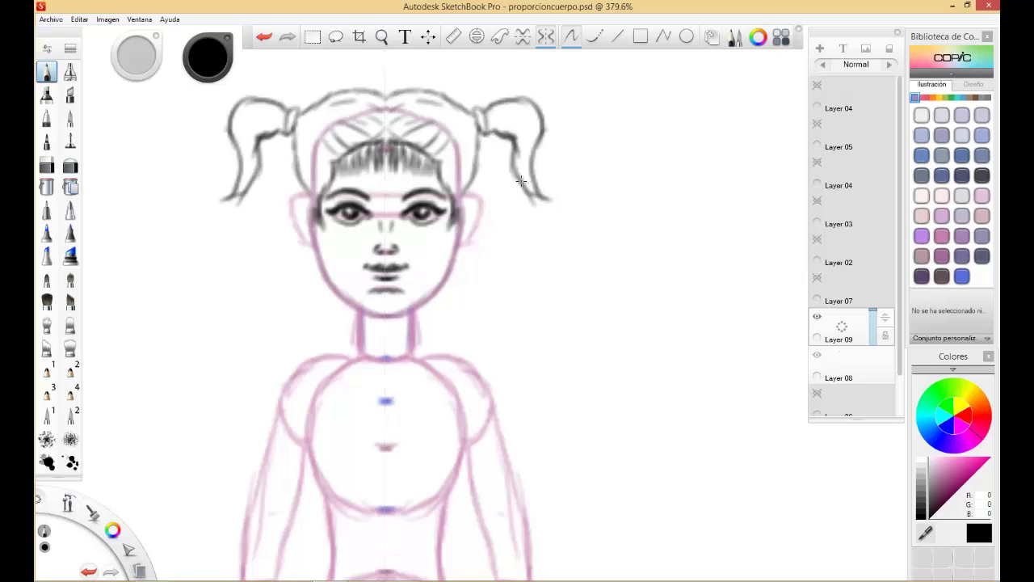
mouse_move(490, 128)
left_mouse_down()
mouse_move(527, 122)
mouse_move(519, 145)
mouse_move(531, 176)
left_mouse_up()
Fill in the hair and fringe with extra strands, and ink the mirrored ears and jawline
mouse_move(411, 108)
left_mouse_down()
mouse_move(470, 140)
mouse_move(441, 183)
left_mouse_up()
mouse_move(471, 138)
left_mouse_down()
mouse_move(466, 194)
mouse_move(483, 202)
mouse_move(463, 248)
left_mouse_up()
mouse_move(399, 165)
left_mouse_down()
mouse_move(386, 189)
mouse_move(428, 185)
left_mouse_up()
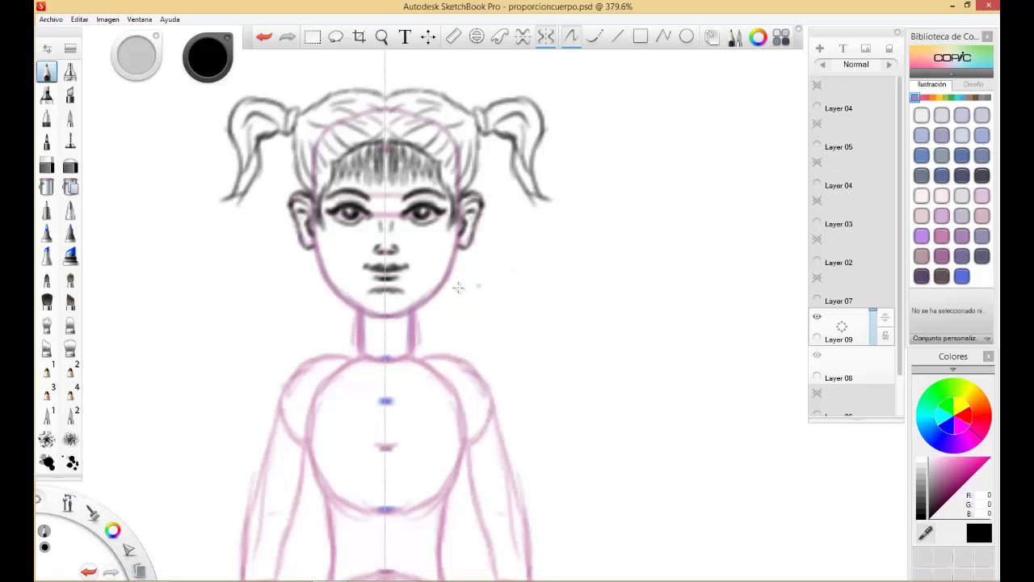
mouse_move(456, 235)
left_mouse_down()
mouse_move(449, 278)
mouse_move(453, 254)
mouse_move(442, 289)
mouse_move(446, 281)
mouse_move(387, 319)
left_mouse_up()
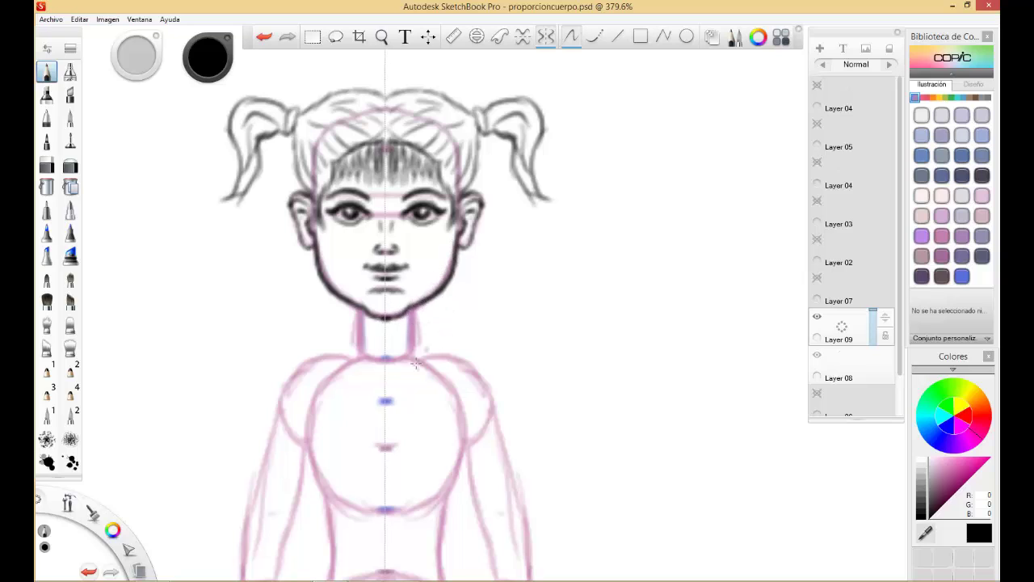
Ink the neck with its inner muscle lines, and draw the collarbones and rounded shoulders
left_click_drag(417, 333, 450, 355)
left_click_drag(412, 308, 414, 356)
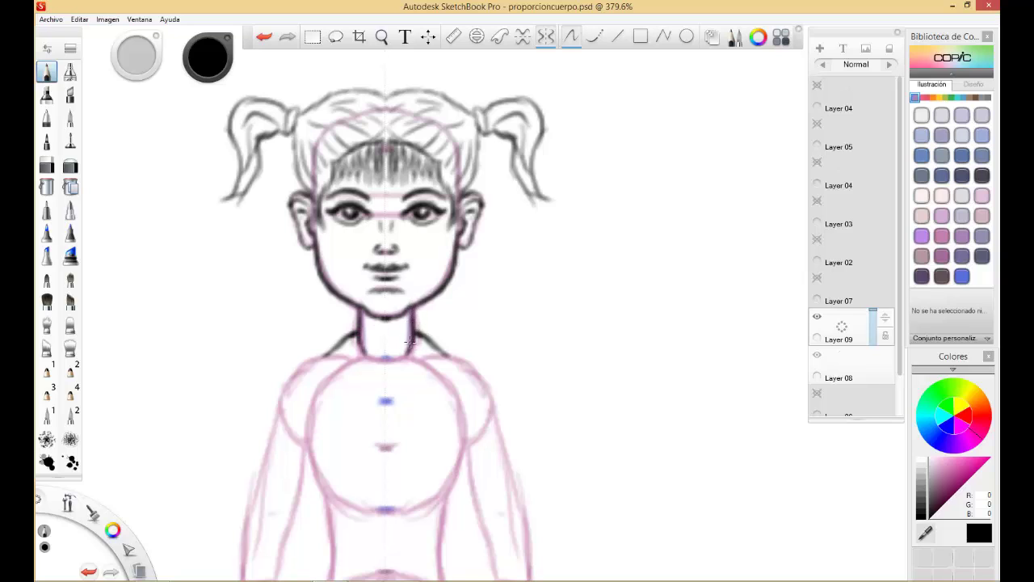
left_click_drag(404, 317, 401, 333)
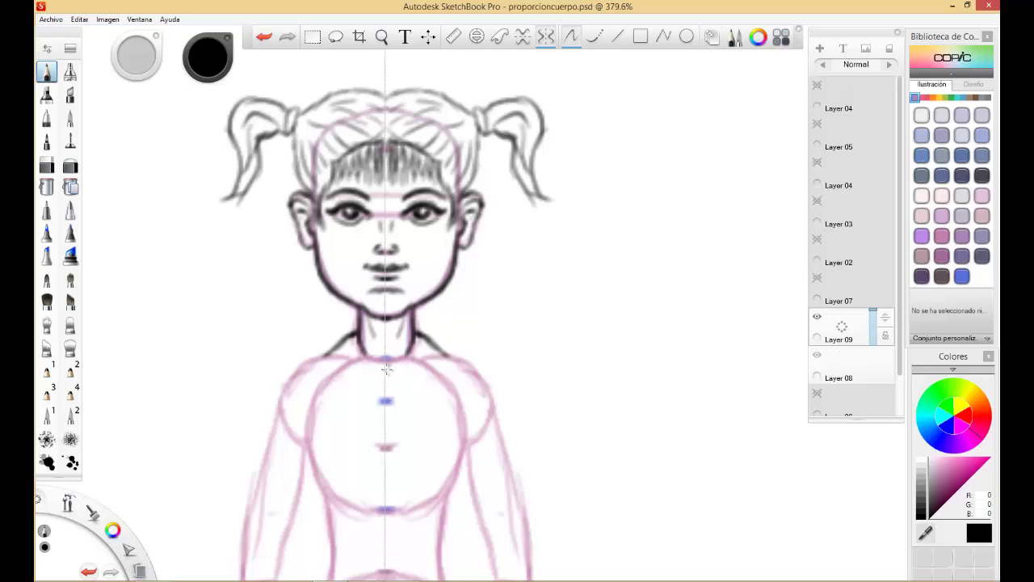
mouse_move(386, 377)
left_mouse_down()
mouse_move(475, 362)
mouse_move(492, 412)
left_mouse_up()
Ink the outer contour of both mirrored upper arms from the shoulders down to the elbows
key("space")
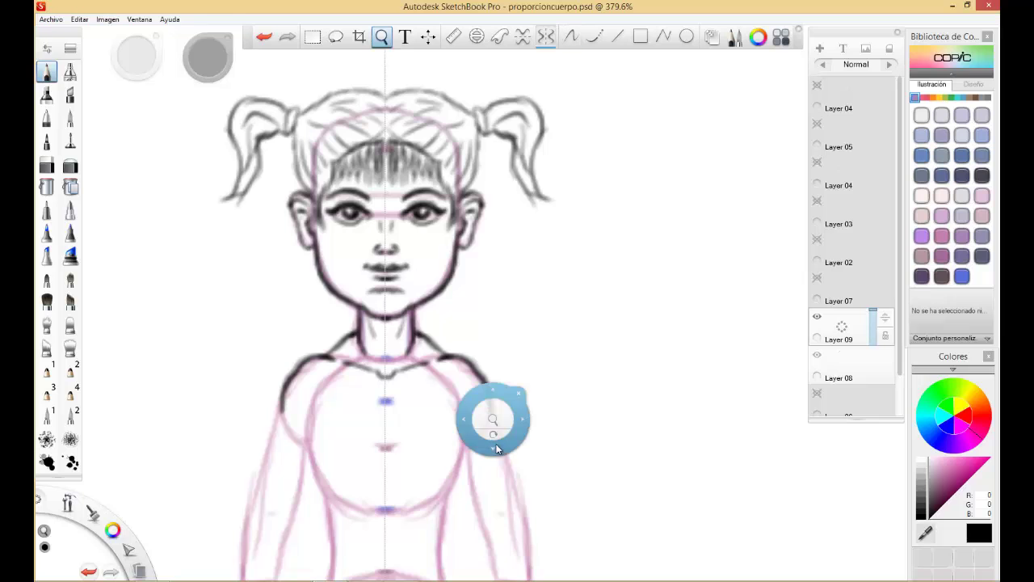
left_click_drag(496, 448, 497, 446)
left_click_drag(425, 209, 464, 315)
left_click_drag(445, 253, 472, 334)
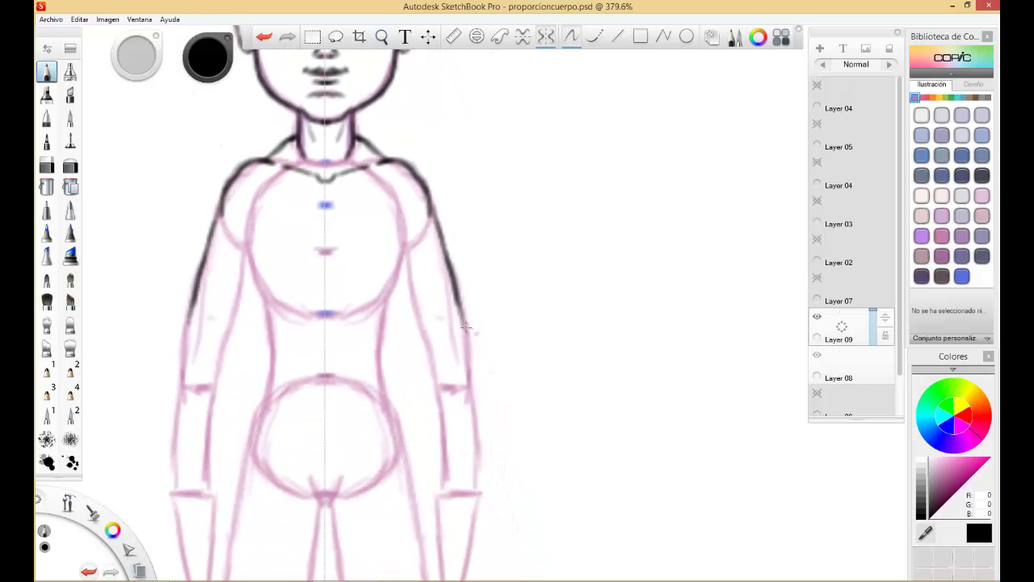
left_click_drag(457, 300, 470, 381)
Ink the inner contour of the mirrored arms from the armpits, and outline the forearms down to the wrists
mouse_move(433, 202)
left_mouse_down()
mouse_move(441, 250)
mouse_move(404, 247)
mouse_move(413, 289)
left_mouse_up()
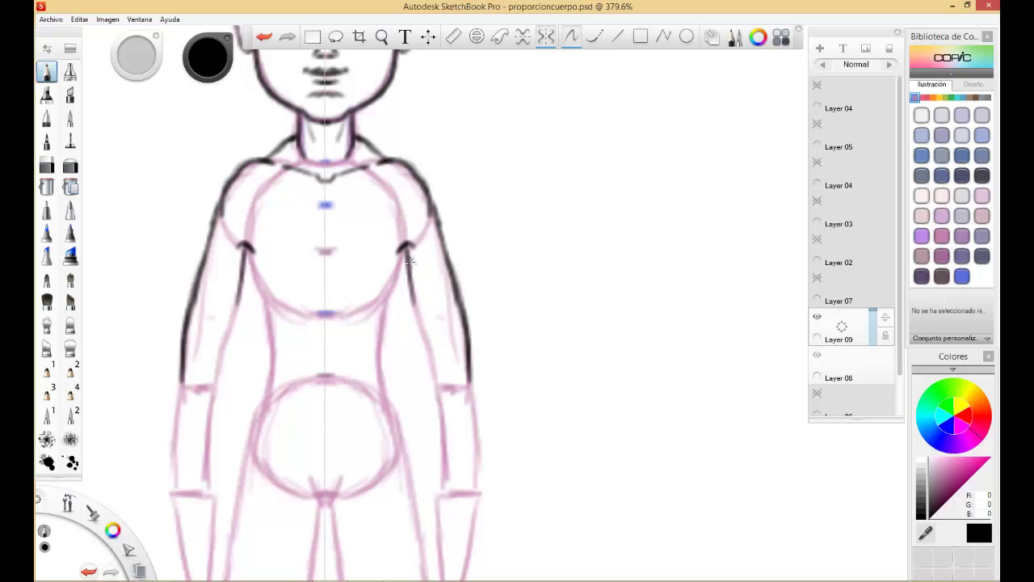
key("ctrl+z")
mouse_move(405, 247)
left_mouse_down()
mouse_move(443, 387)
mouse_move(474, 407)
mouse_move(476, 470)
left_mouse_up()
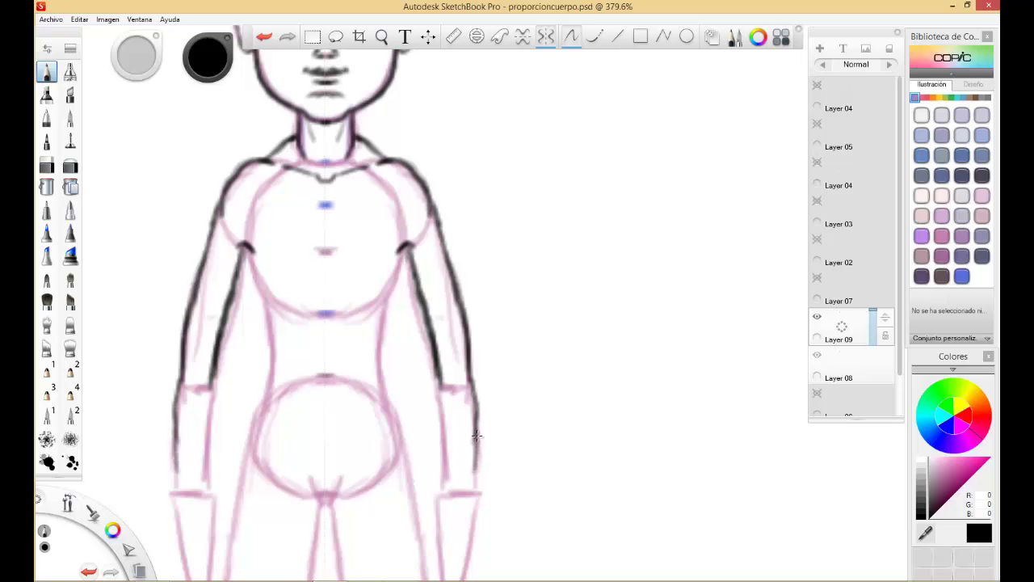
left_click_drag(477, 431, 471, 489)
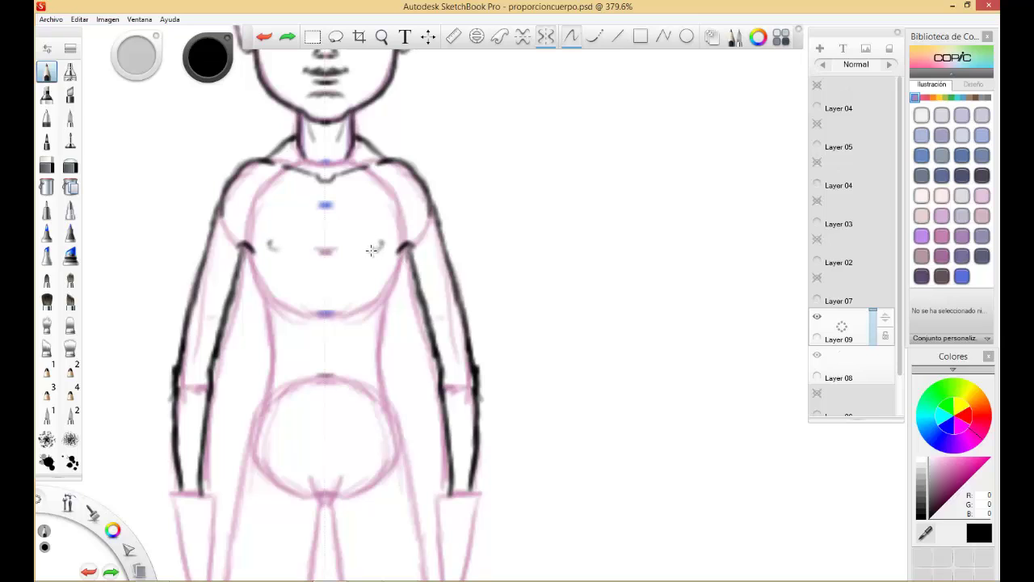
Add short anatomical contour lines to the torso, and ink its mirrored sides from the armpits to the waist
mouse_move(377, 249)
left_mouse_down()
mouse_move(383, 243)
mouse_move(355, 257)
mouse_move(381, 262)
left_mouse_up()
left_click_drag(379, 261, 362, 264)
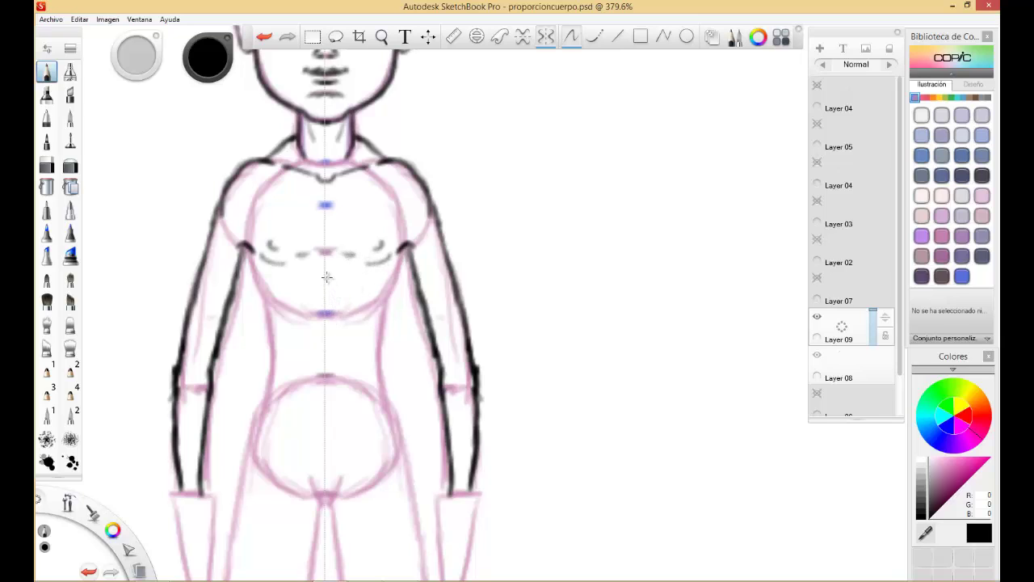
left_click_drag(322, 272, 328, 270)
mouse_move(334, 282)
left_mouse_down()
mouse_move(355, 301)
mouse_move(342, 286)
left_mouse_up()
left_click_drag(356, 355, 352, 393)
left_click_drag(347, 420, 340, 450)
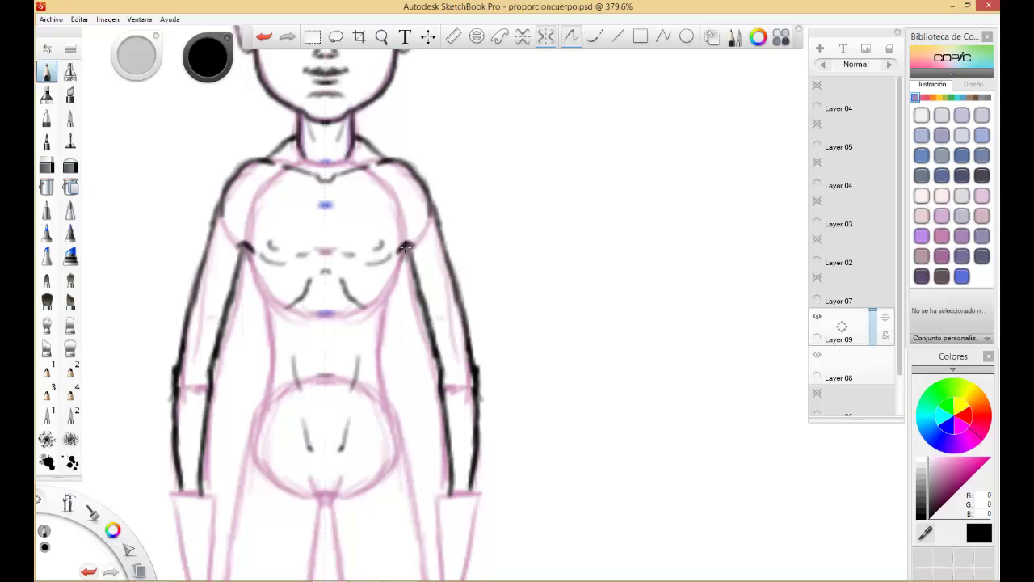
mouse_move(406, 249)
left_mouse_down()
mouse_move(378, 316)
mouse_move(389, 303)
mouse_move(380, 391)
left_mouse_up()
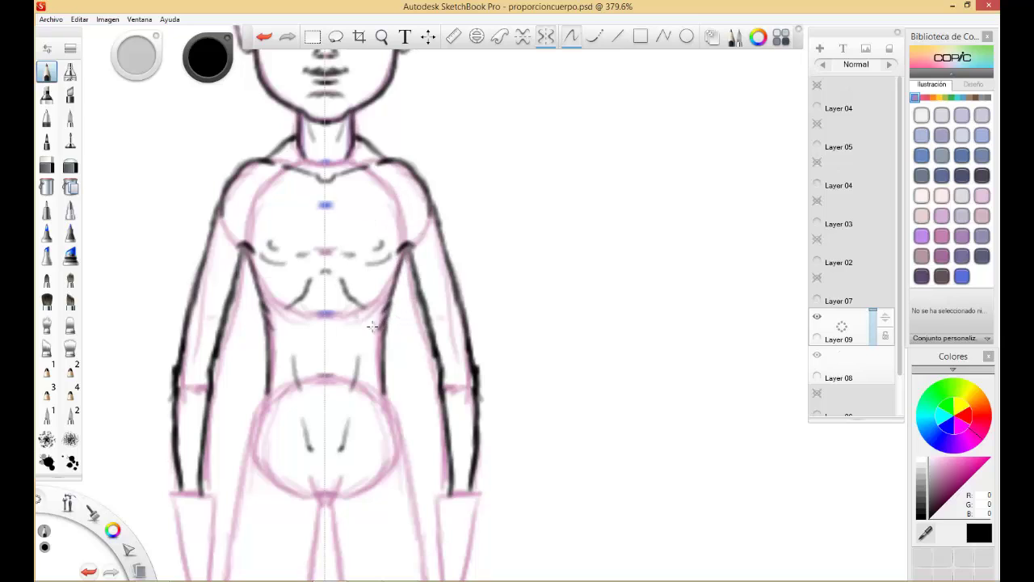
Ink the mirrored hands below the wrists, with thumbs and slightly curled fingers
key("space")
left_click_drag(473, 411, 440, 168)
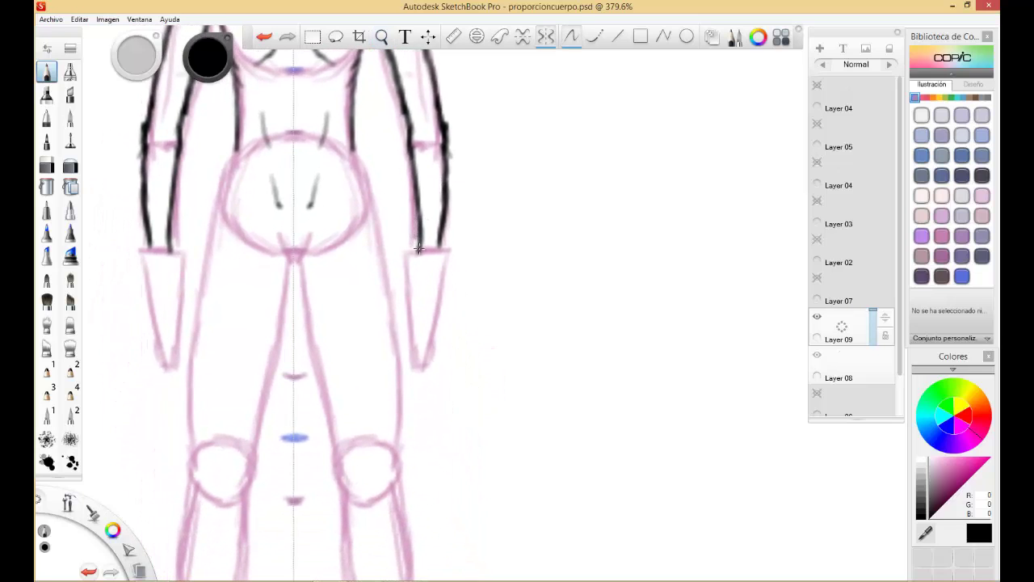
left_click_drag(417, 250, 411, 272)
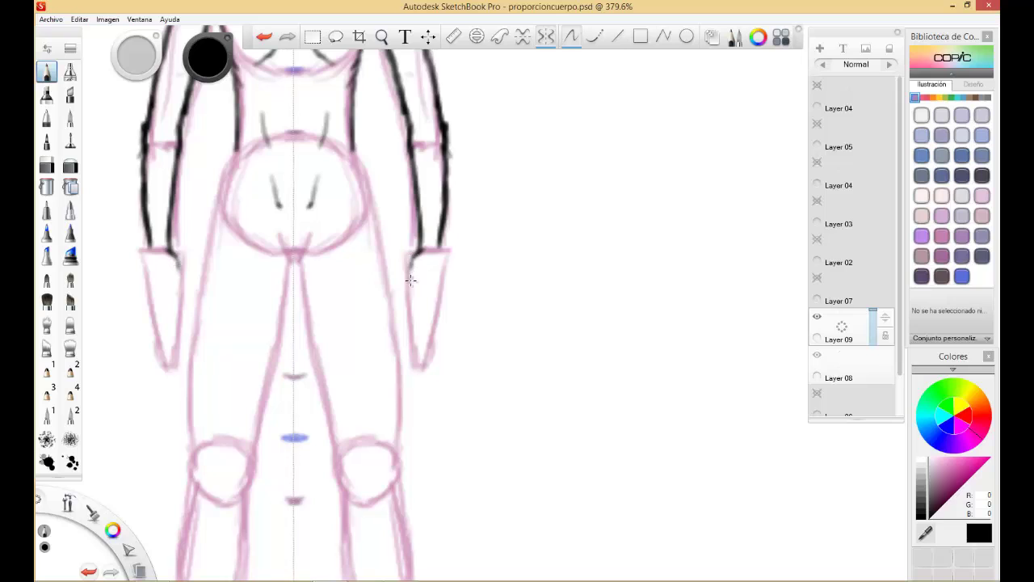
mouse_move(149, 242)
left_mouse_down()
mouse_move(142, 371)
mouse_move(142, 322)
mouse_move(166, 264)
left_mouse_up()
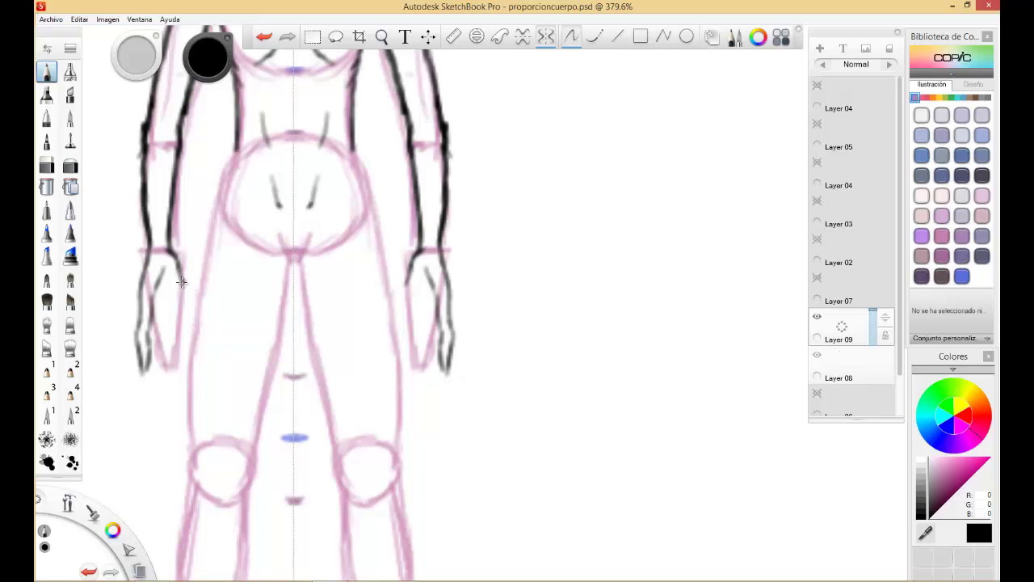
mouse_move(180, 280)
left_mouse_down()
mouse_move(188, 324)
mouse_move(162, 349)
mouse_move(166, 339)
mouse_move(149, 334)
mouse_move(161, 361)
mouse_move(165, 349)
mouse_move(182, 366)
left_mouse_up()
left_click_drag(176, 362, 179, 372)
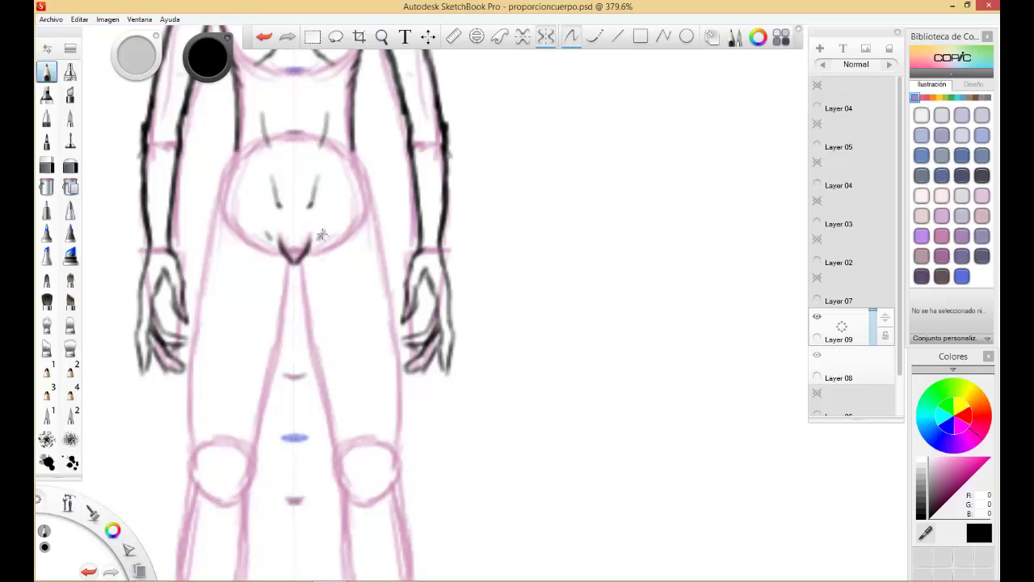
Ink the inner contour of the mirrored thighs down to the knees
mouse_move(322, 235)
left_mouse_down()
mouse_move(303, 292)
mouse_move(305, 310)
mouse_move(306, 264)
mouse_move(318, 340)
left_mouse_up()
left_click_drag(305, 286, 314, 353)
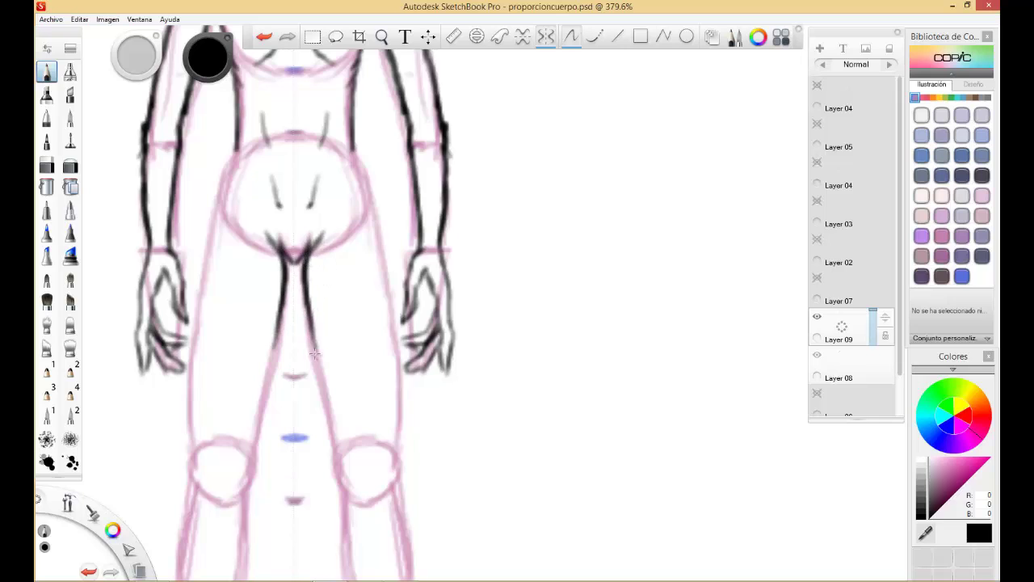
left_click_drag(305, 294, 323, 372)
left_click_drag(309, 334, 324, 394)
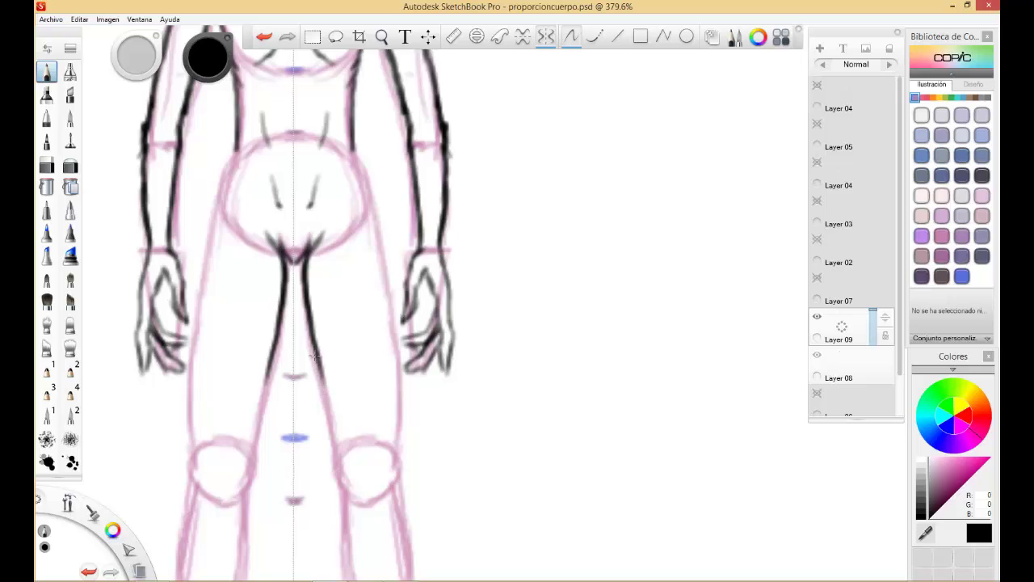
left_click_drag(315, 355, 338, 439)
left_click_drag(320, 389, 340, 457)
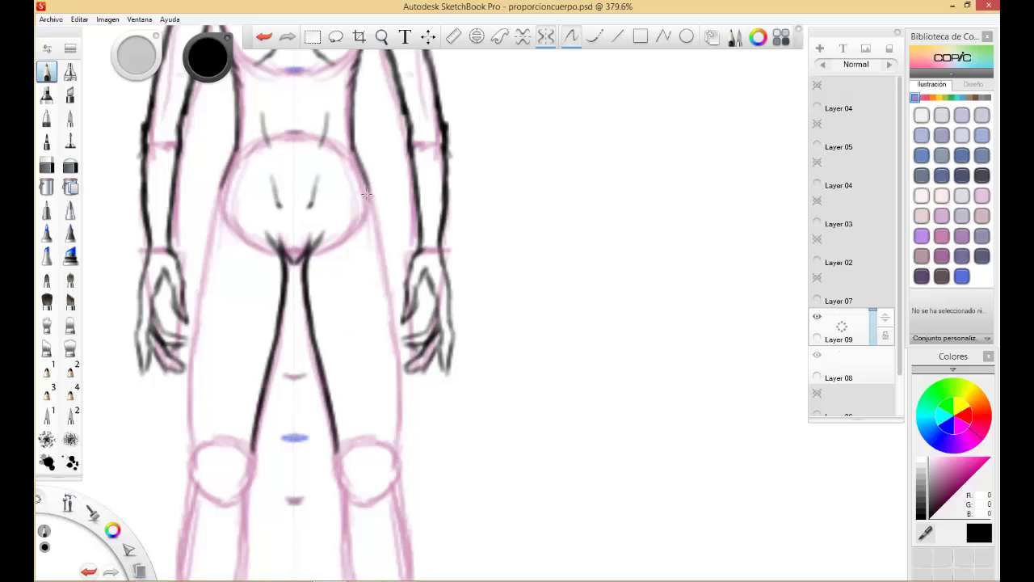
Ink the mirrored hips and the outer contour of the legs from the waist past the knees
left_click_drag(355, 153, 378, 218)
left_click_drag(357, 173, 383, 247)
left_click_drag(370, 194, 385, 259)
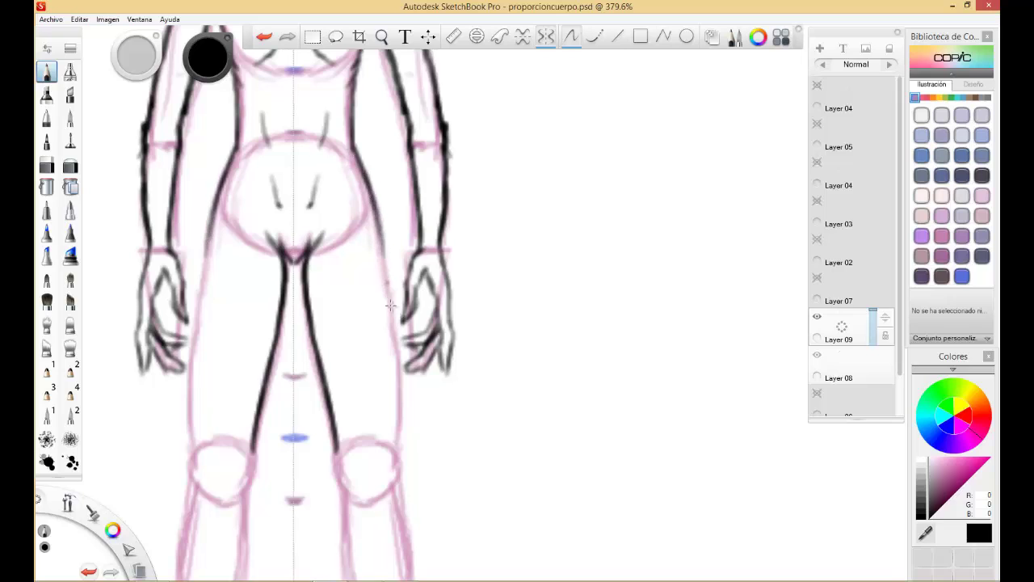
left_click_drag(377, 213, 401, 507)
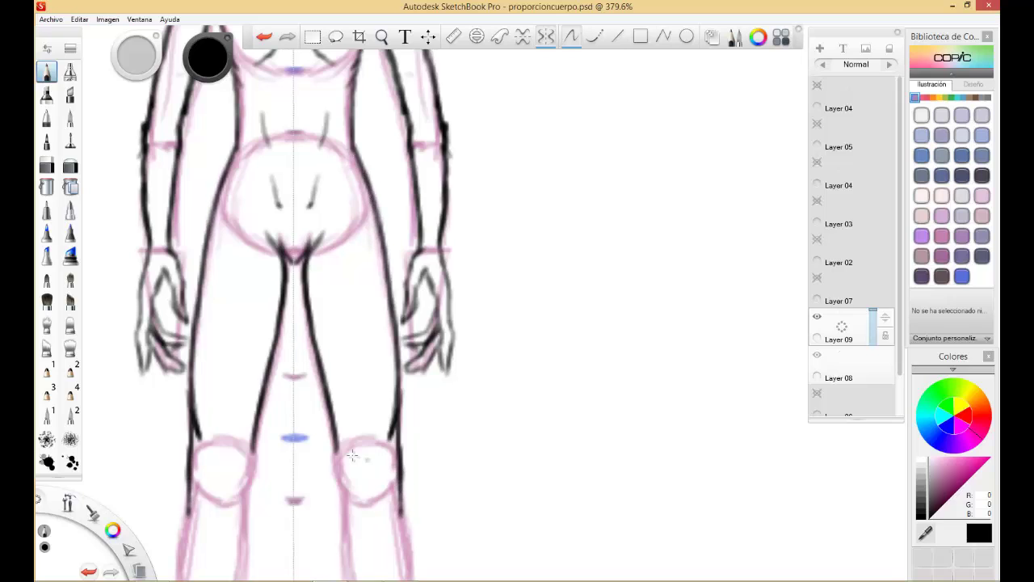
mouse_move(327, 399)
left_mouse_down()
mouse_move(344, 494)
mouse_move(348, 350)
left_mouse_up()
Ink the outer and inner contours of both lower legs, including the calves, ankle bones and heels
key("space")
left_click_drag(364, 518, 351, 434)
left_click_drag(367, 251, 374, 349)
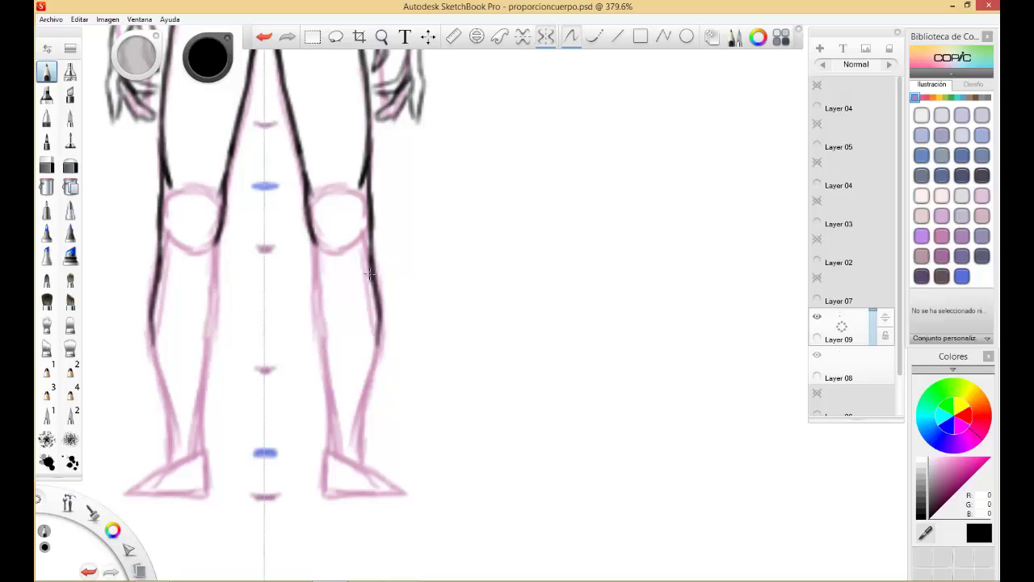
left_click_drag(370, 269, 375, 353)
left_click_drag(379, 313, 356, 434)
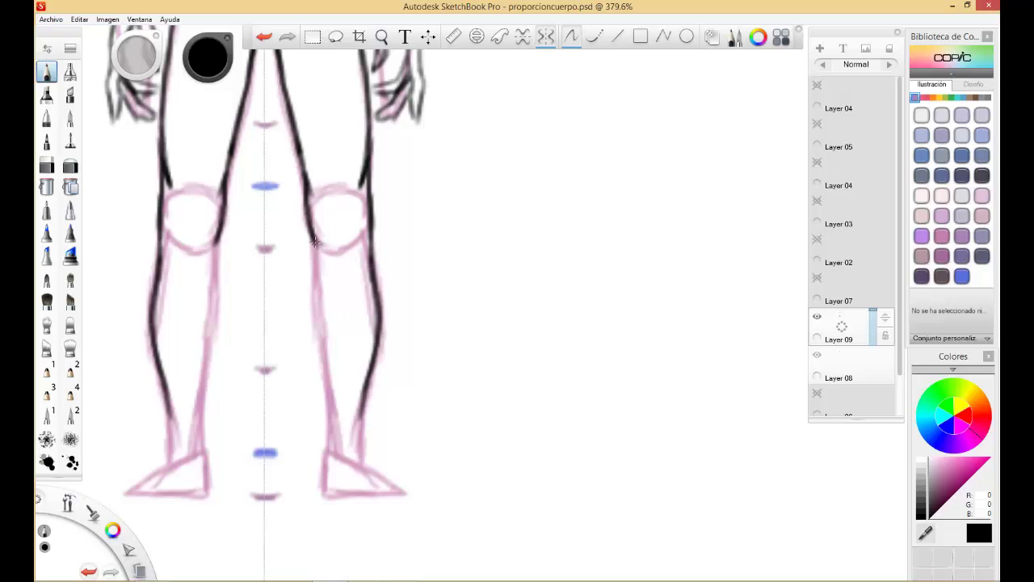
left_click_drag(315, 238, 316, 323)
mouse_move(316, 280)
left_mouse_down()
mouse_move(315, 318)
mouse_move(315, 274)
mouse_move(335, 410)
mouse_move(323, 415)
mouse_move(336, 421)
mouse_move(331, 399)
mouse_move(333, 447)
mouse_move(360, 457)
left_mouse_up()
mouse_move(363, 414)
left_mouse_down()
mouse_move(358, 441)
mouse_move(326, 470)
mouse_move(325, 492)
left_mouse_up()
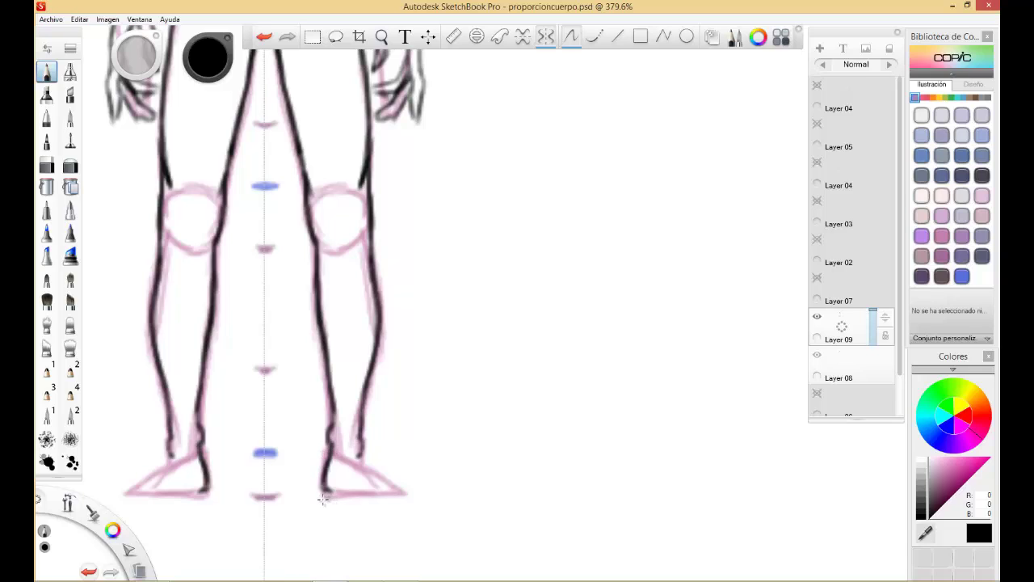
Ink the mirrored feet with their separate toes, and add short curved kneecap lines
left_click_drag(324, 488, 338, 491)
left_click_drag(199, 476, 150, 503)
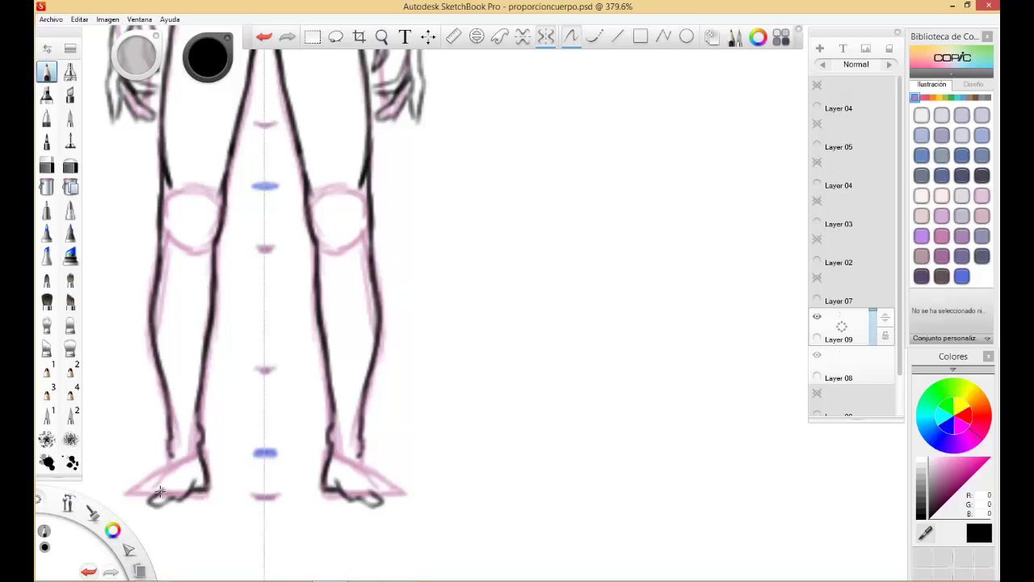
left_click_drag(163, 491, 156, 495)
left_click_drag(144, 496, 139, 499)
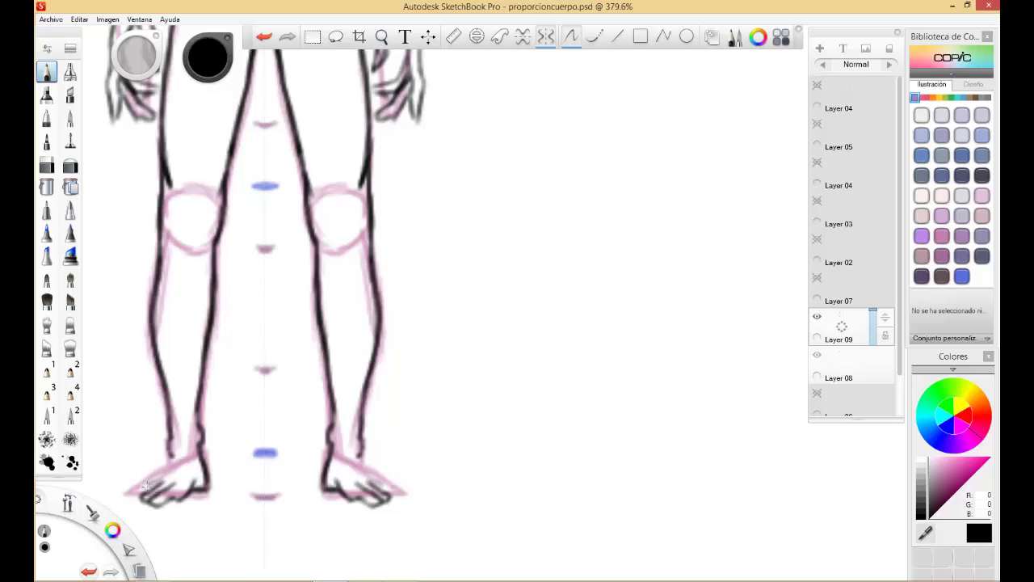
mouse_move(142, 488)
left_mouse_down()
mouse_move(134, 498)
mouse_move(150, 484)
mouse_move(128, 500)
mouse_move(170, 456)
left_mouse_up()
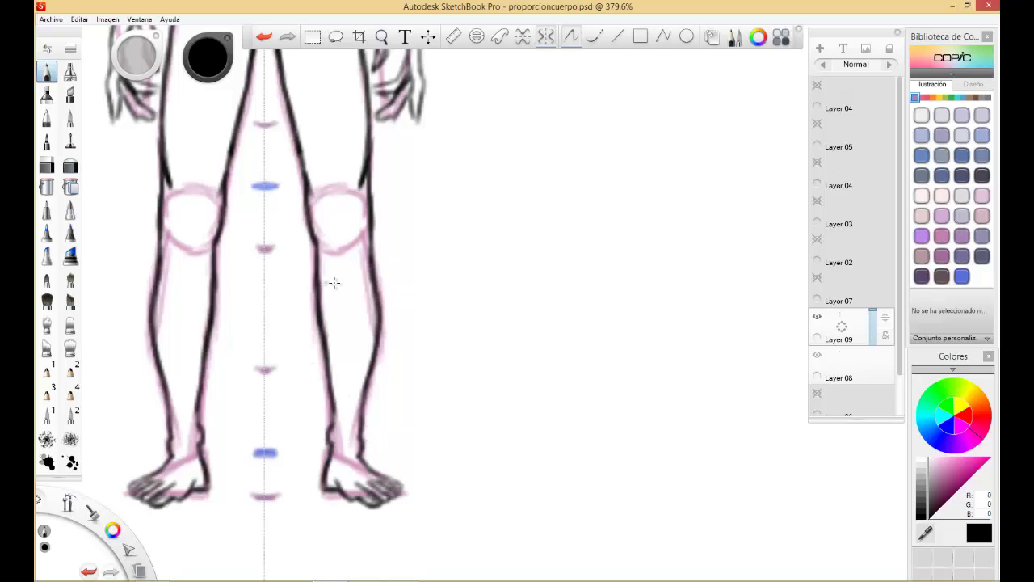
mouse_move(353, 201)
left_mouse_down()
mouse_move(353, 224)
mouse_move(323, 213)
mouse_move(326, 227)
left_mouse_up()
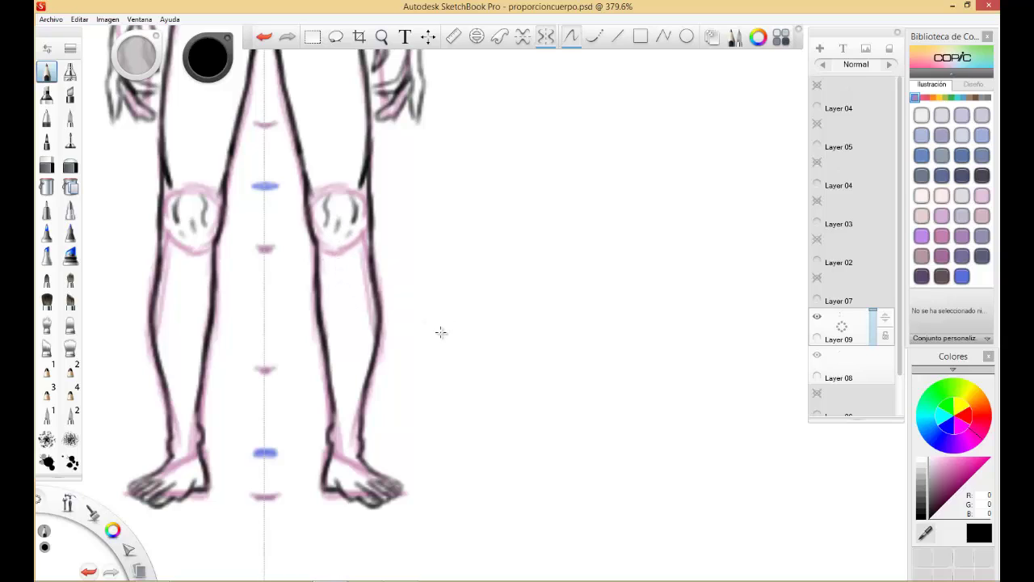
Hide the Layer 08 construction sketch to review the whole inked figure
key("space")
left_click_drag(433, 293, 300, 349)
scroll(415, 395, "down", 5)
left_click_drag(299, 290, 311, 314)
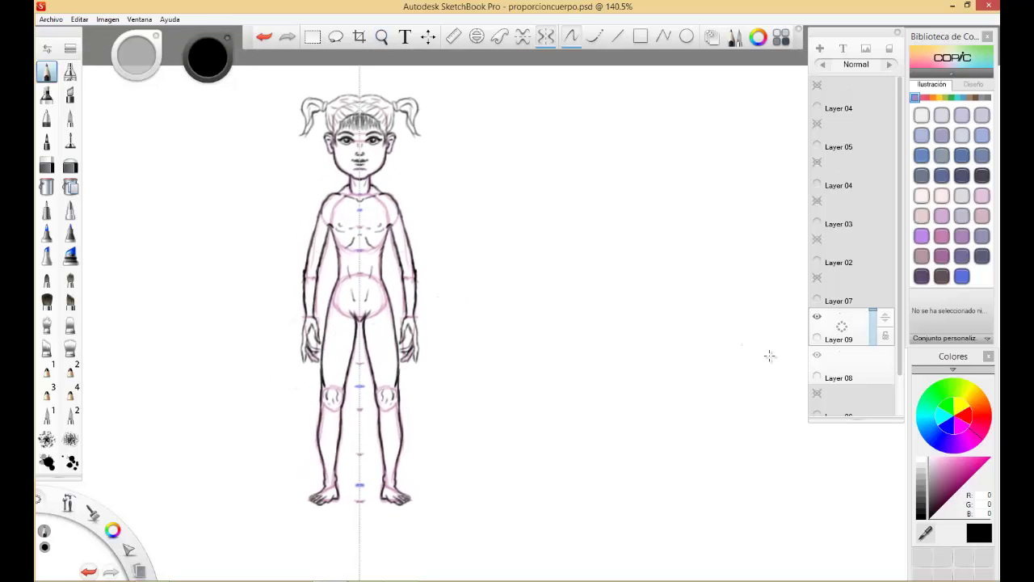
left_click(817, 354)
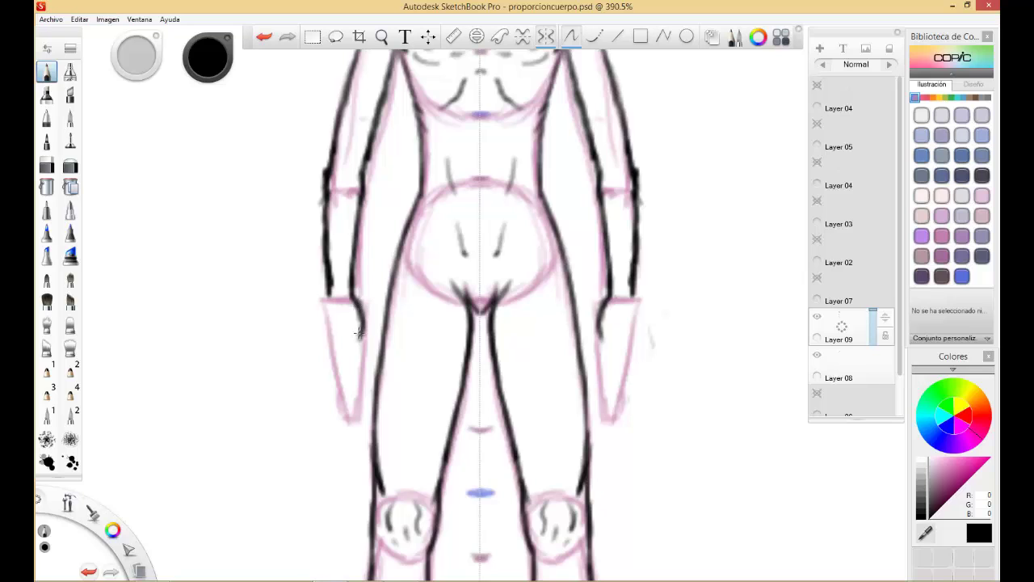
Redraw the mirrored hands' thumbs, outer edges and first outstretched finger below the wrists
left_click_drag(361, 332, 360, 368)
left_click_drag(331, 282, 315, 365)
left_click_drag(331, 326, 309, 400)
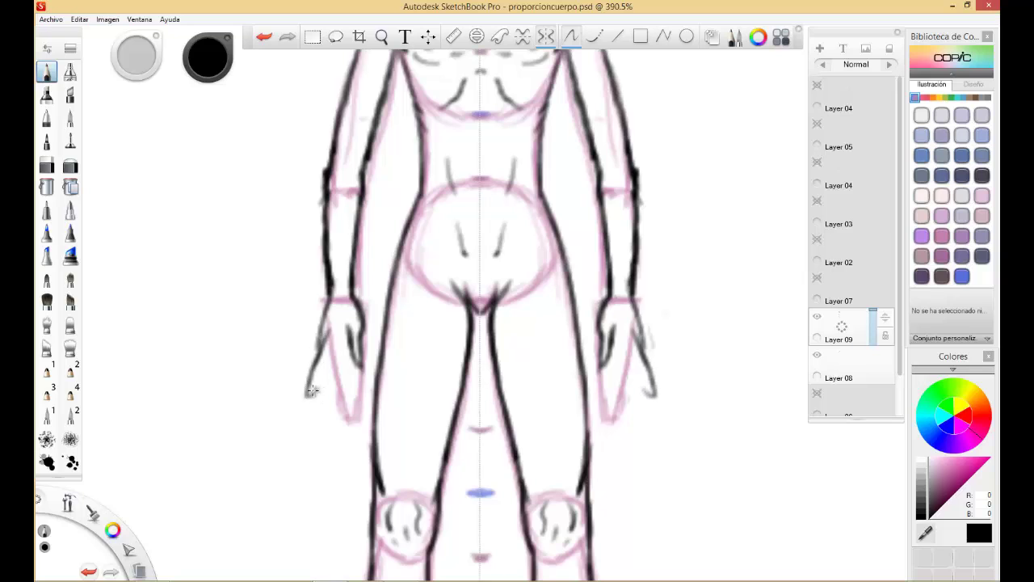
left_click_drag(327, 356, 314, 386)
left_click_drag(347, 328, 310, 400)
Add the remaining spread fingers to the redrawn mirrored hands
left_click_drag(318, 387, 326, 411)
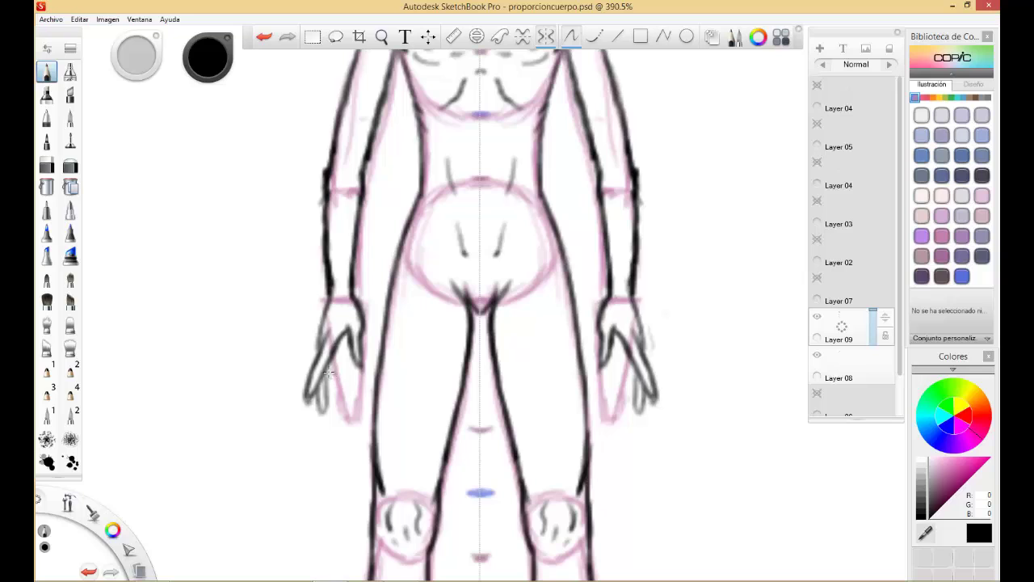
left_click_drag(327, 365, 329, 402)
left_click_drag(332, 347, 336, 401)
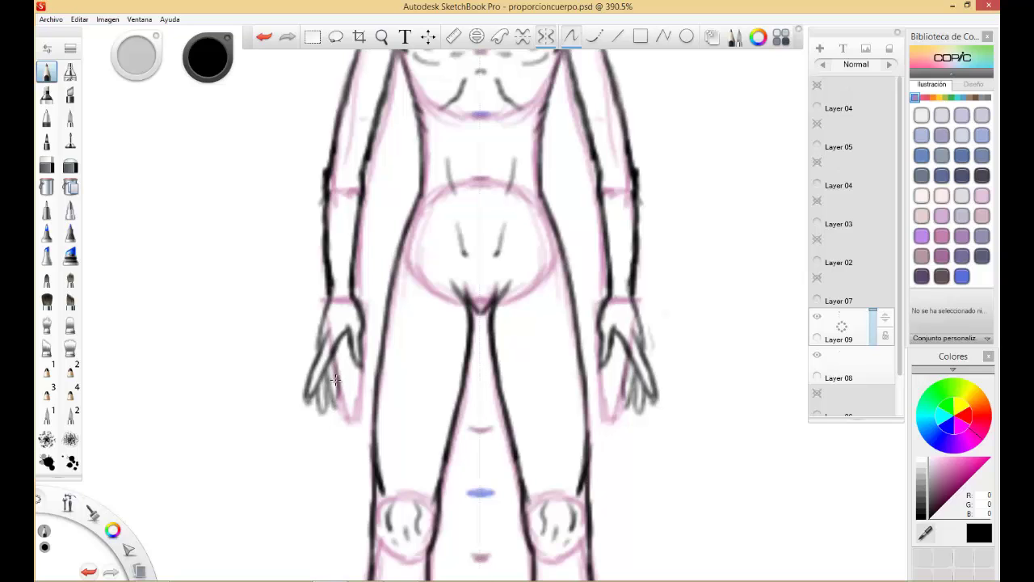
left_click_drag(332, 352, 336, 369)
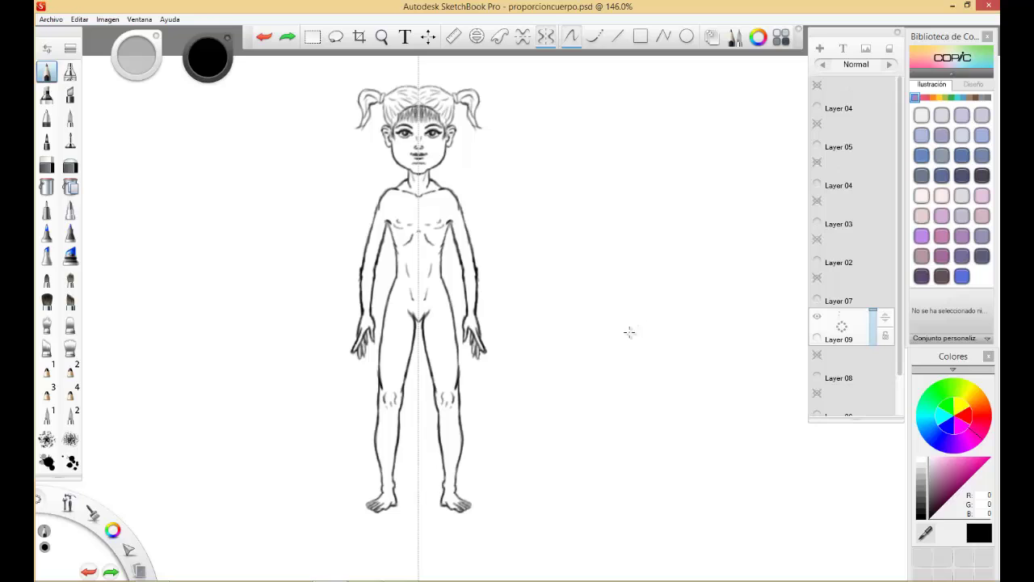
Toggle Layer 08 and Layer 09 to compare sketch and ink, and show the larger figure's construction sketch beneath the inked child
left_click(817, 354)
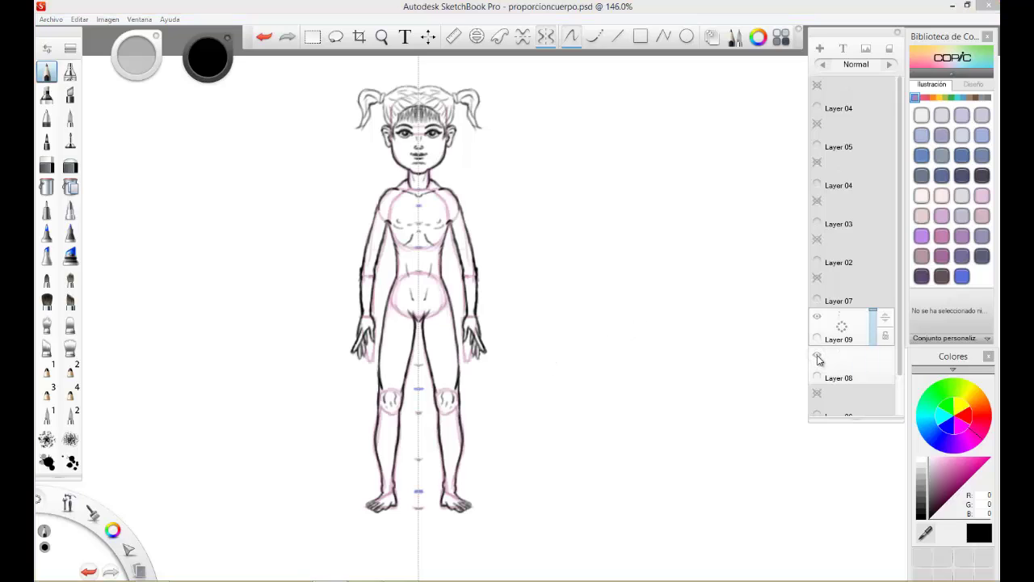
left_click(817, 354)
left_click(817, 318)
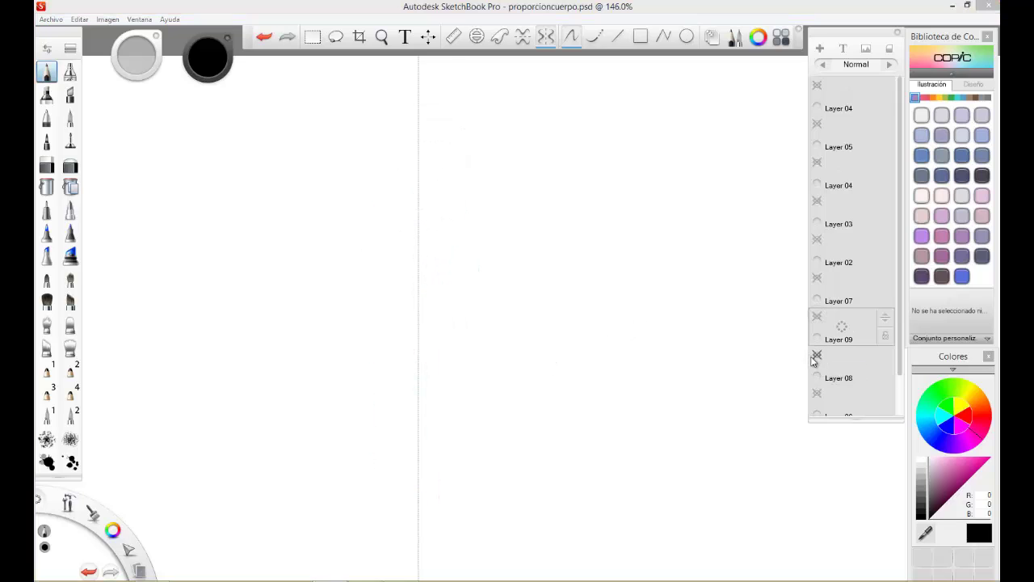
left_click(817, 355)
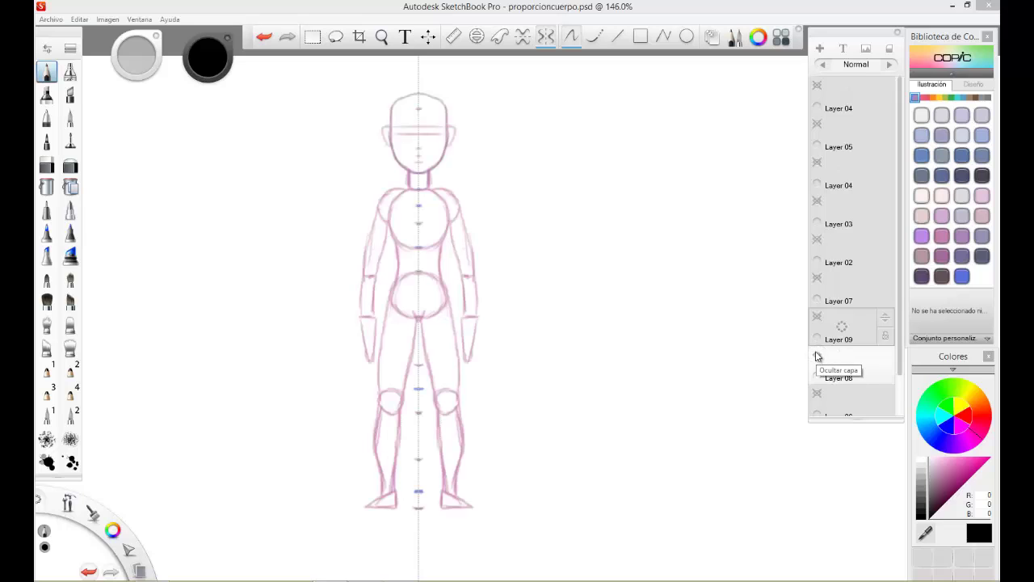
left_click(817, 355)
left_click(817, 318)
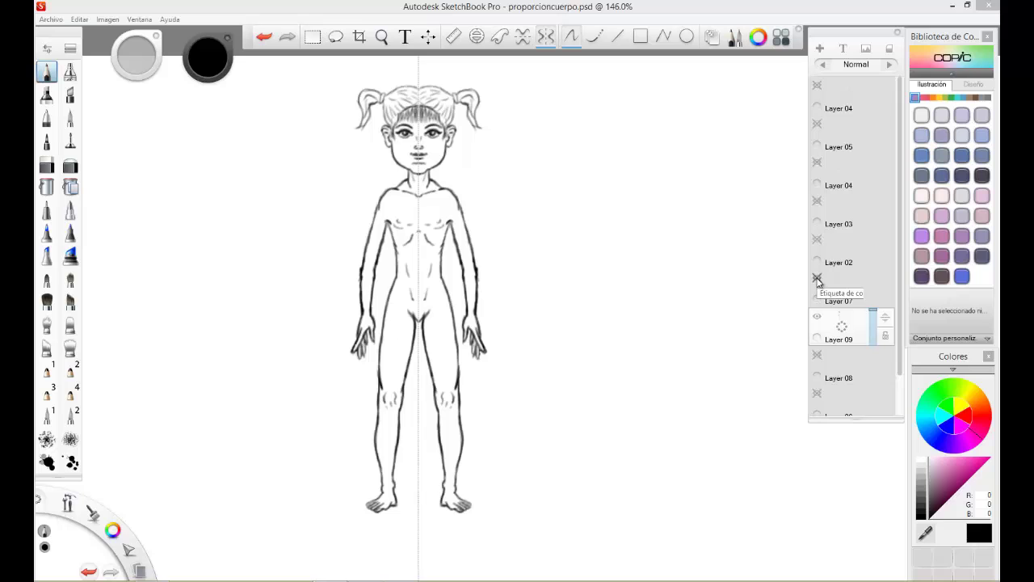
left_click(817, 395)
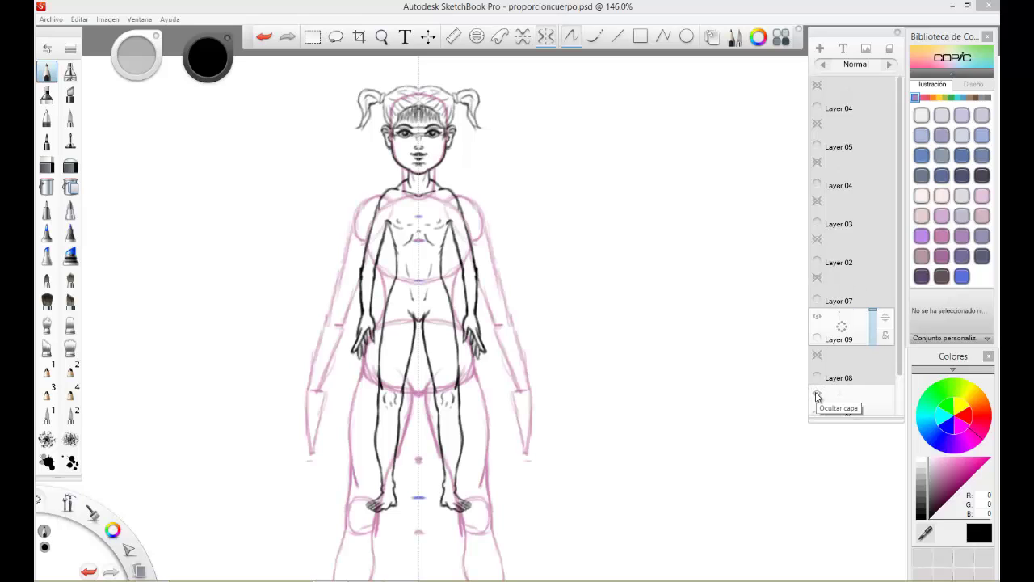
Hide the inked child on Layer 09 and toggle Layer 08 to examine the larger figure's construction sketch alone
key("space")
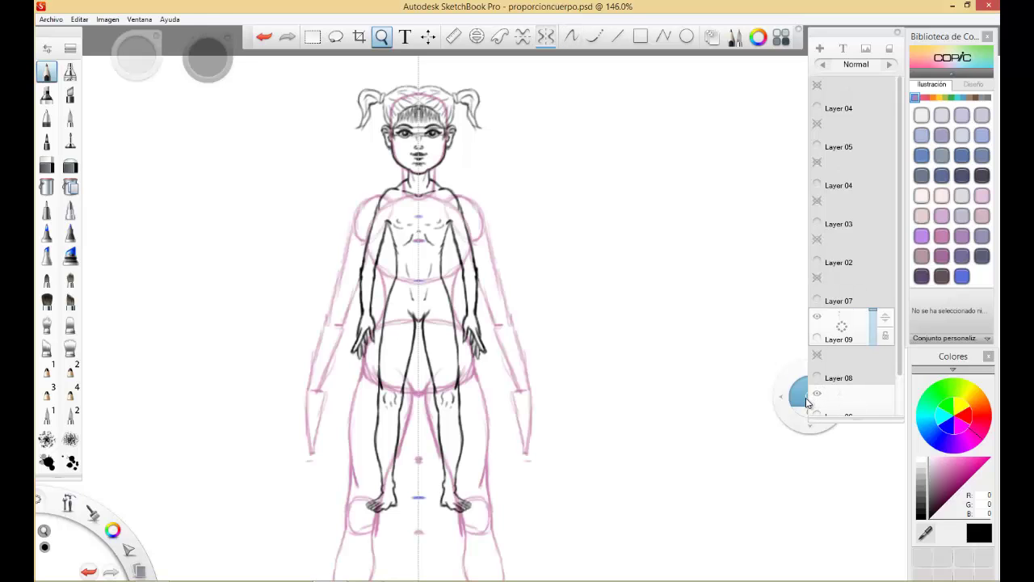
left_click_drag(790, 398, 670, 310)
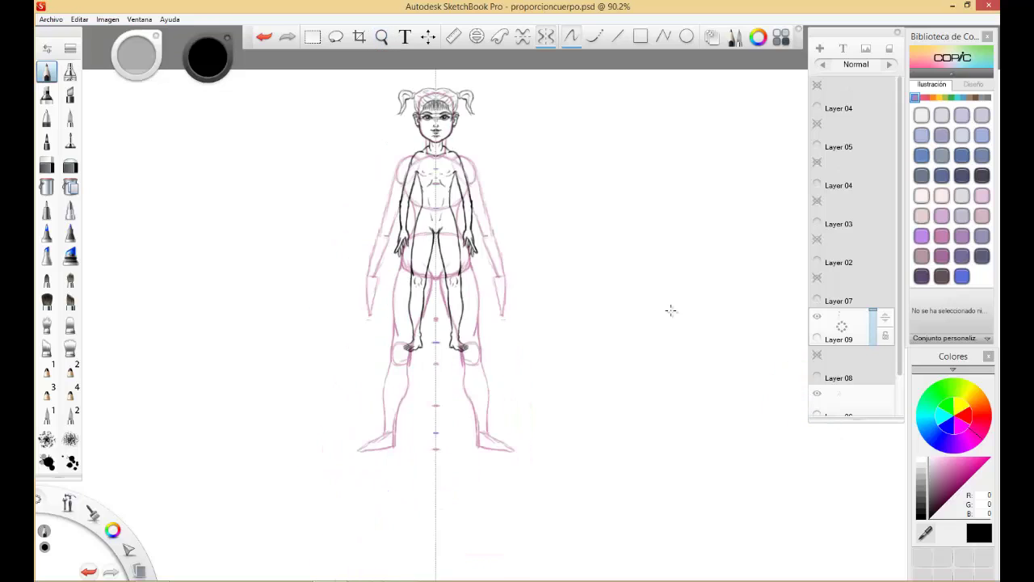
left_click(817, 320)
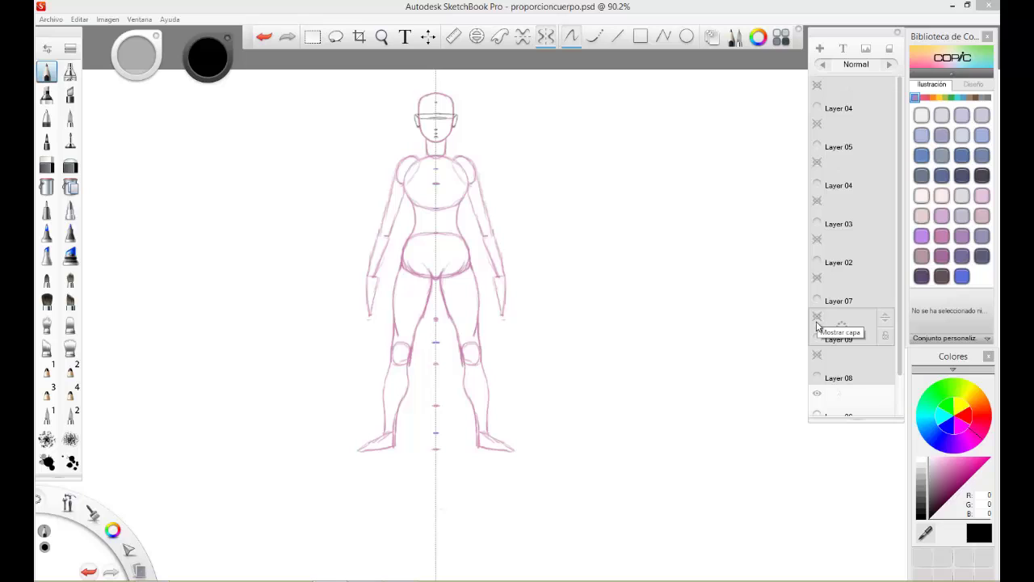
left_click(817, 357)
left_click(817, 357)
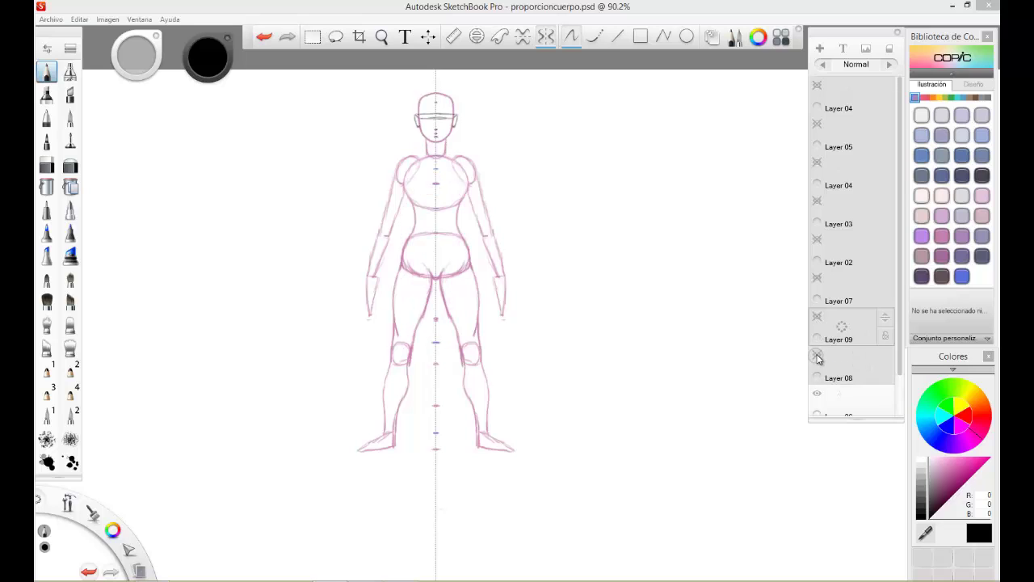
Show the inked woman on Layer 07 over the Layer 09 child, and hide the Layer 06 and Layer 08 construction sketches
left_click(818, 278)
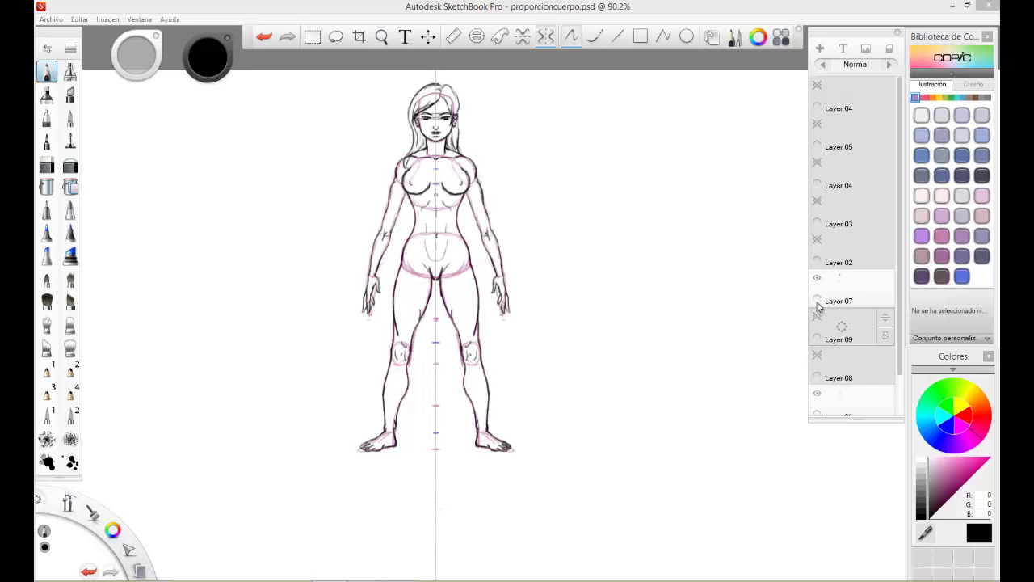
left_click(816, 317)
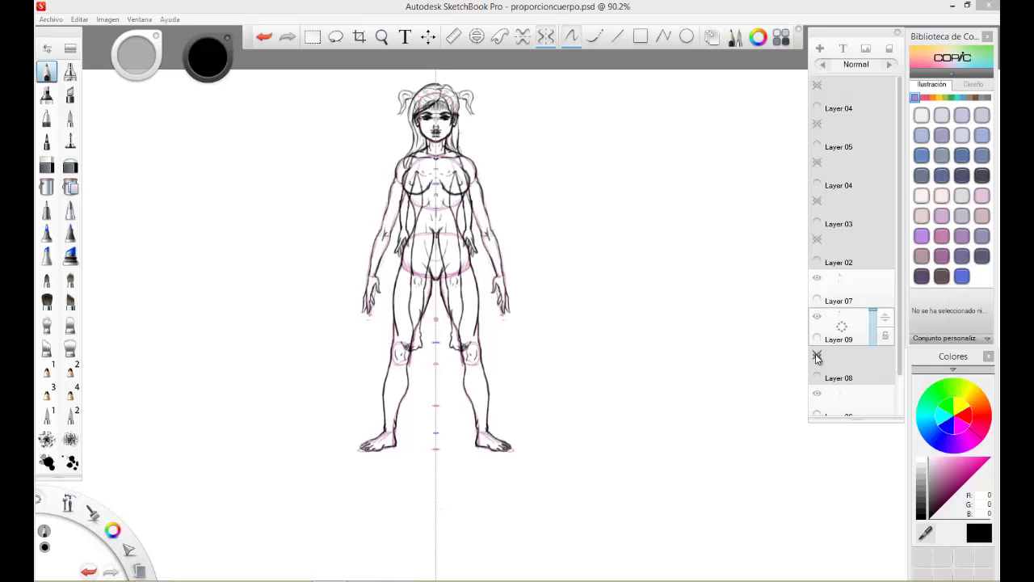
left_click(816, 355)
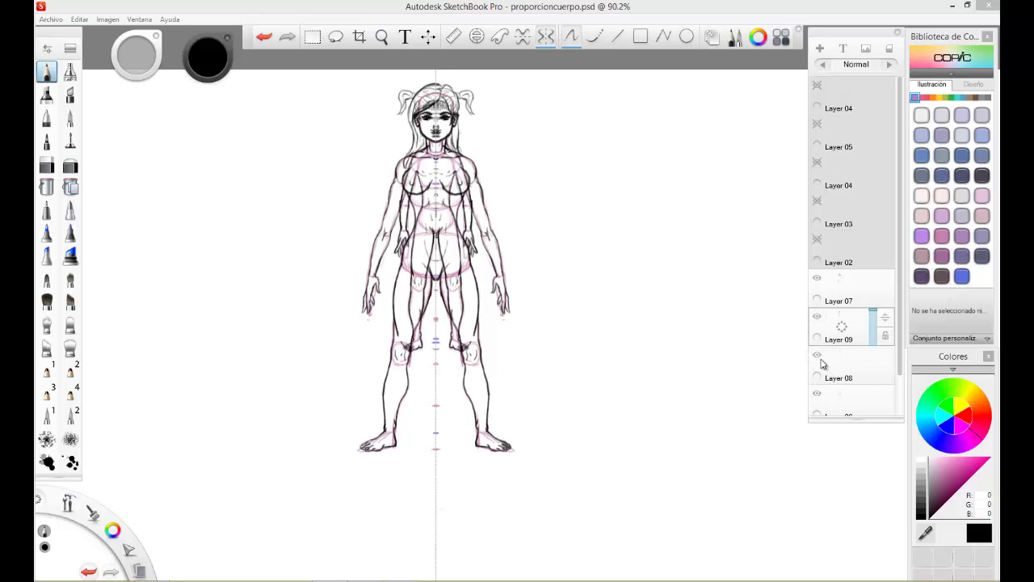
left_click(817, 355)
left_click(816, 394)
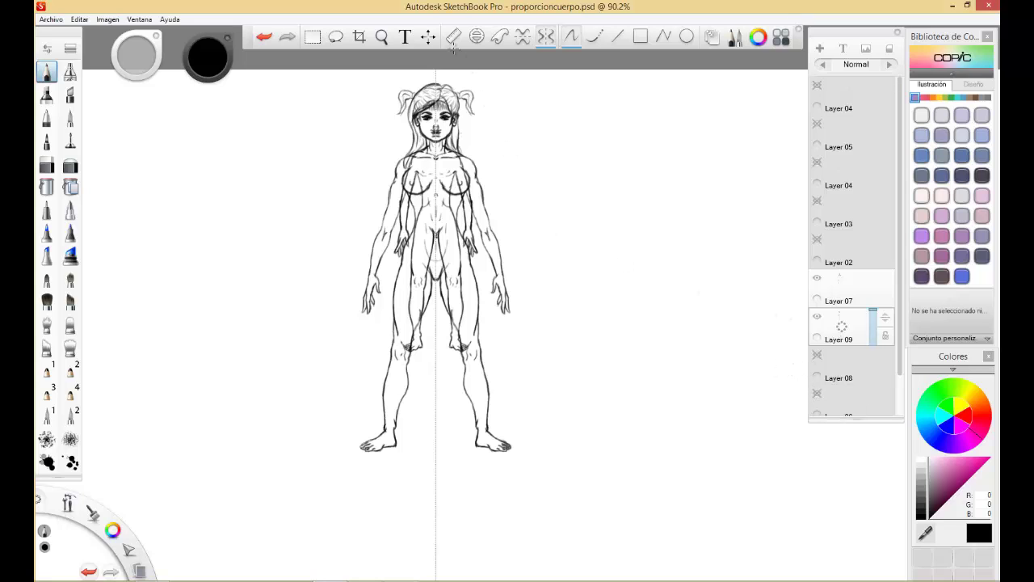
Move the Layer 09 child figure out of the overlap to stand beside the woman, with their feet roughly level
left_click(428, 36)
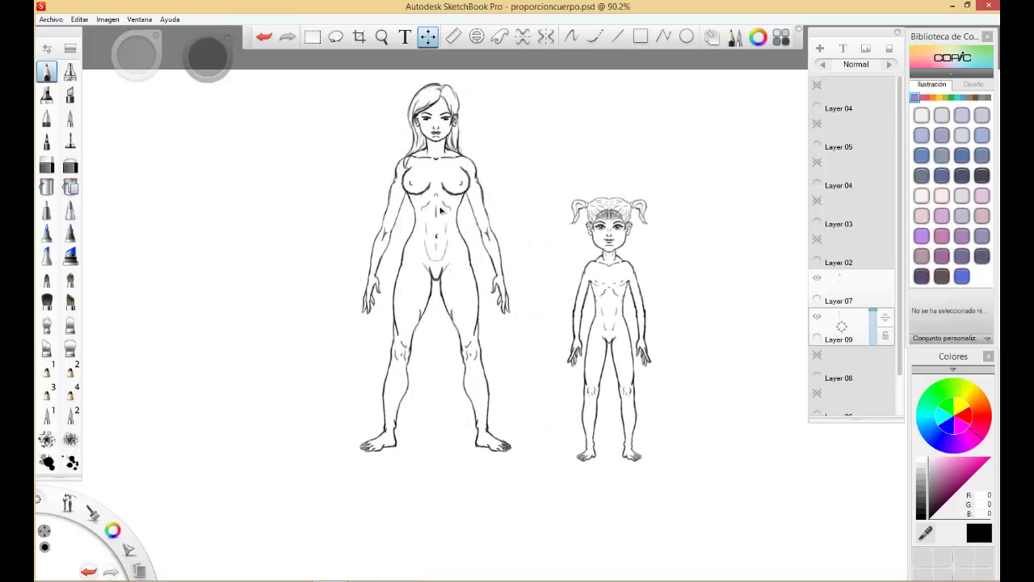
left_click_drag(440, 211, 588, 275)
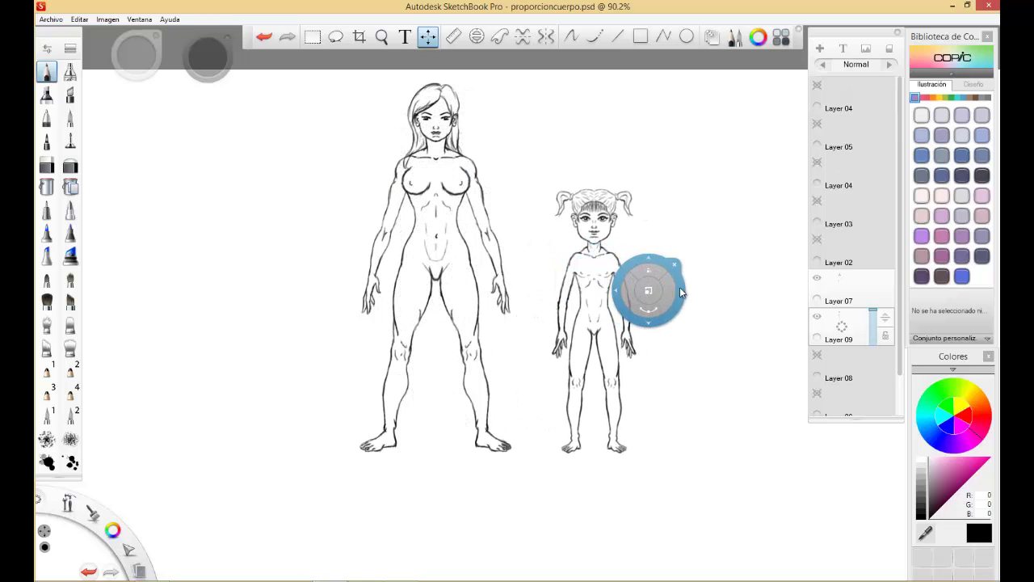
left_click(729, 261)
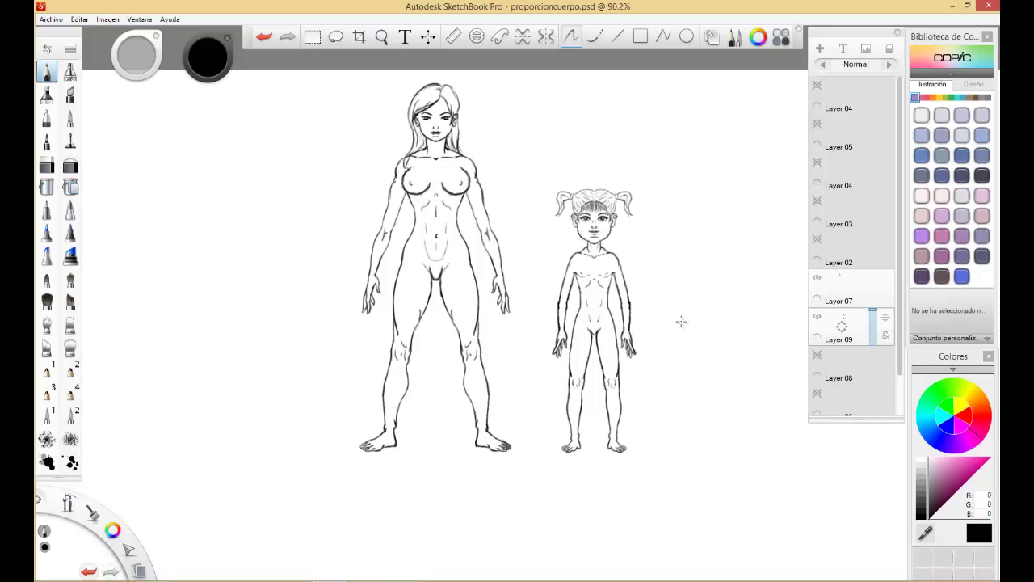
Move the Layer 09 child figure down to open canvas space below the woman, and place the Layer 07 woman beside it
key("space")
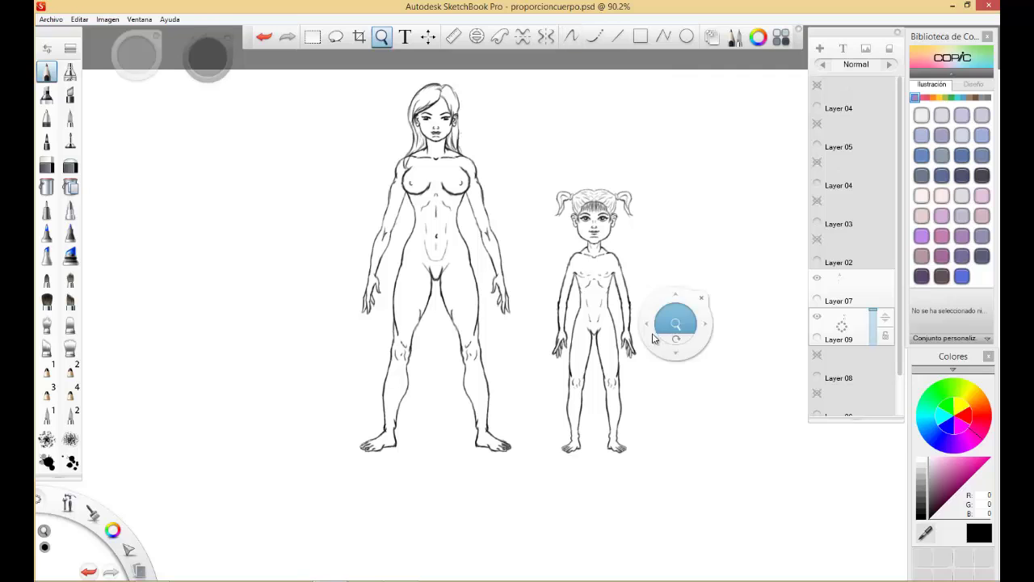
mouse_move(677, 327)
left_mouse_down()
mouse_move(639, 333)
mouse_move(634, 358)
mouse_move(576, 273)
left_mouse_up()
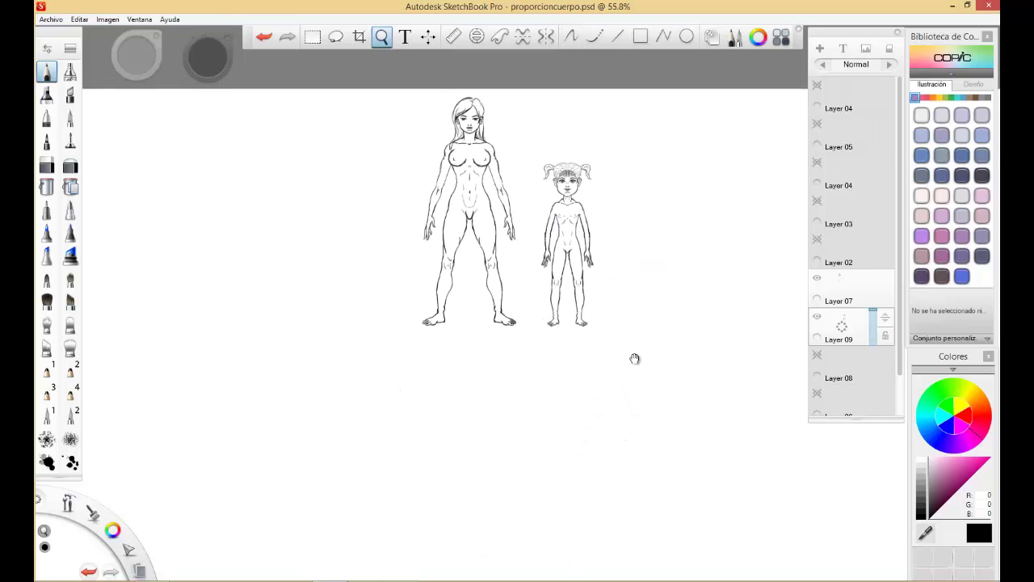
left_click(427, 42)
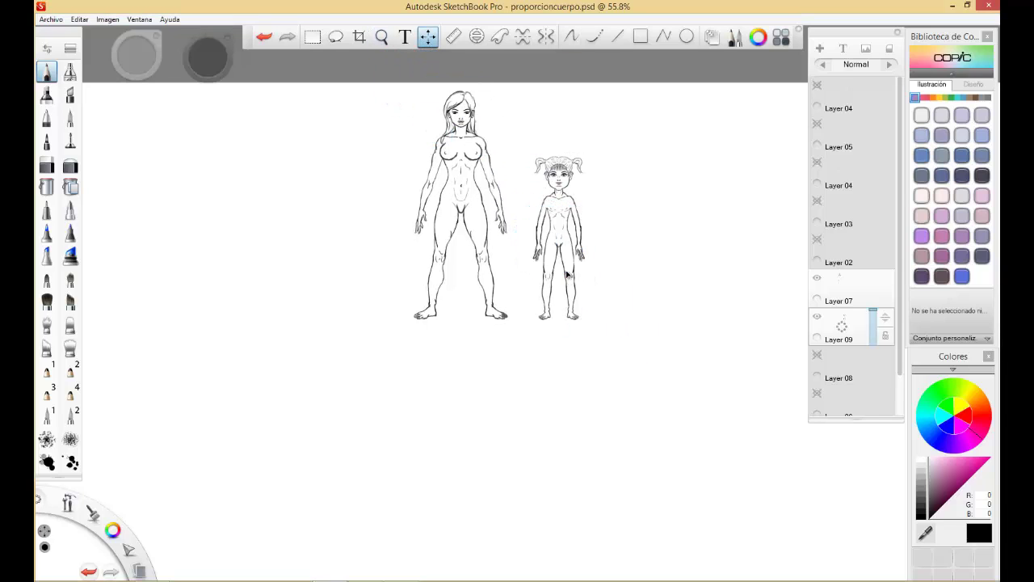
left_click_drag(567, 275, 290, 501)
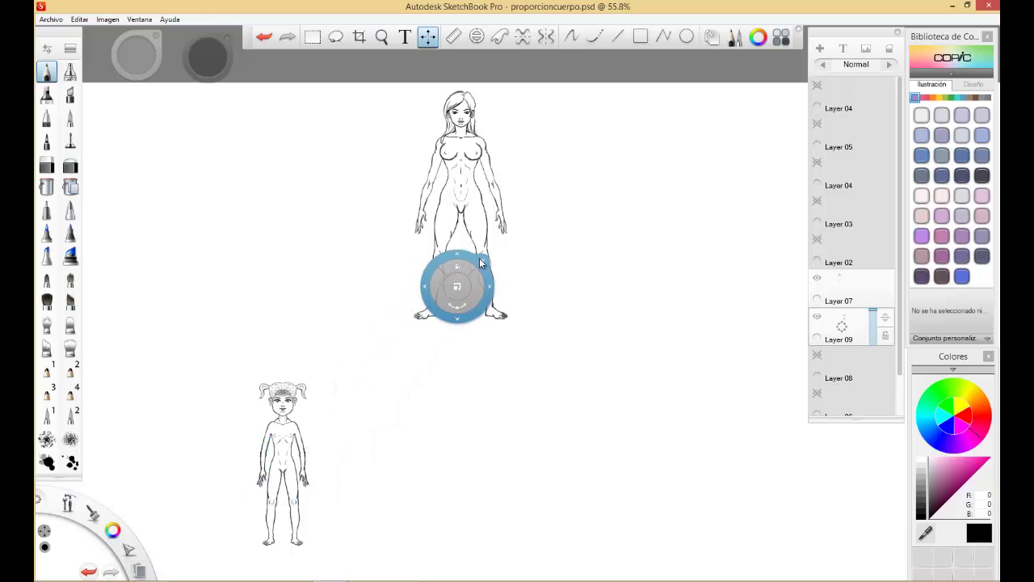
left_click(841, 296)
left_click_drag(447, 291, 407, 376)
Show the other inked figures on Layer 05, the uppermost Layer 04 and Layer 02
left_click(817, 123)
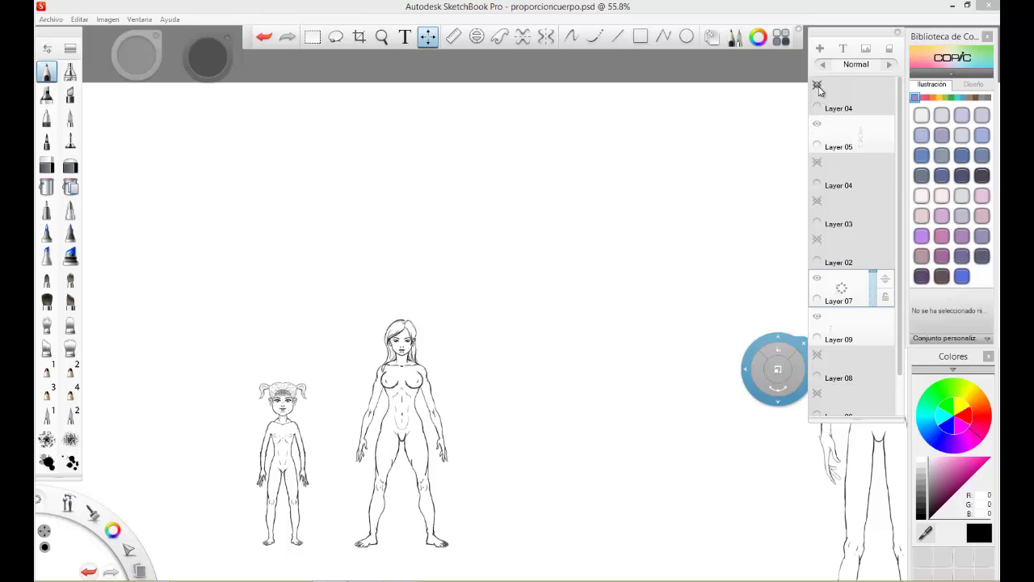
left_click(817, 85)
left_click(816, 239)
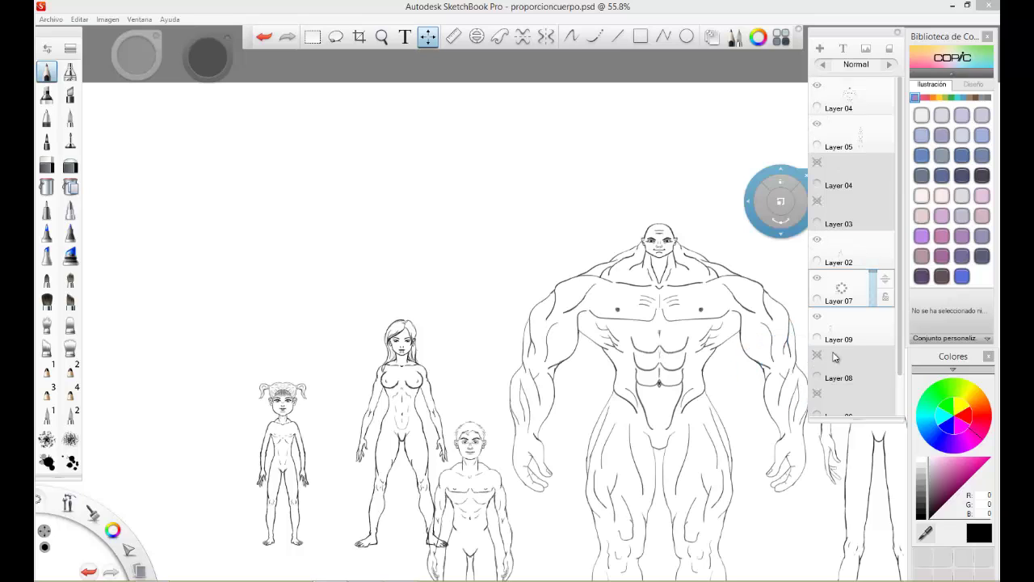
left_click_drag(899, 347, 889, 393)
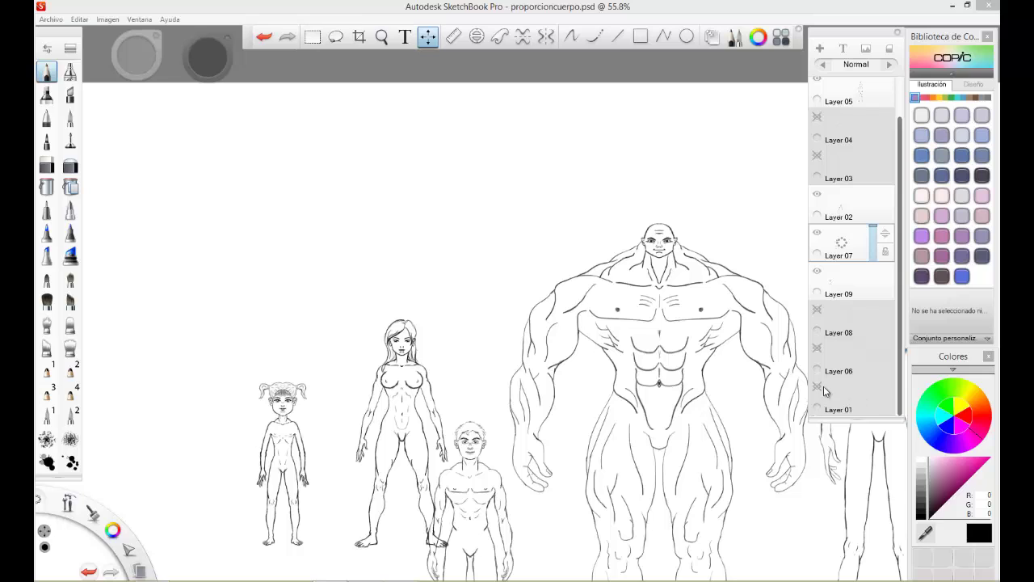
scroll(824, 391, "up", 2)
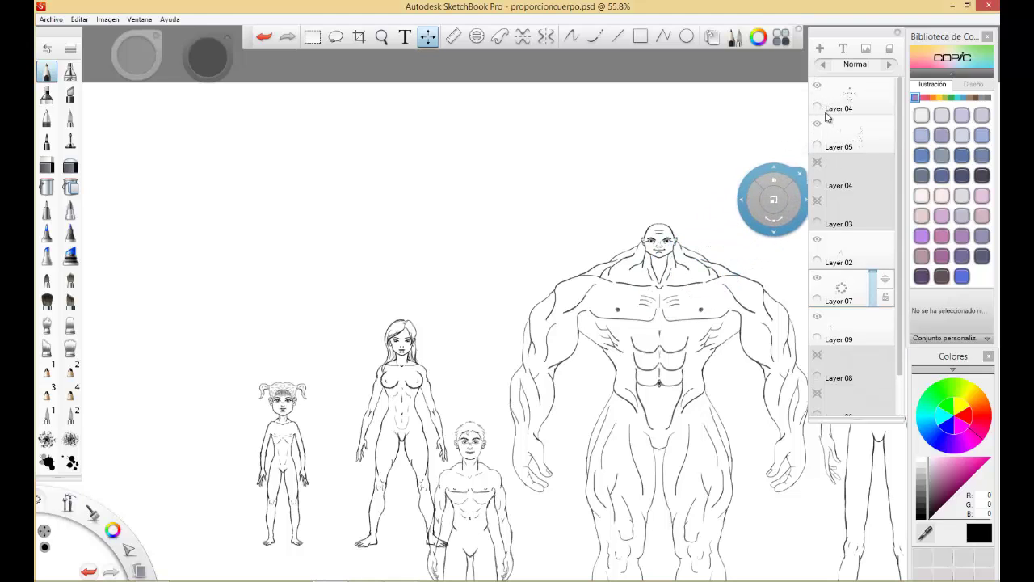
Leave the transform and hide the Layer 03 and lower Layer 04 construction sketches, keeping only the inked figures
key("space")
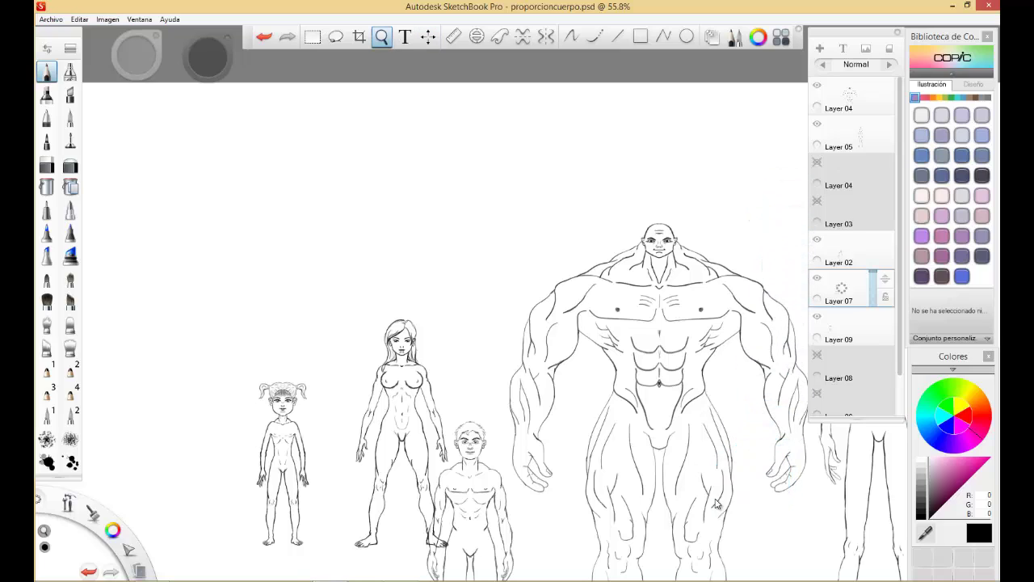
left_click_drag(719, 495, 745, 510)
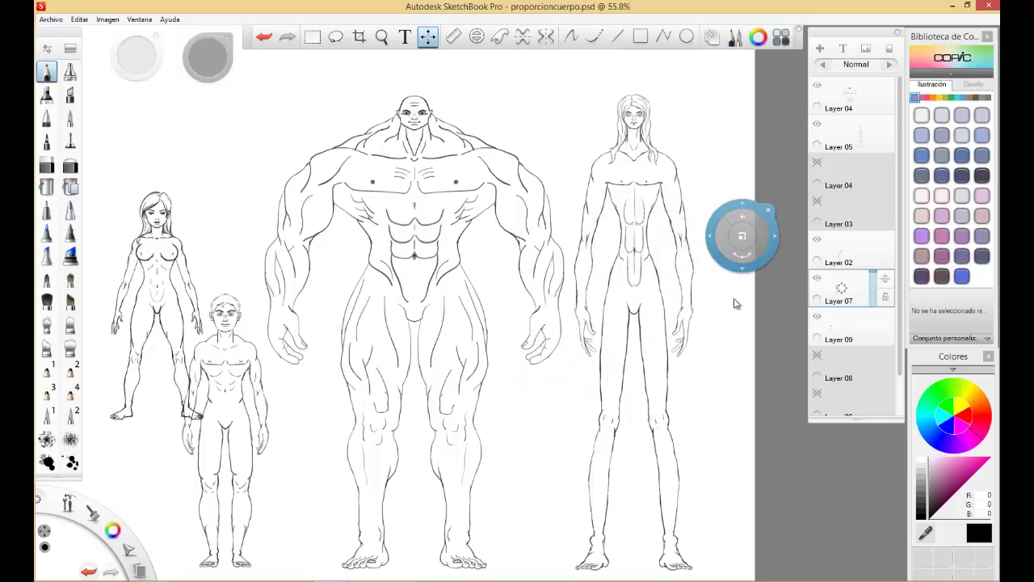
left_click_drag(735, 304, 682, 347)
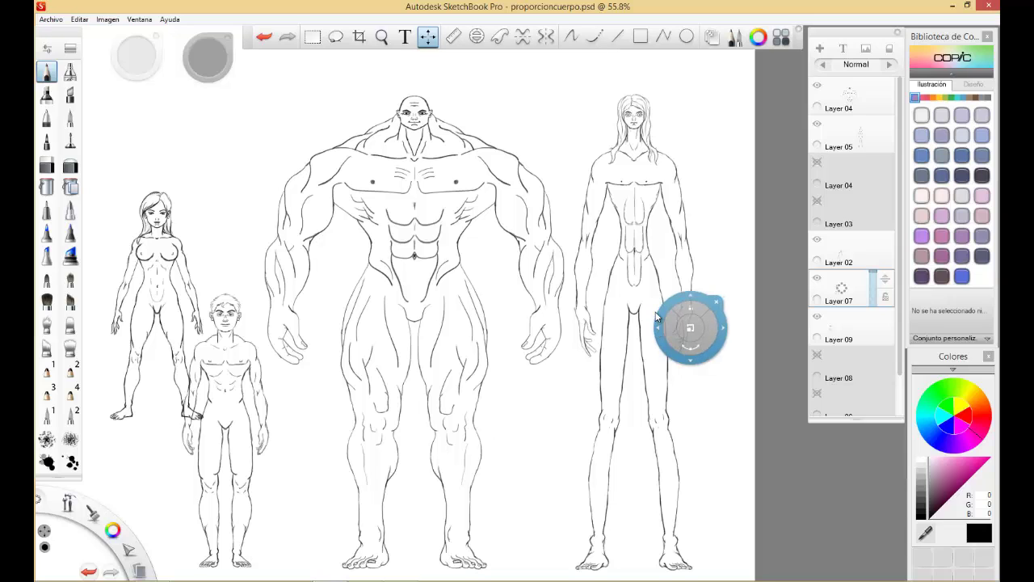
mouse_move(693, 325)
left_mouse_down()
mouse_move(679, 310)
mouse_move(673, 218)
mouse_move(643, 106)
mouse_move(622, 122)
left_mouse_up()
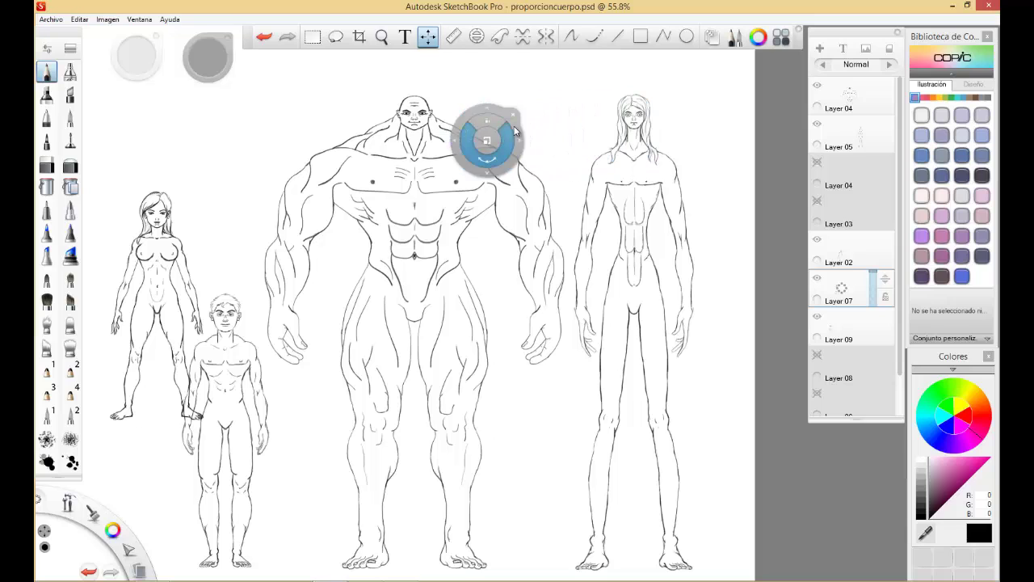
left_click(514, 114)
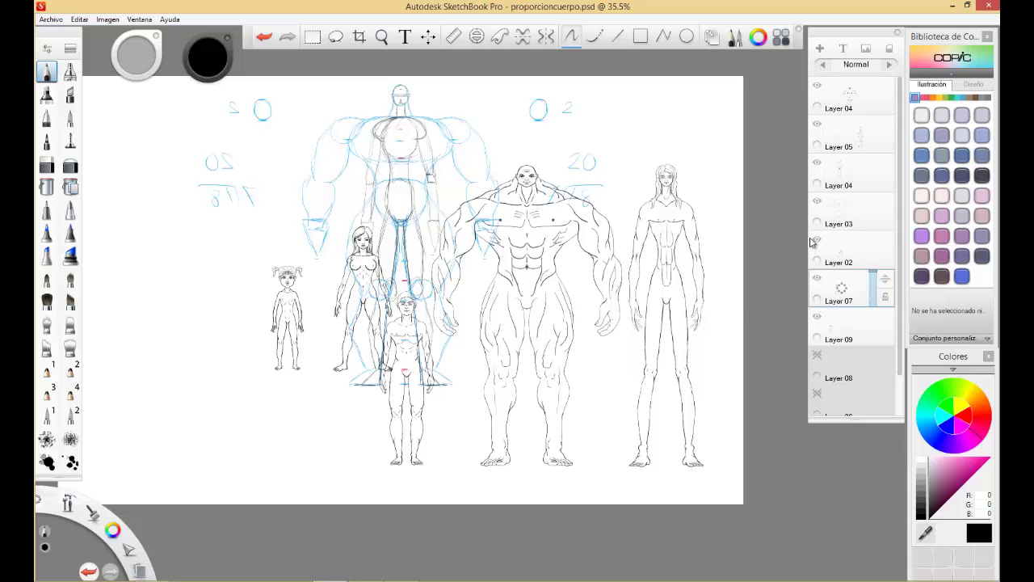
left_click(817, 200)
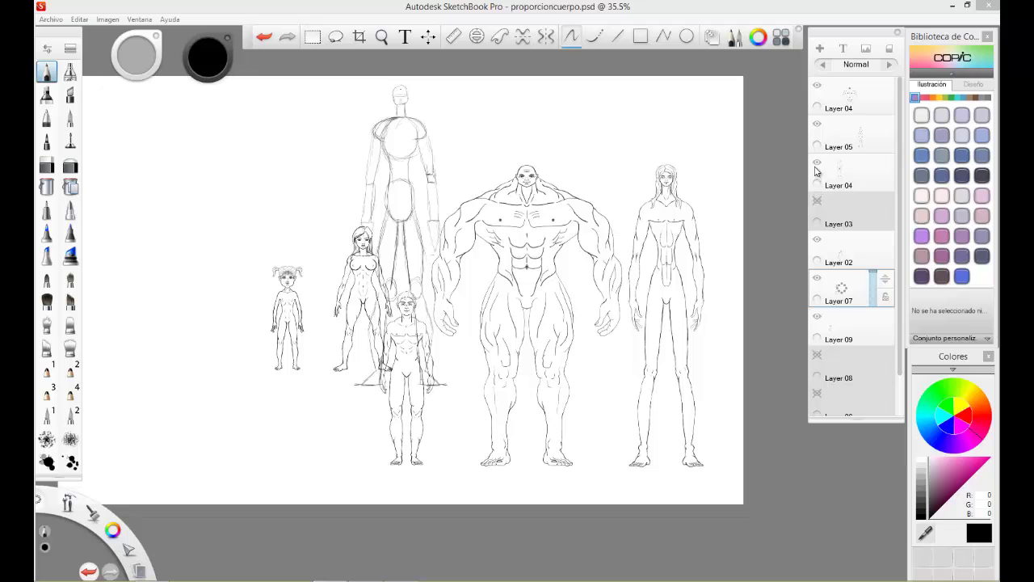
left_click(817, 162)
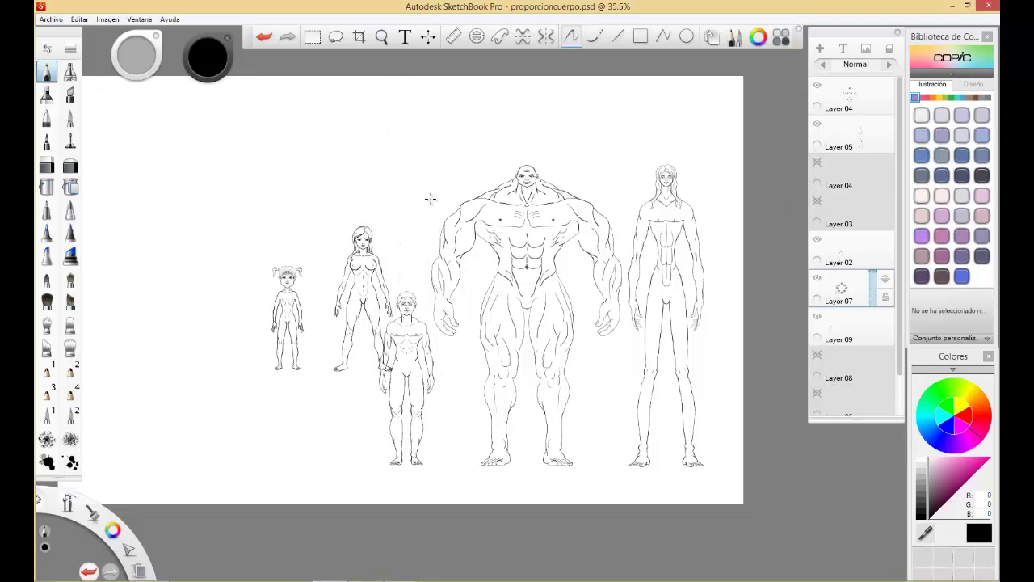
Align the Layer 07 woman and Layer 09 child on the other figures' ground line, placing them in order beside the smaller man
left_click(428, 36)
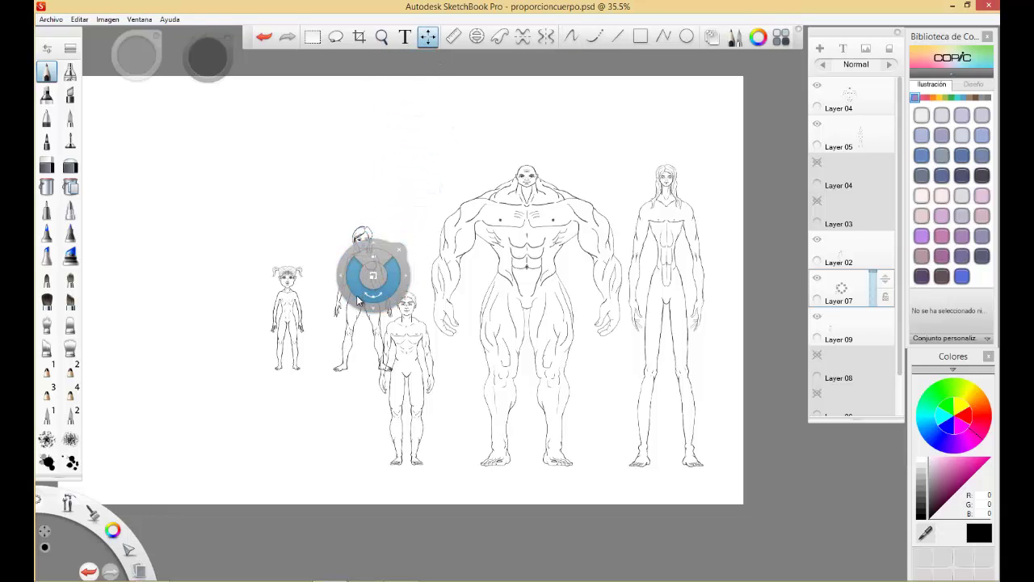
left_click_drag(357, 308, 327, 392)
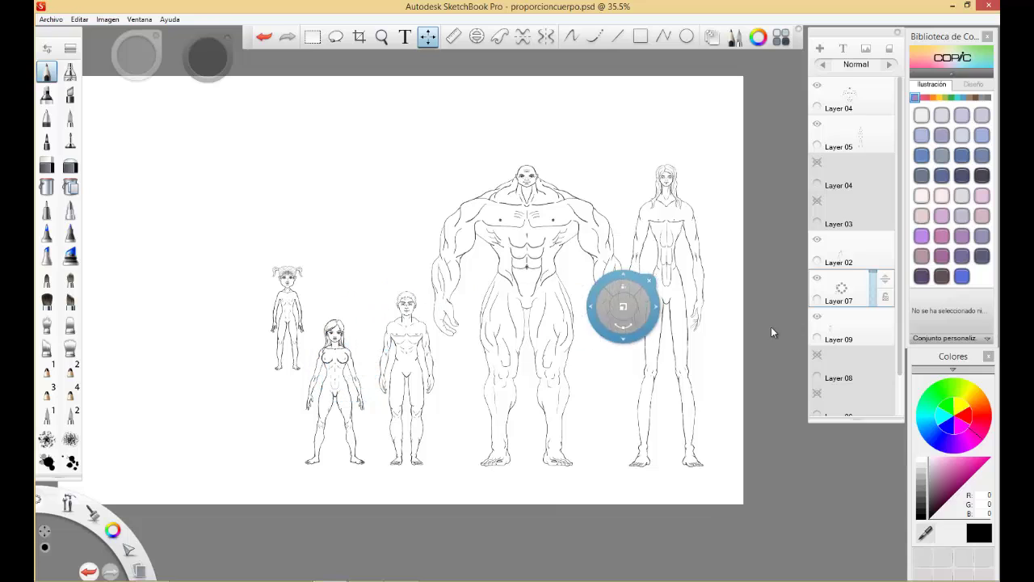
left_click(850, 340)
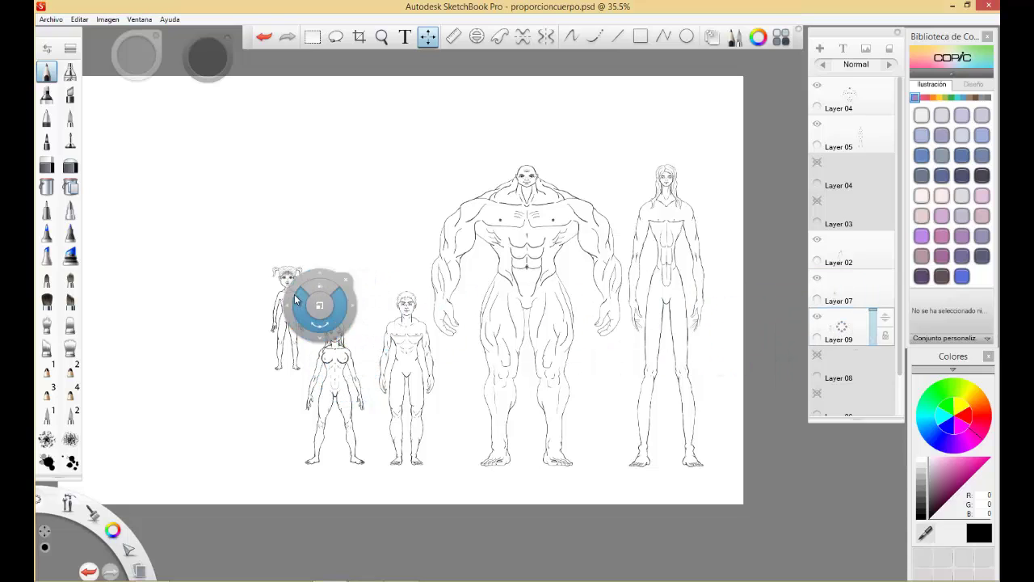
left_click_drag(293, 302, 282, 394)
Toggle the Layer 08 sketch, and show the Layer 06 and Layer 01 construction sketches above the line-up
key("space")
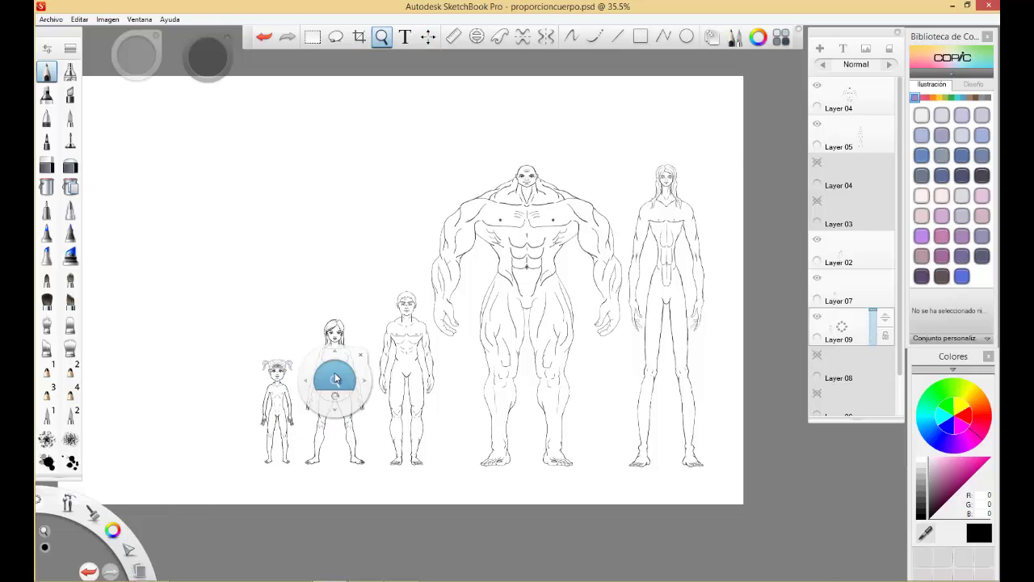
left_click_drag(338, 378, 343, 423)
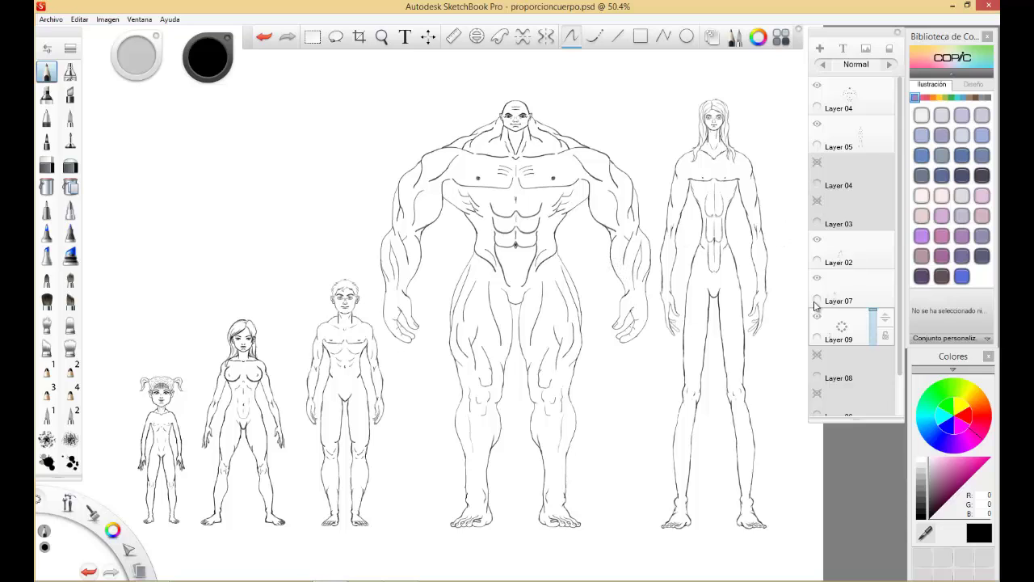
left_click(816, 356)
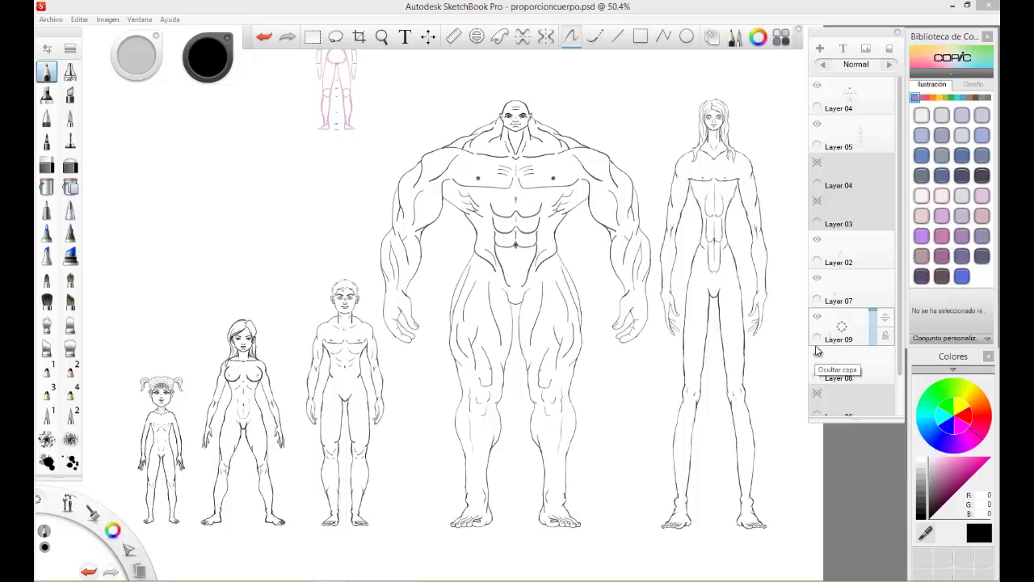
left_click(815, 355)
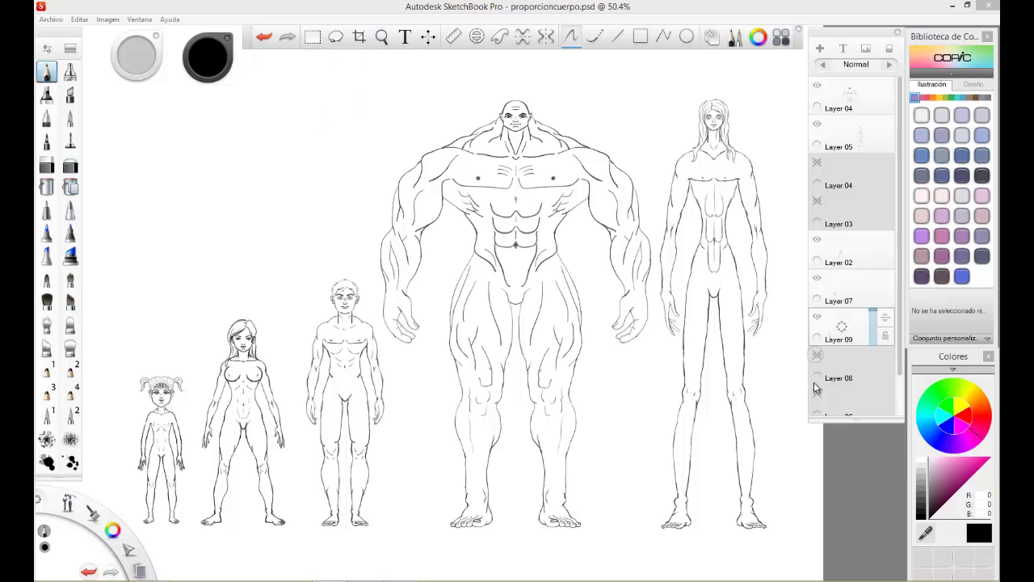
left_click(817, 393)
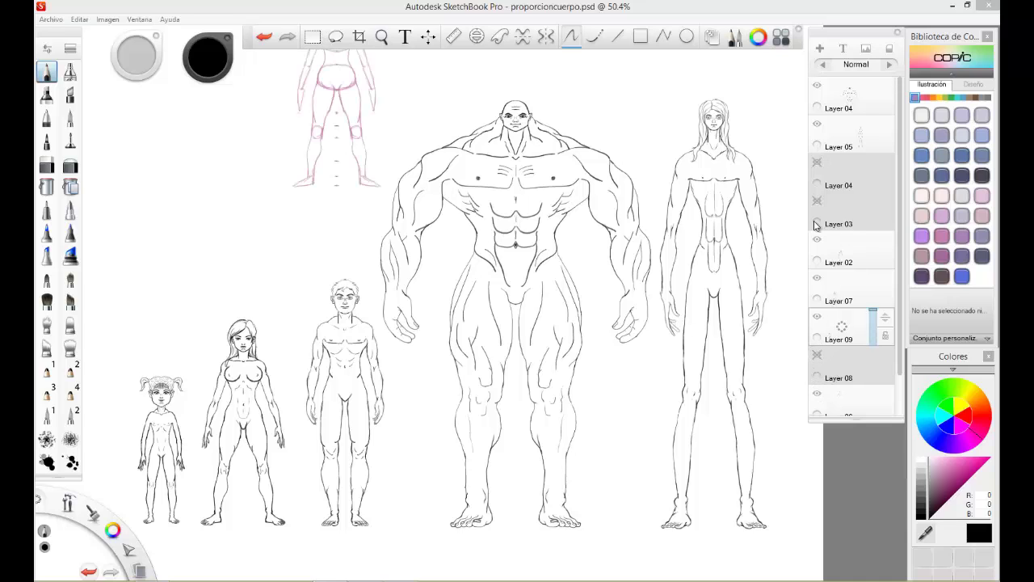
scroll(818, 387, "down", 2)
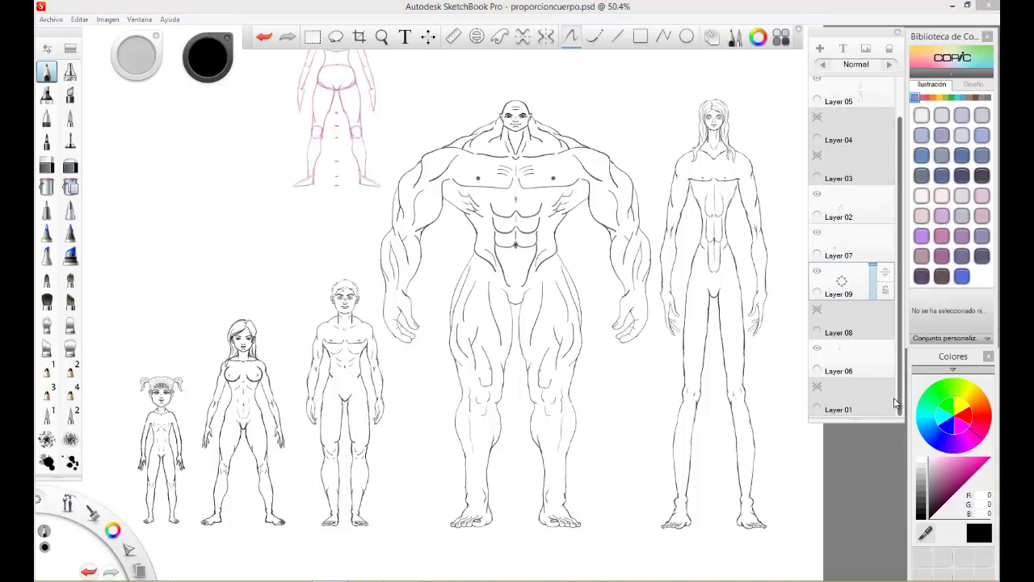
left_click(816, 389)
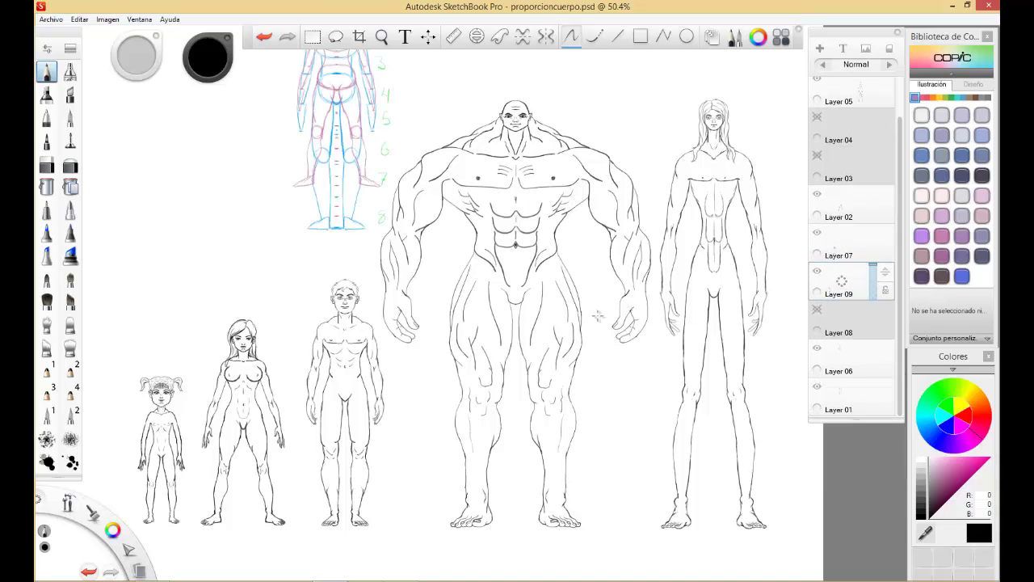
Examine the overlaid Layer 06 and Layer 01 construction sketches against the numbered head-height divisions
key("space")
left_click_drag(413, 269, 424, 234)
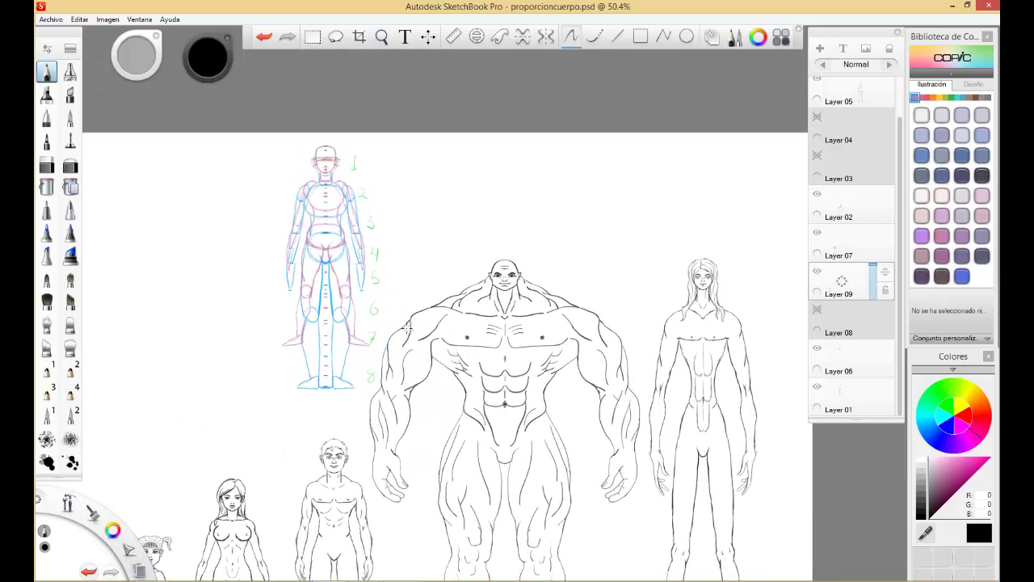
key("space")
left_click_drag(324, 173, 465, 244)
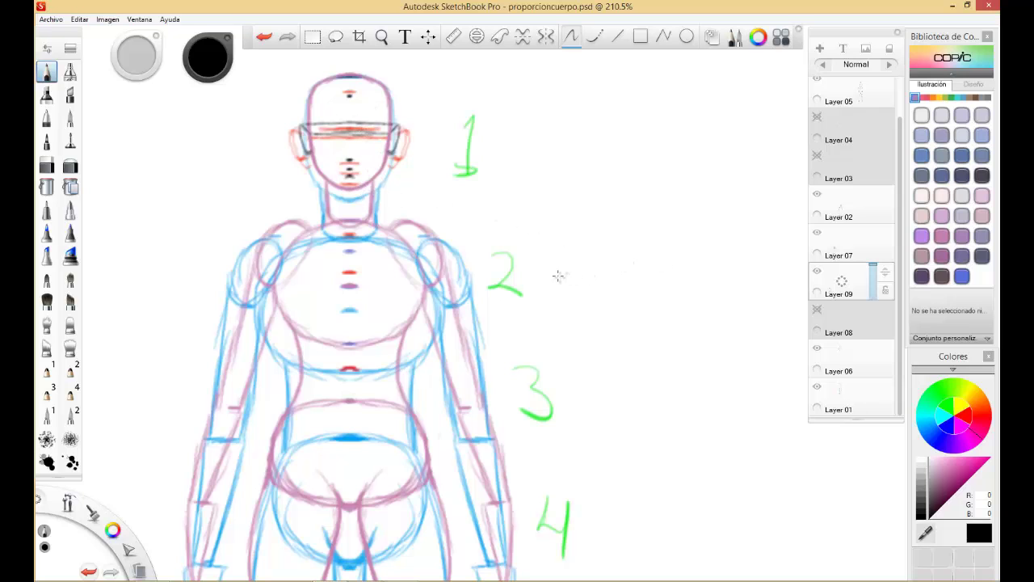
Undo the short horizontal stroke drawn beside the smaller man's head
key("space")
left_click(520, 311)
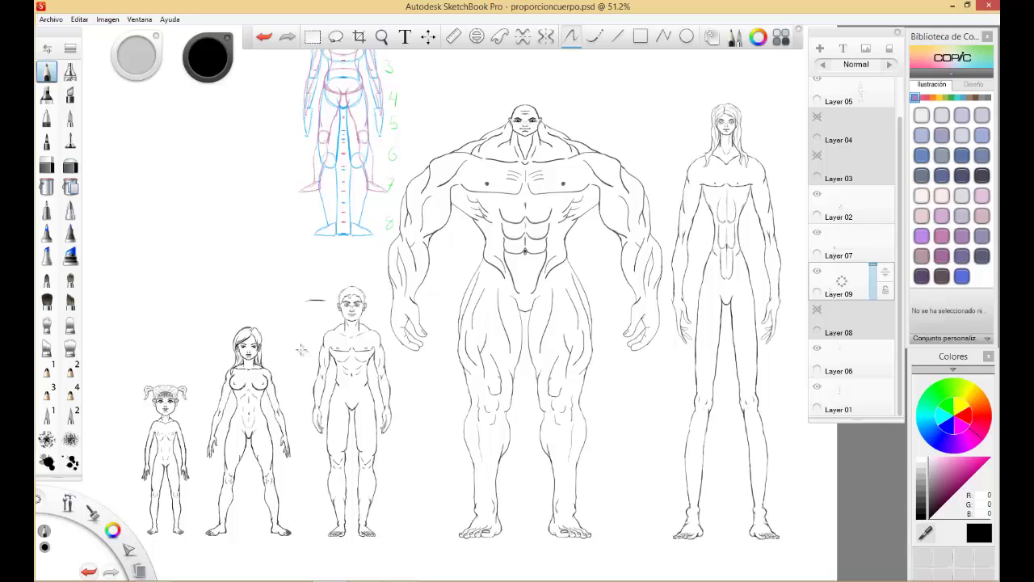
key("ctrl+s")
key("ctrl+z")
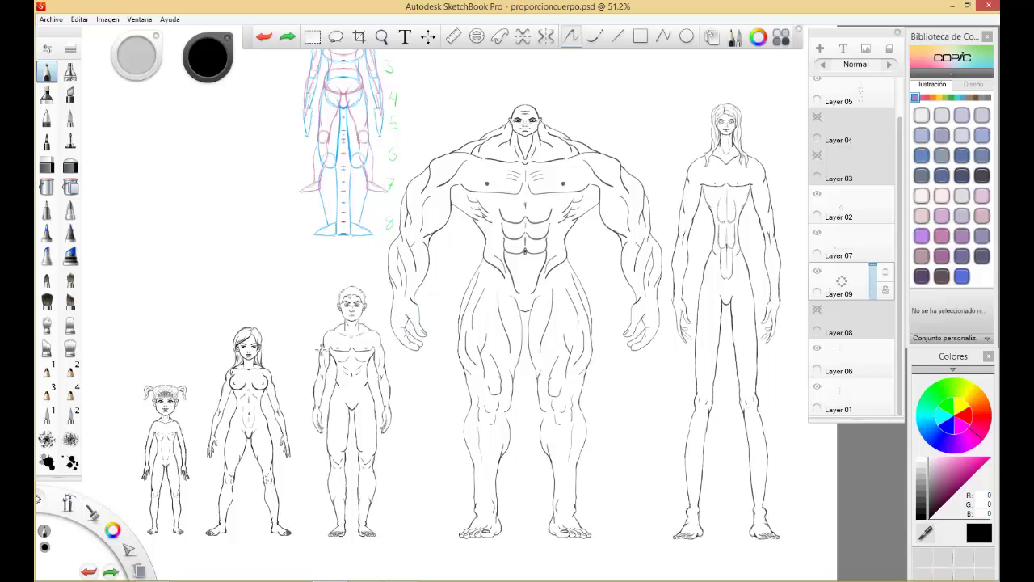